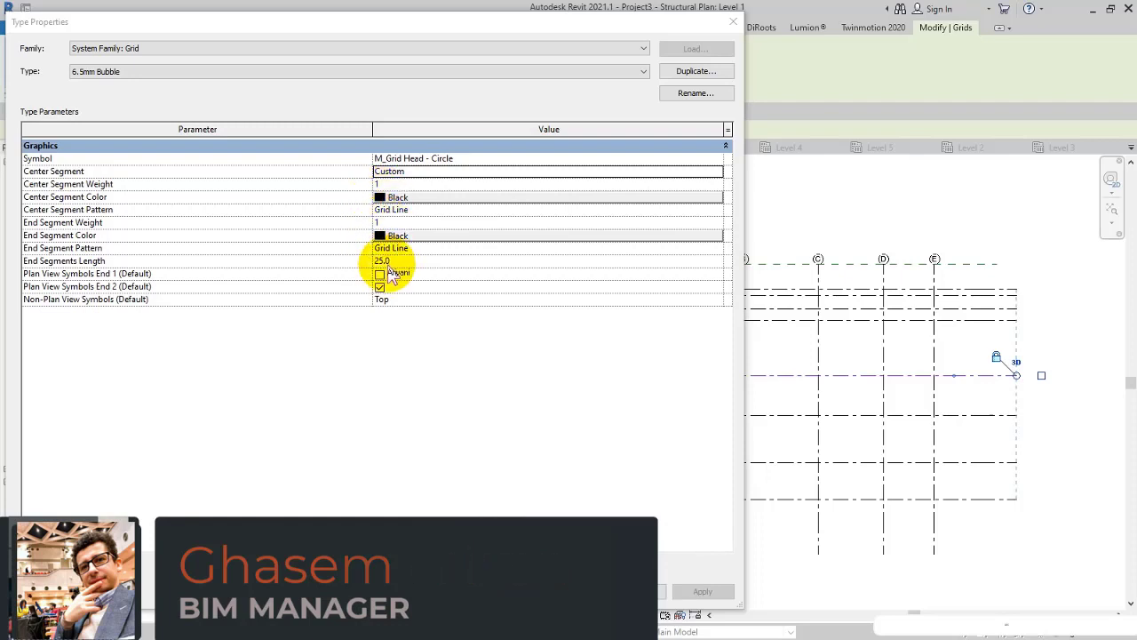
Step: Set the center segment weight of the 6.5mm Bubble grid type to 4
click(395, 184)
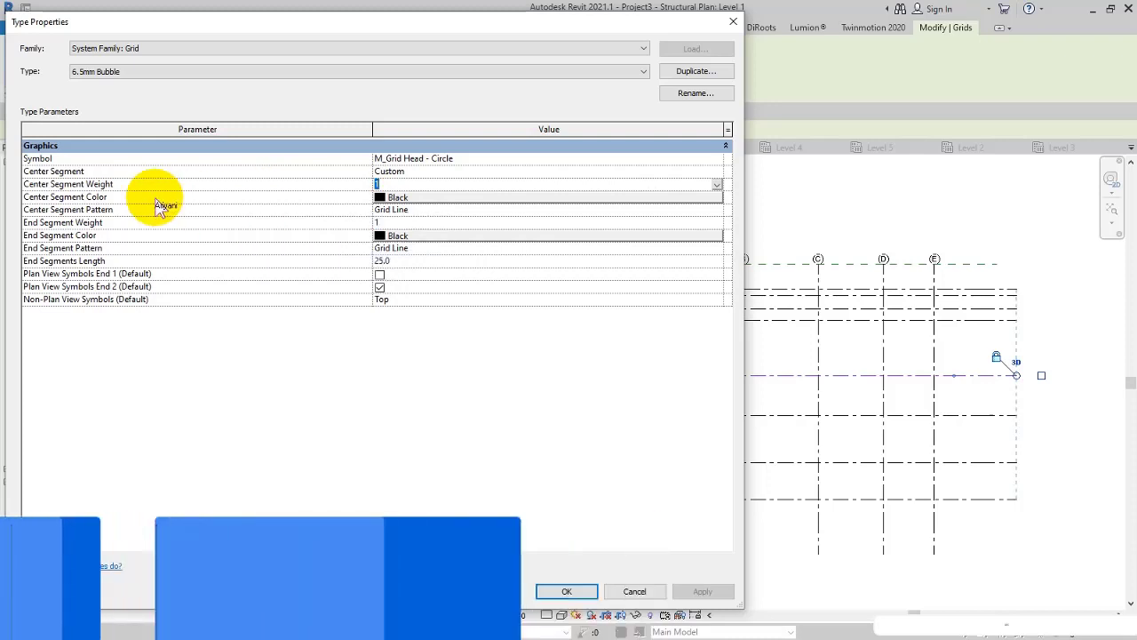
click(409, 172)
double_click(391, 172)
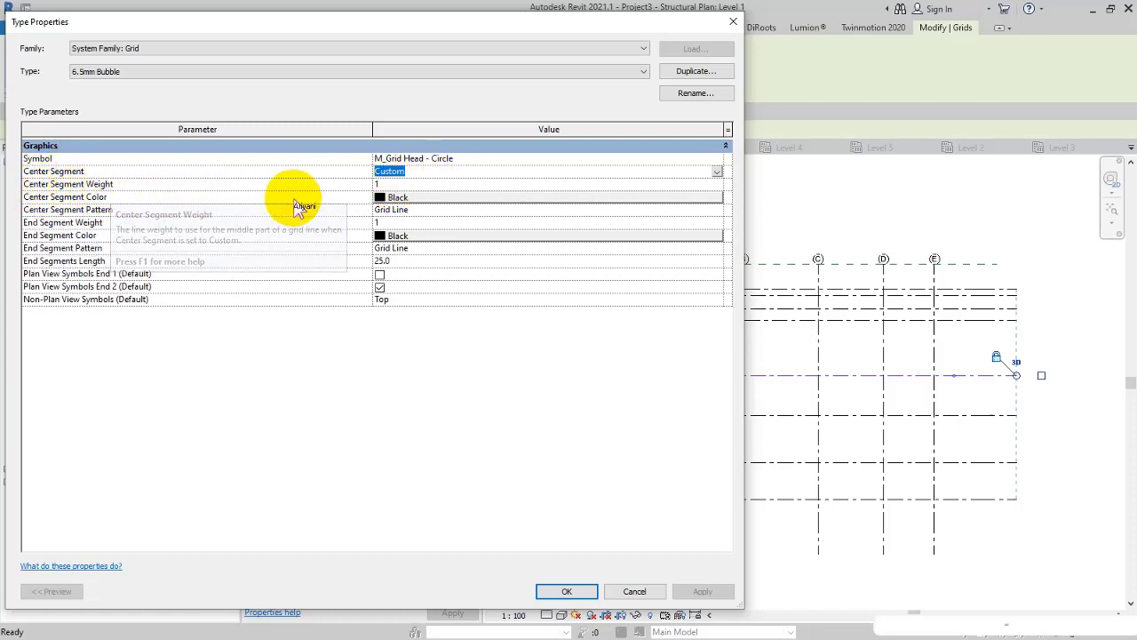
click(410, 184)
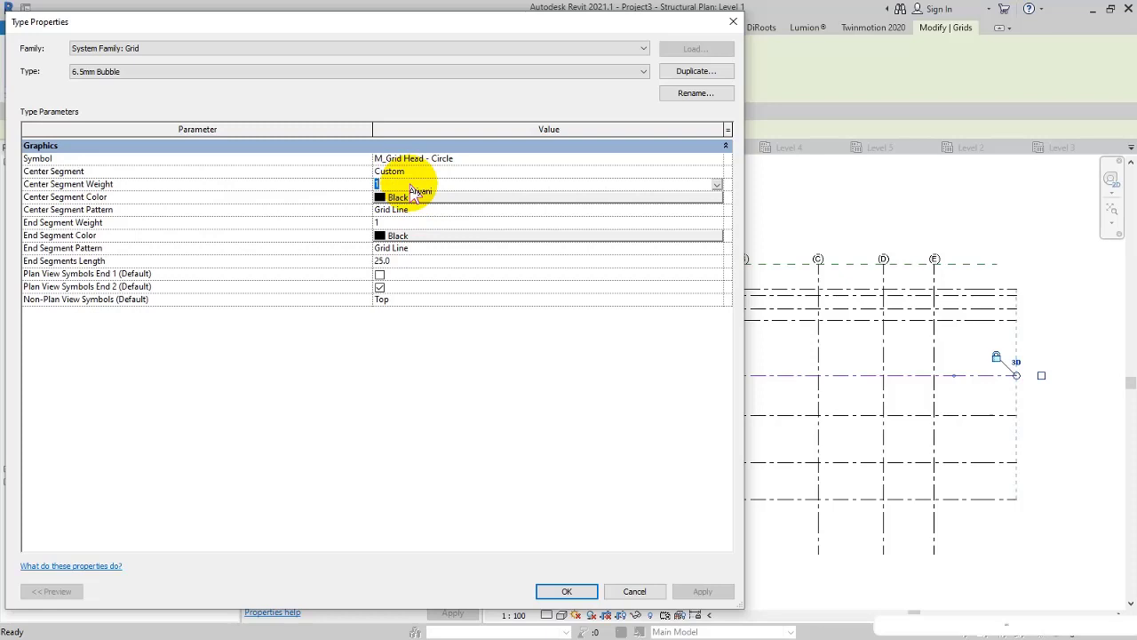
text(4)
click(515, 426)
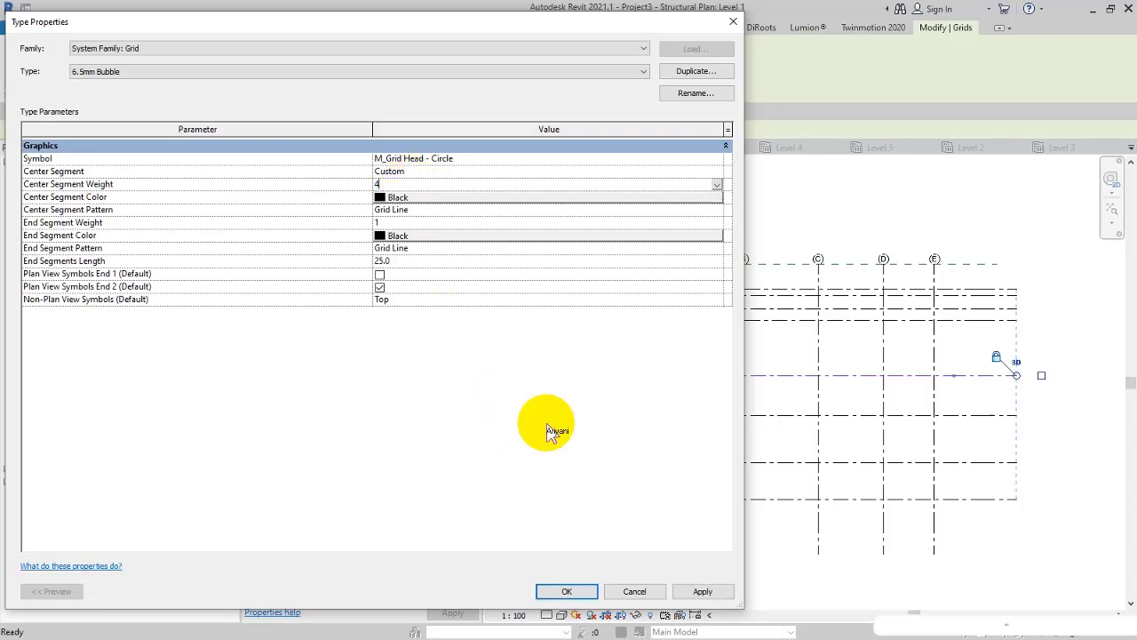
click(567, 591)
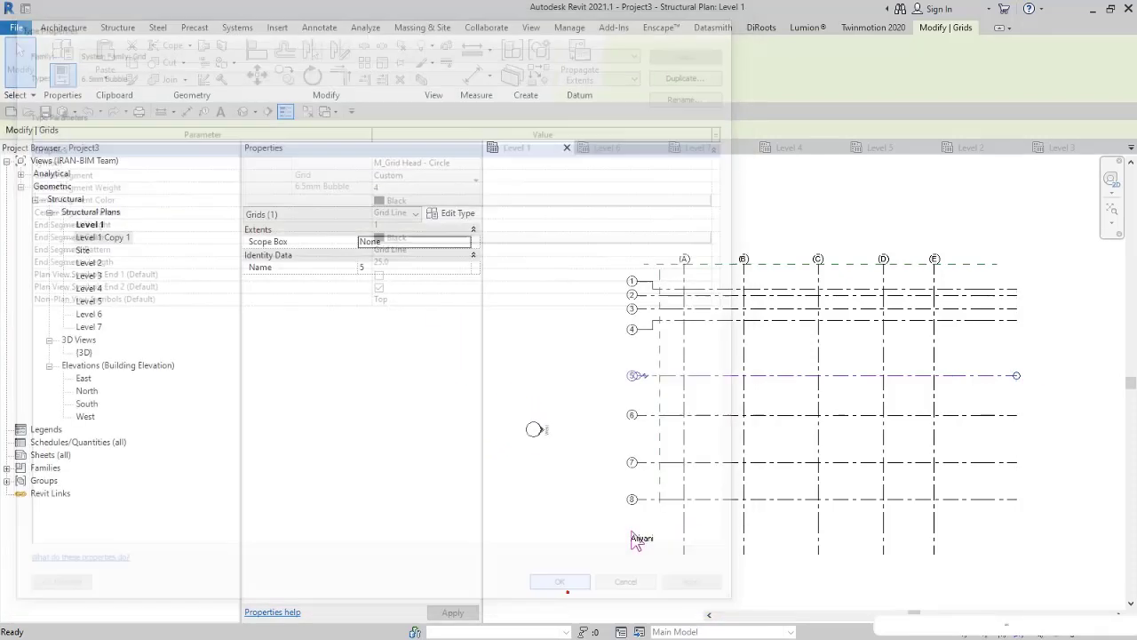
click(724, 568)
scroll(774, 406, up, 4)
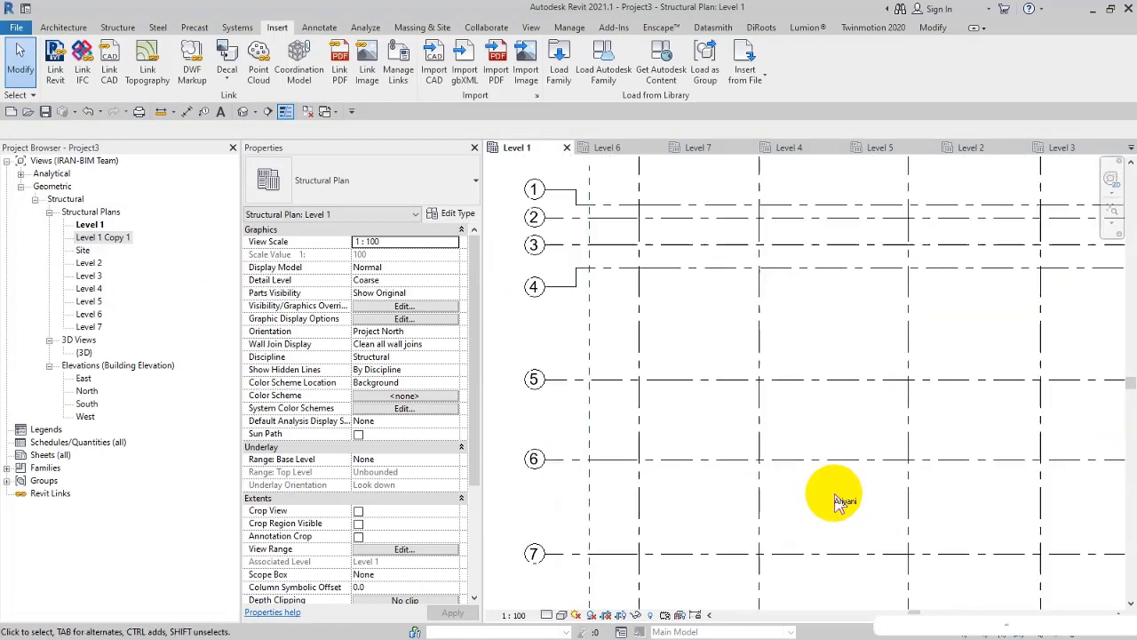
Step: Turn off the Thin Lines display so the grids show their real line weights in the Level 1 plan
click(530, 27)
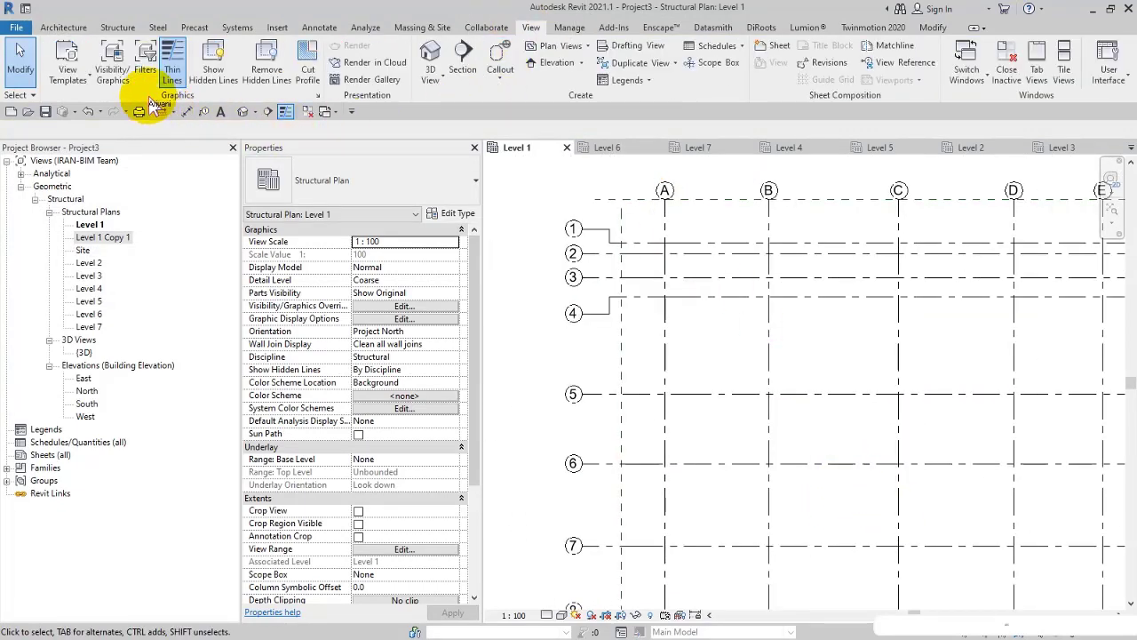
click(171, 64)
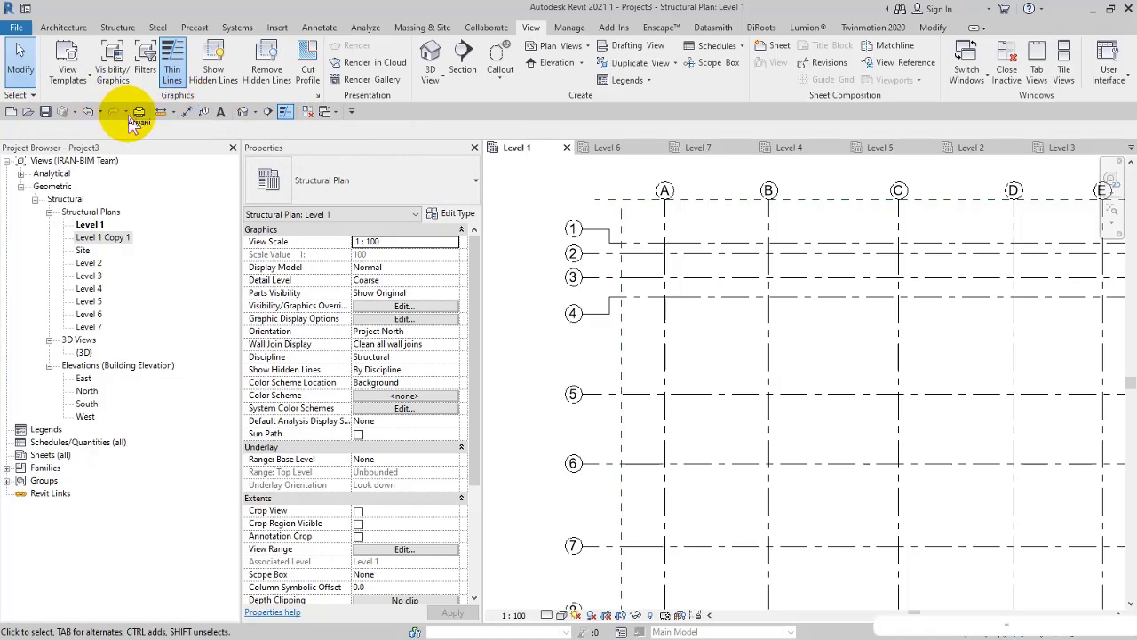
click(285, 112)
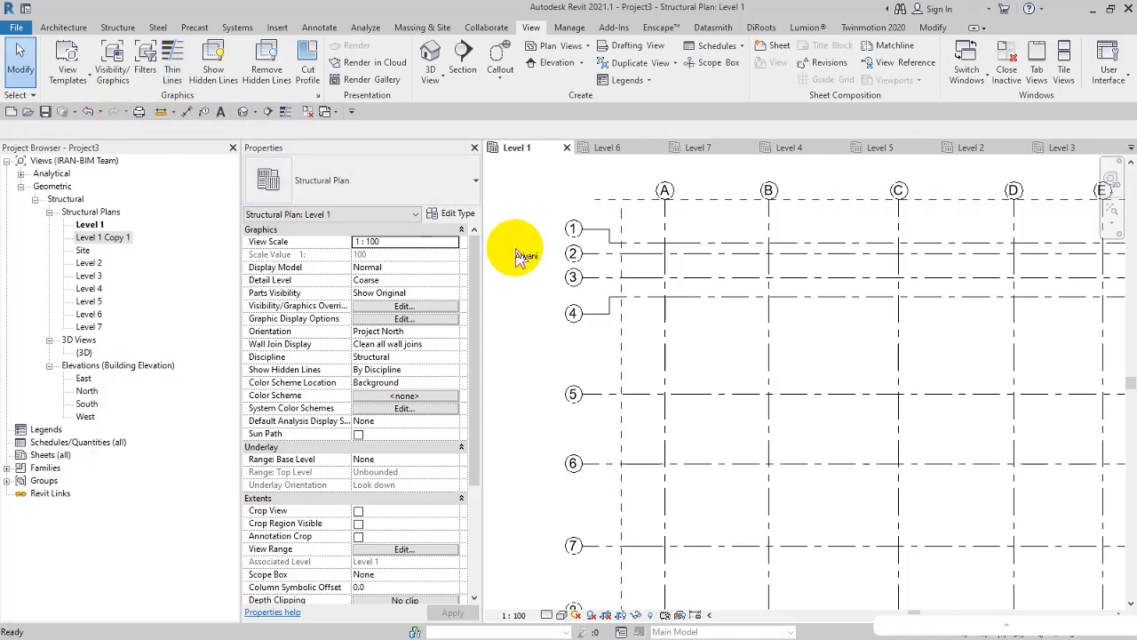
scroll(749, 343, up, 6)
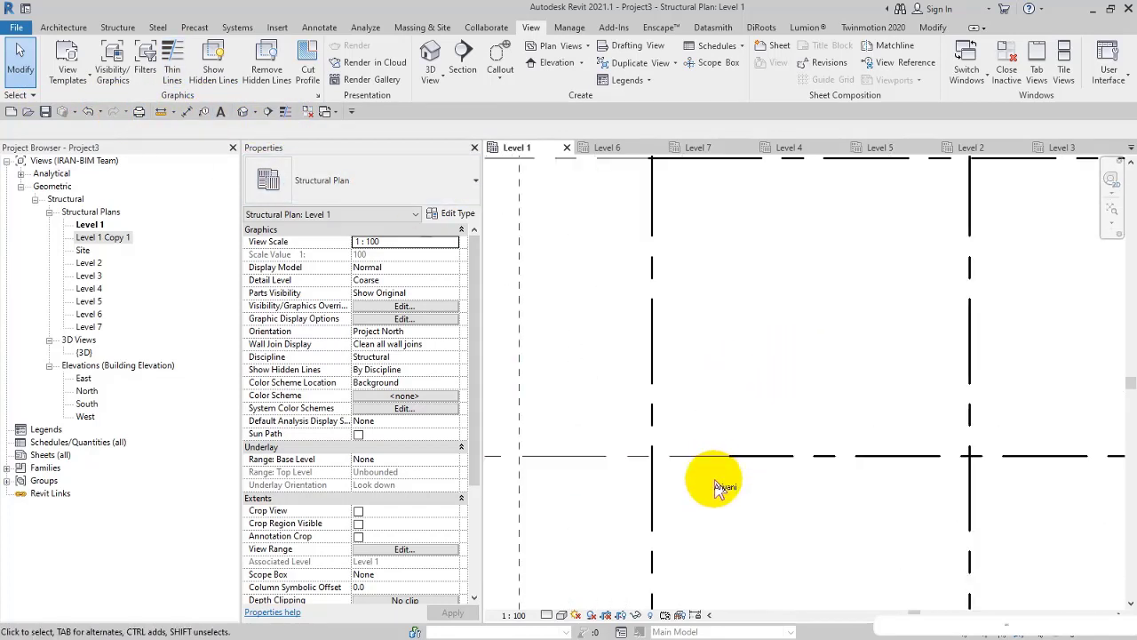
scroll(724, 471, up, 3)
middle_drag(734, 447, 845, 464)
Step: Select grid 5 and set its type's center segment weight to 8
click(836, 446)
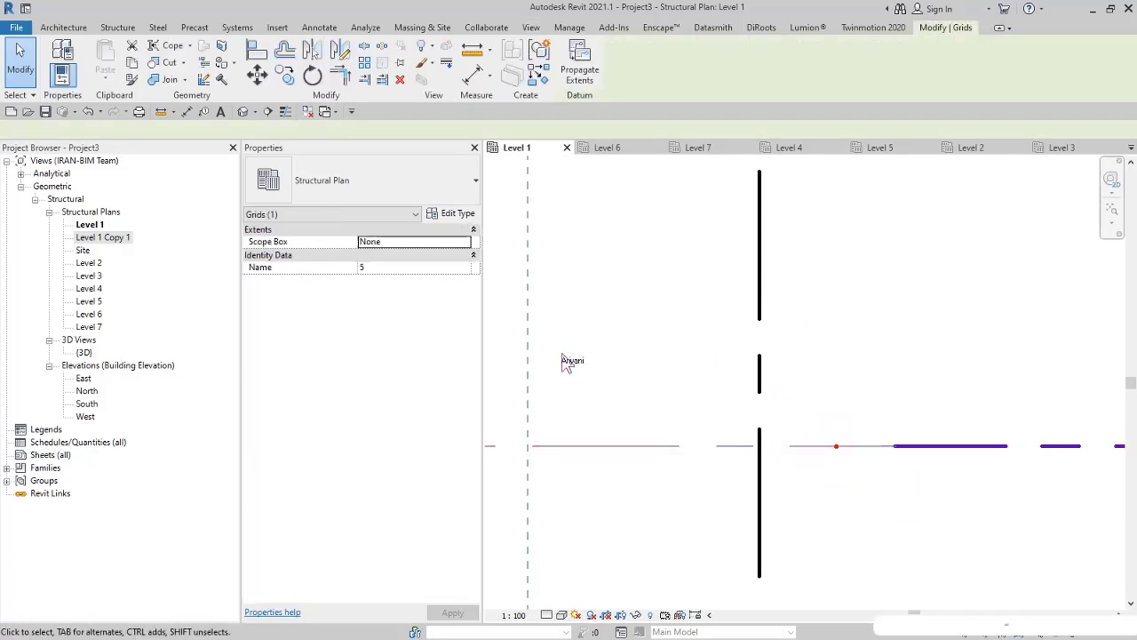
click(449, 213)
click(399, 185)
click(716, 184)
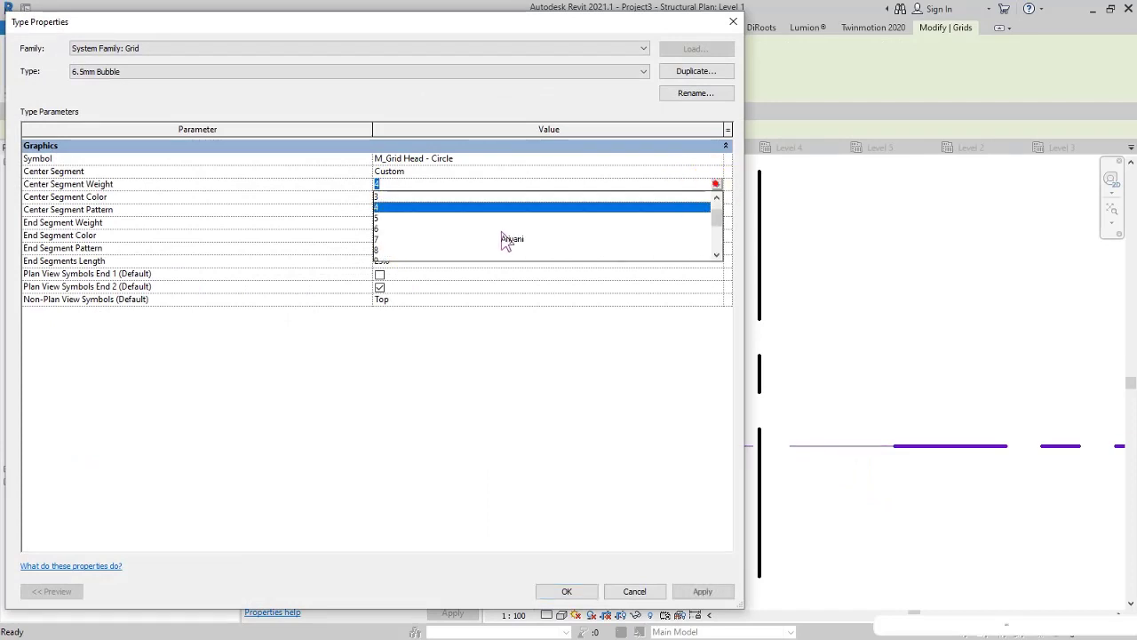
click(382, 250)
click(565, 593)
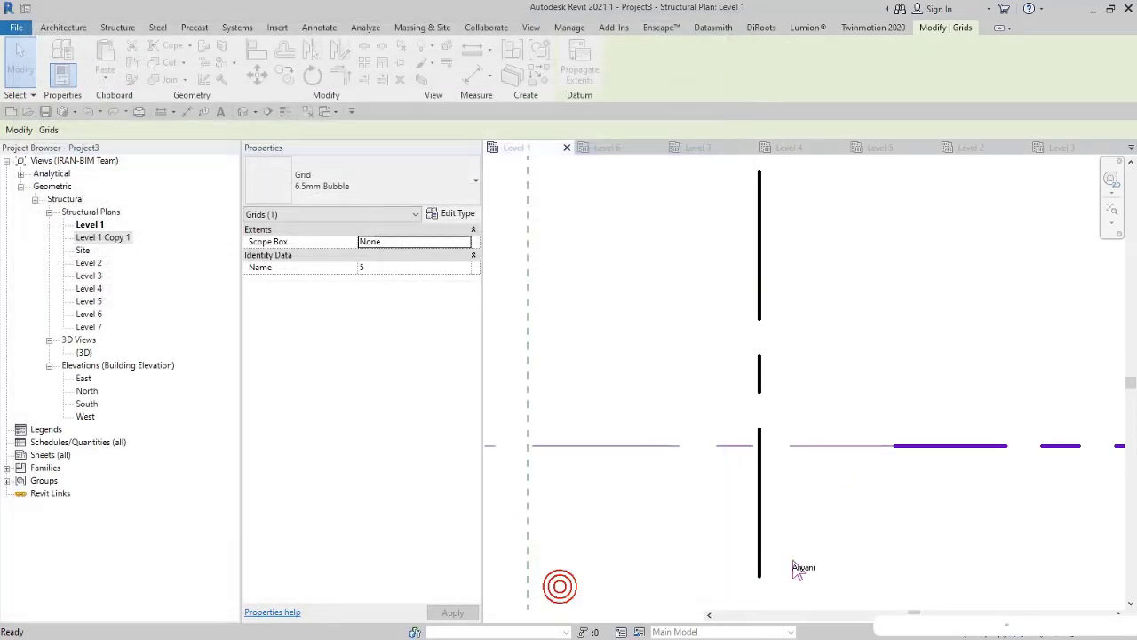
scroll(672, 495, up, 4)
click(672, 494)
scroll(668, 469, down, 3)
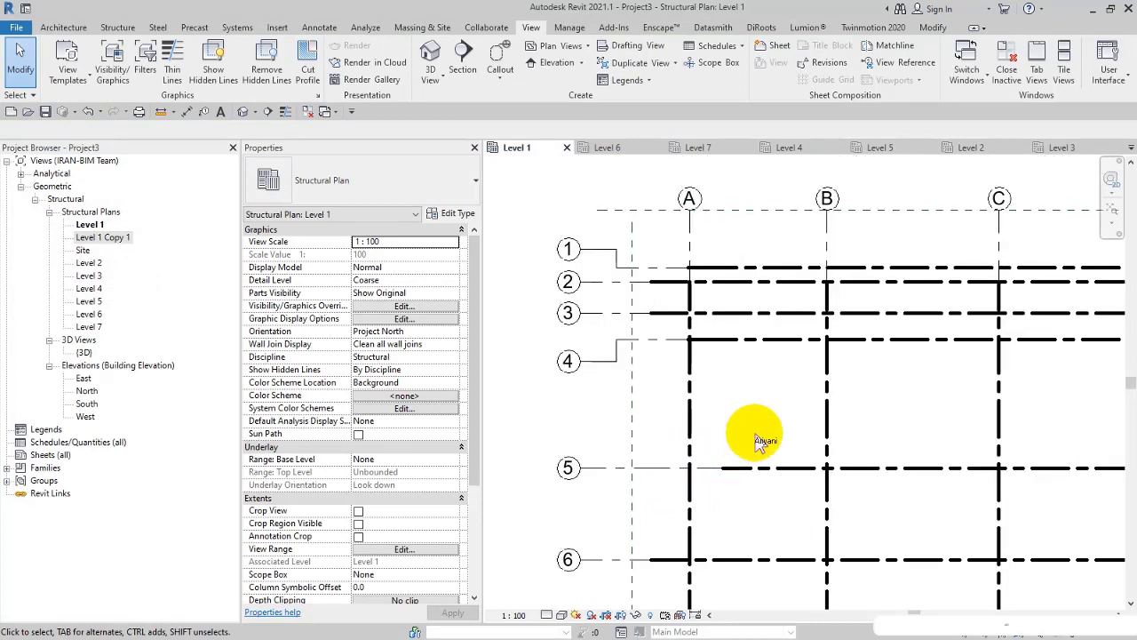
middle_drag(760, 441, 736, 429)
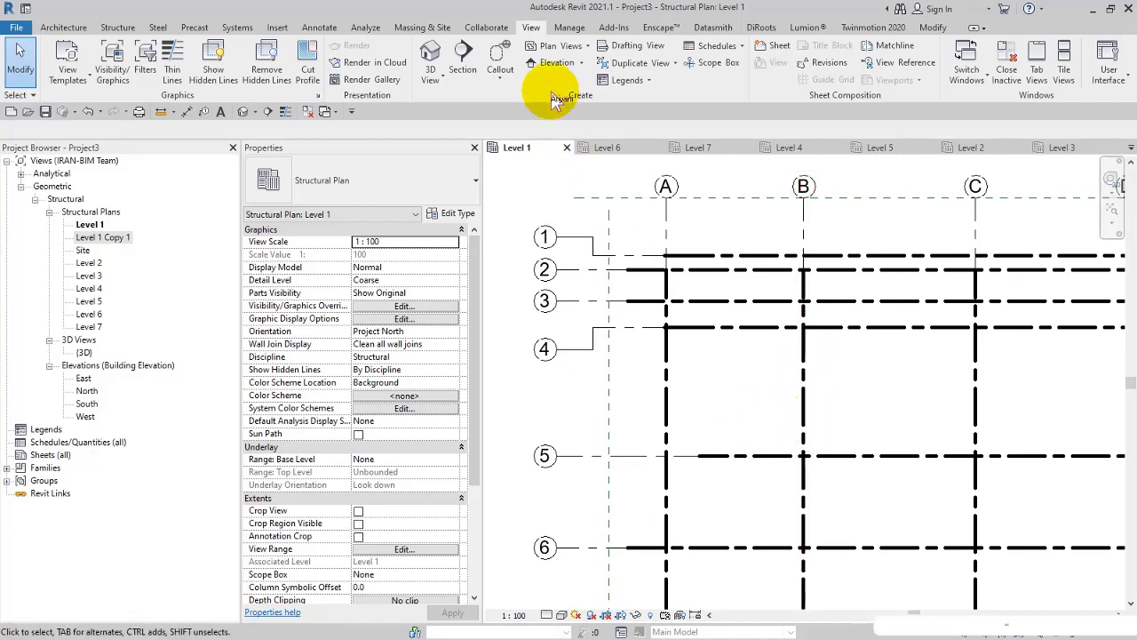
Step: Open the Line Weights settings and set annotation line weight 8 to 1.2 mm
click(570, 30)
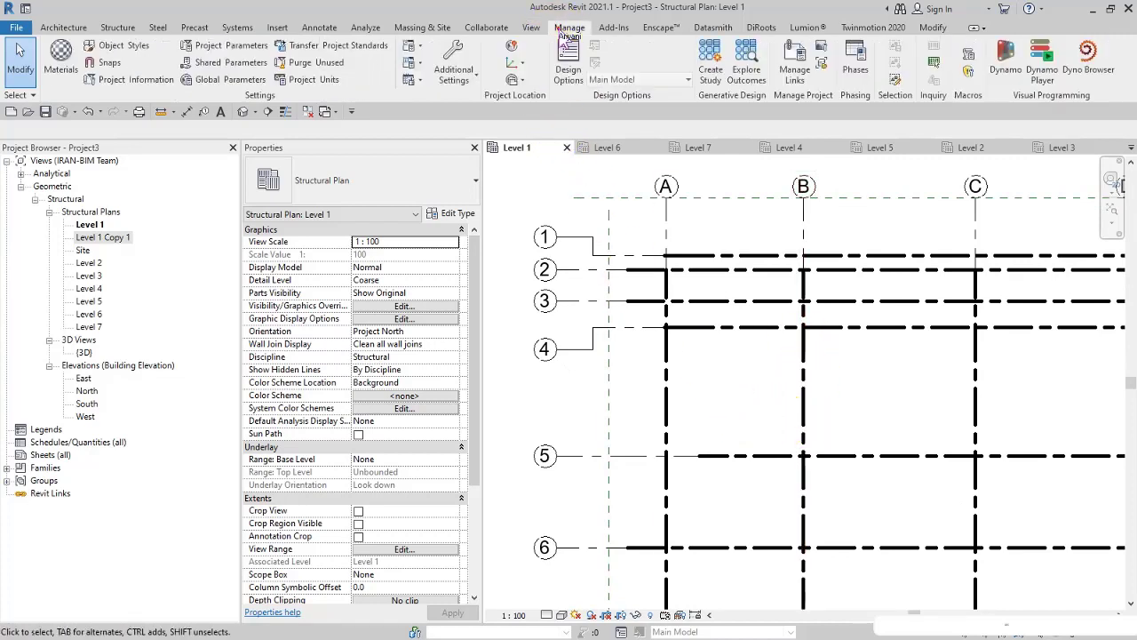
click(455, 67)
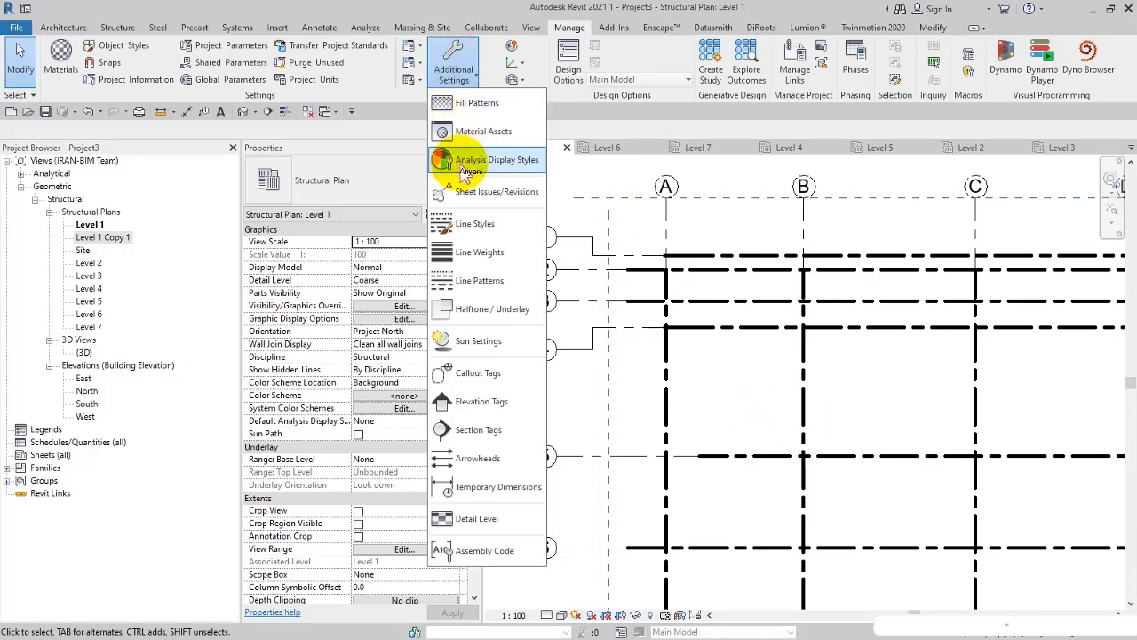
click(503, 267)
drag(510, 158, 366, 98)
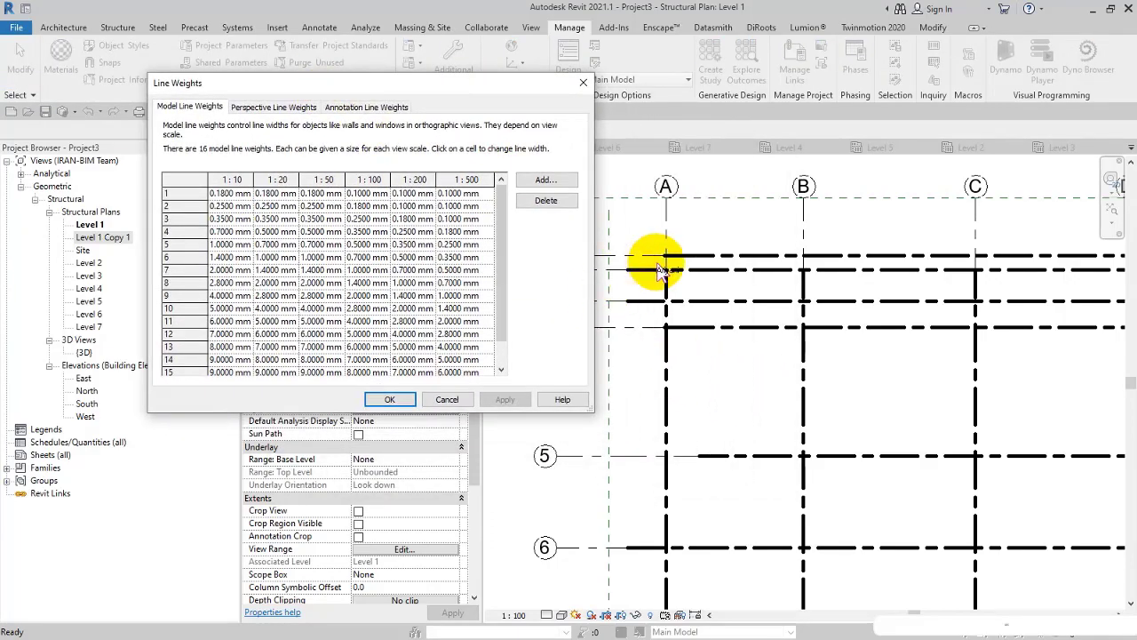
drag(593, 413, 730, 497)
drag(463, 86, 376, 62)
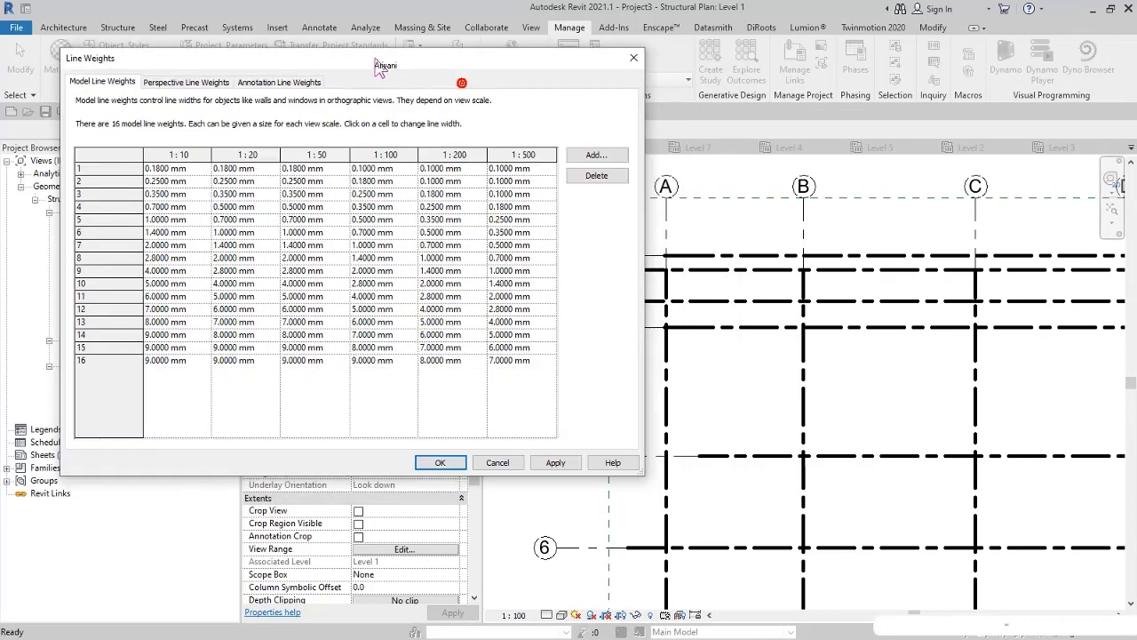
click(281, 81)
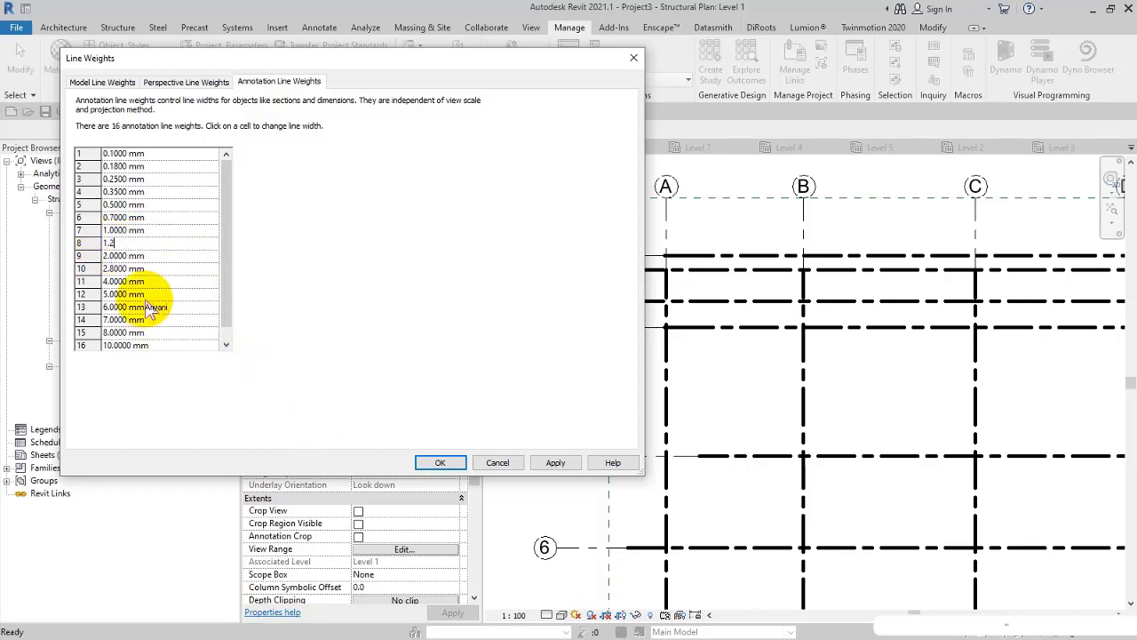
click(554, 463)
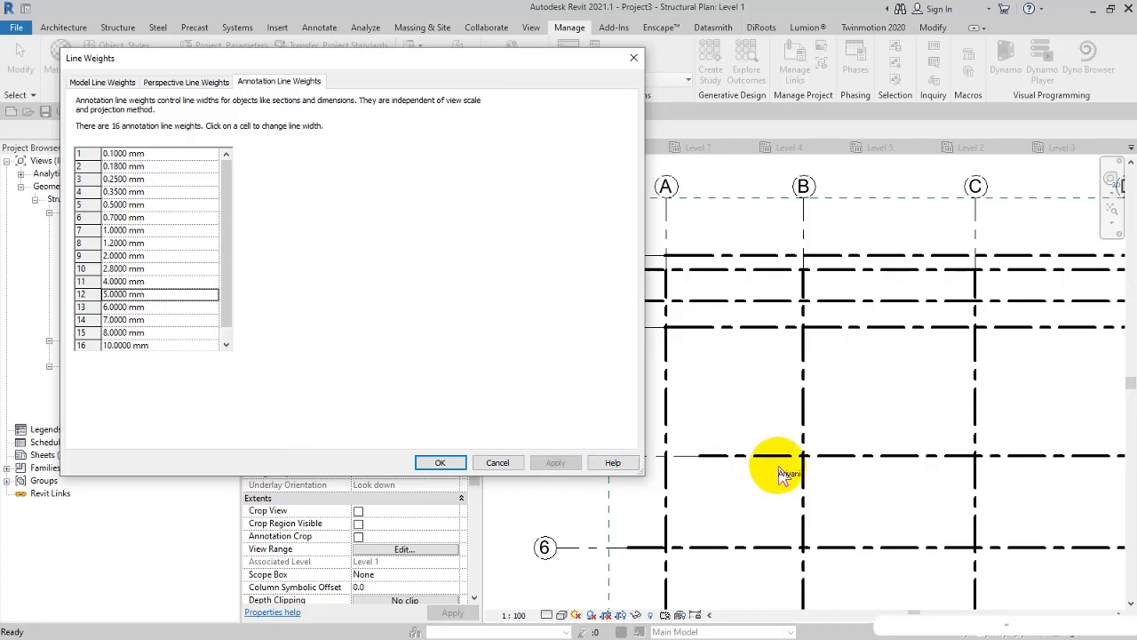
Step: Set annotation line weight 8 to 0.1 mm and apply it
click(157, 242)
text(0.1)
key(Return)
click(557, 463)
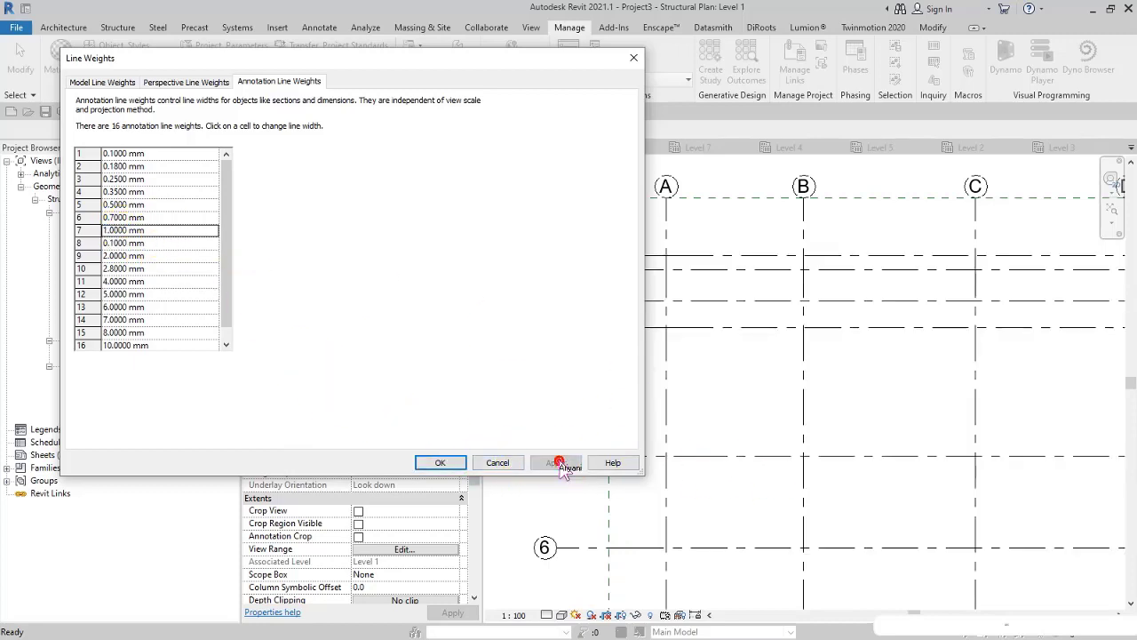
Step: Set annotation line weight 8 to 1.4 mm and close the Line Weights settings
click(157, 244)
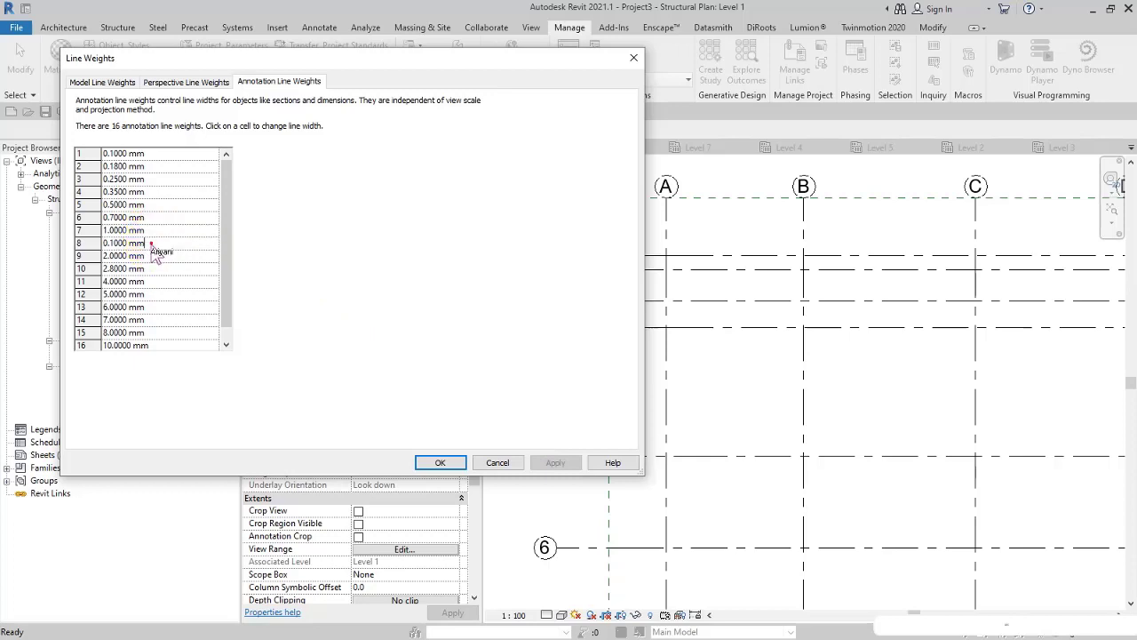
text(1.4)
click(147, 257)
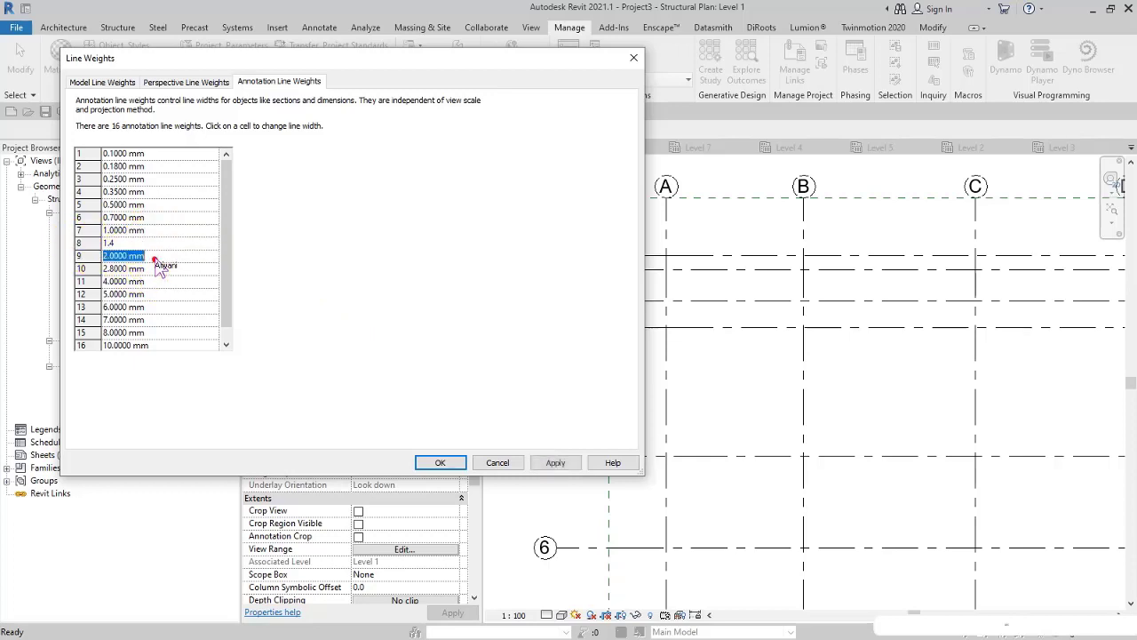
click(552, 463)
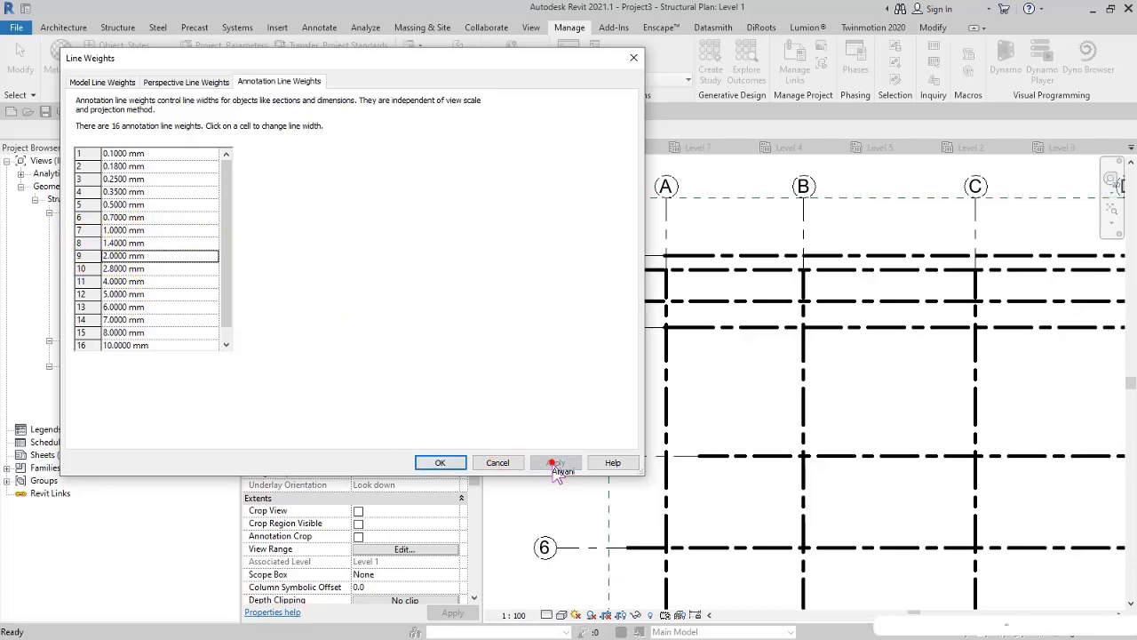
click(441, 463)
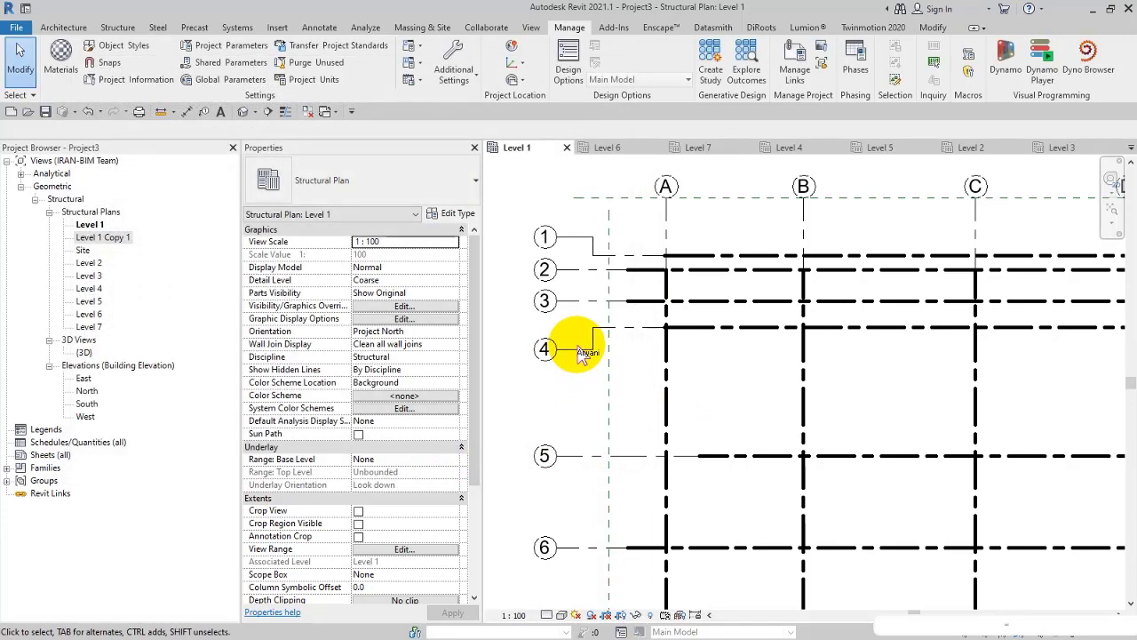
Step: Open the type properties of grid 4 and set the center segment weight to 1
click(586, 354)
click(449, 215)
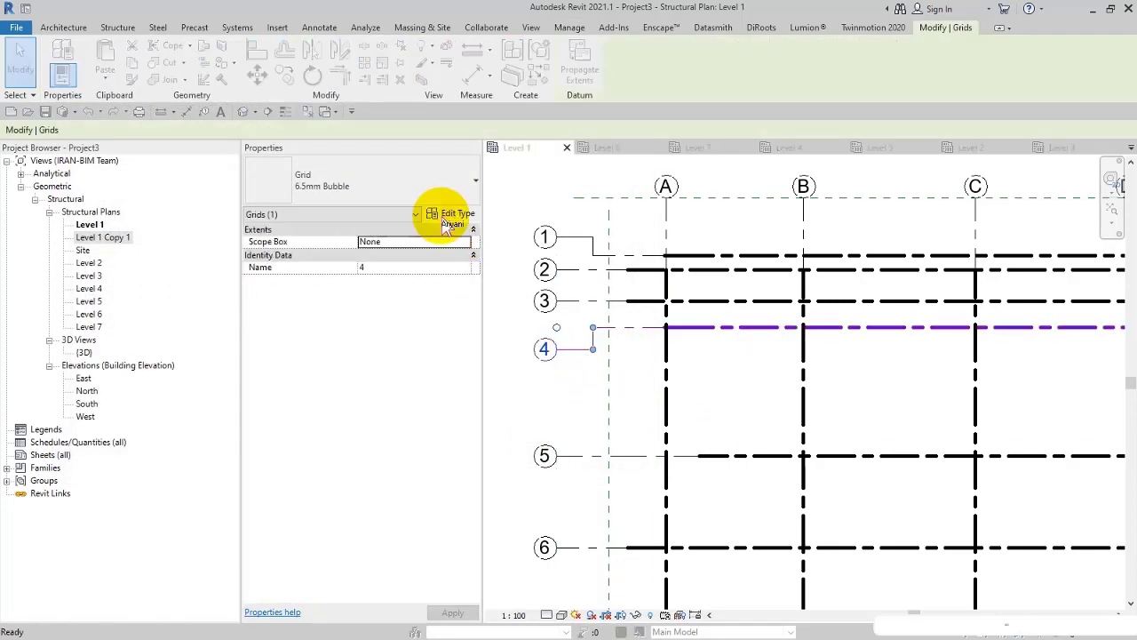
click(406, 186)
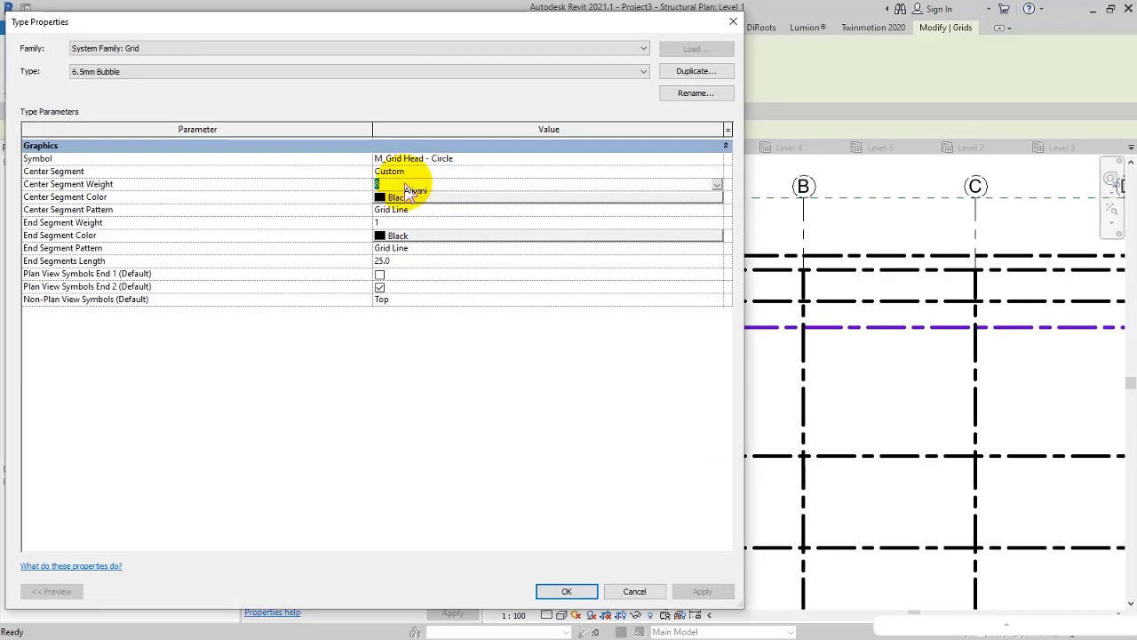
click(355, 193)
click(702, 592)
Step: Set the grid type's end segment weight to 8 and apply it
click(380, 222)
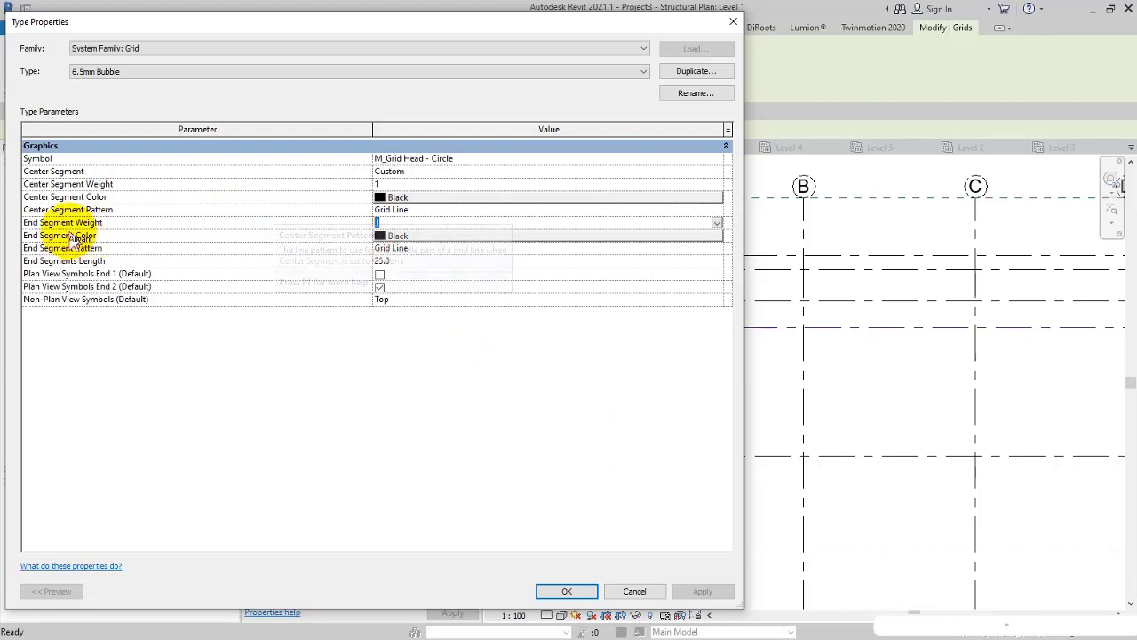
click(378, 224)
click(394, 284)
click(703, 592)
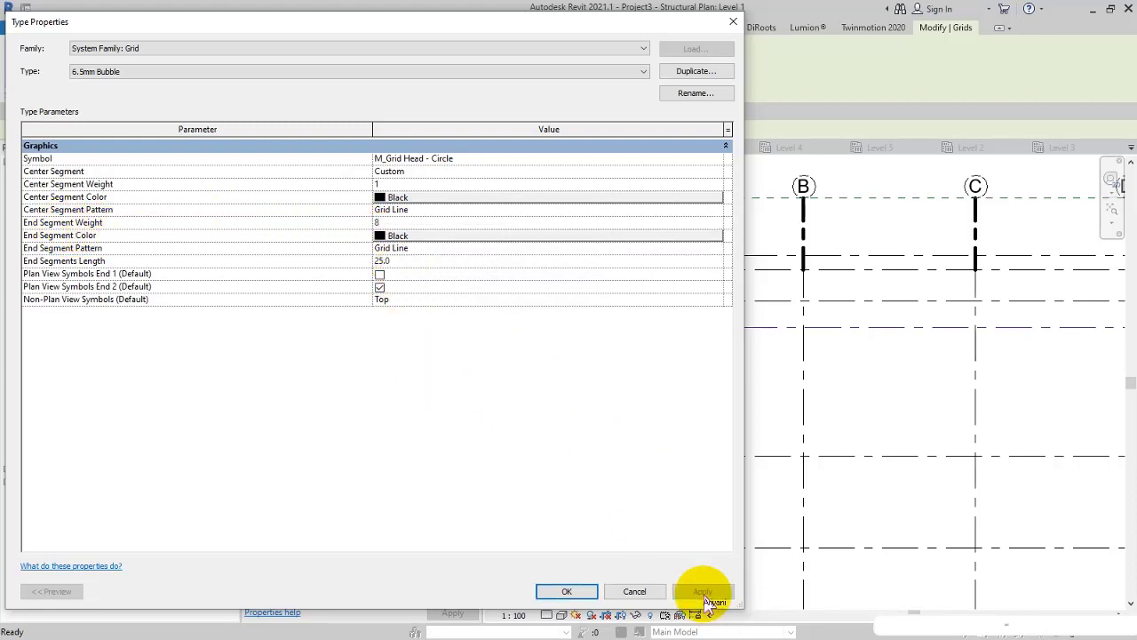
Step: Change the grid type's center segment color to red and apply it
click(400, 212)
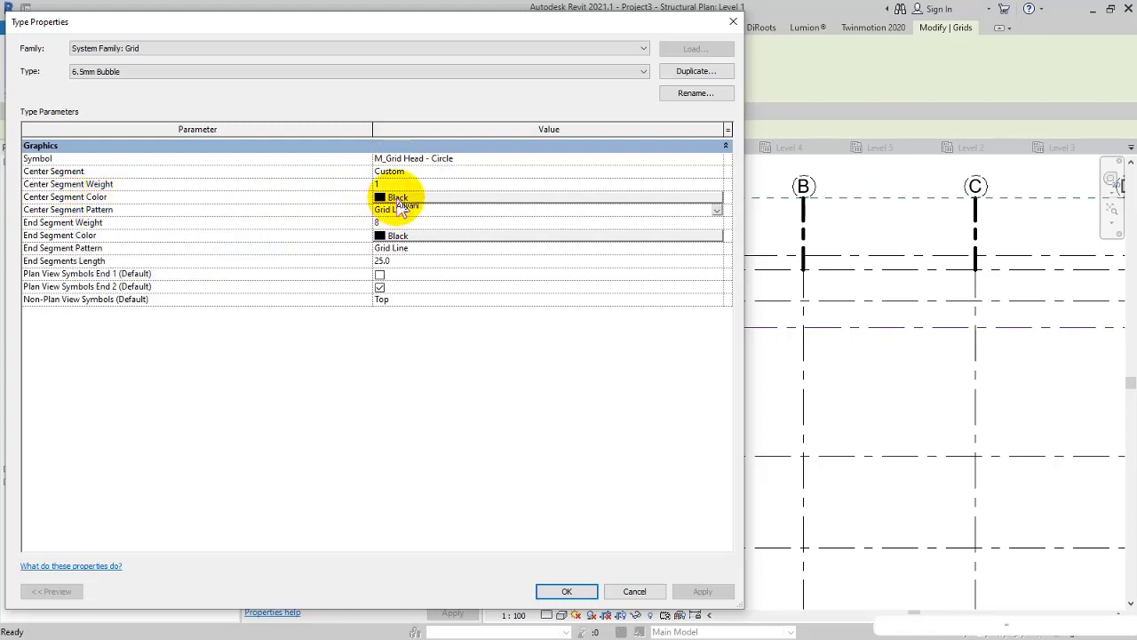
click(398, 199)
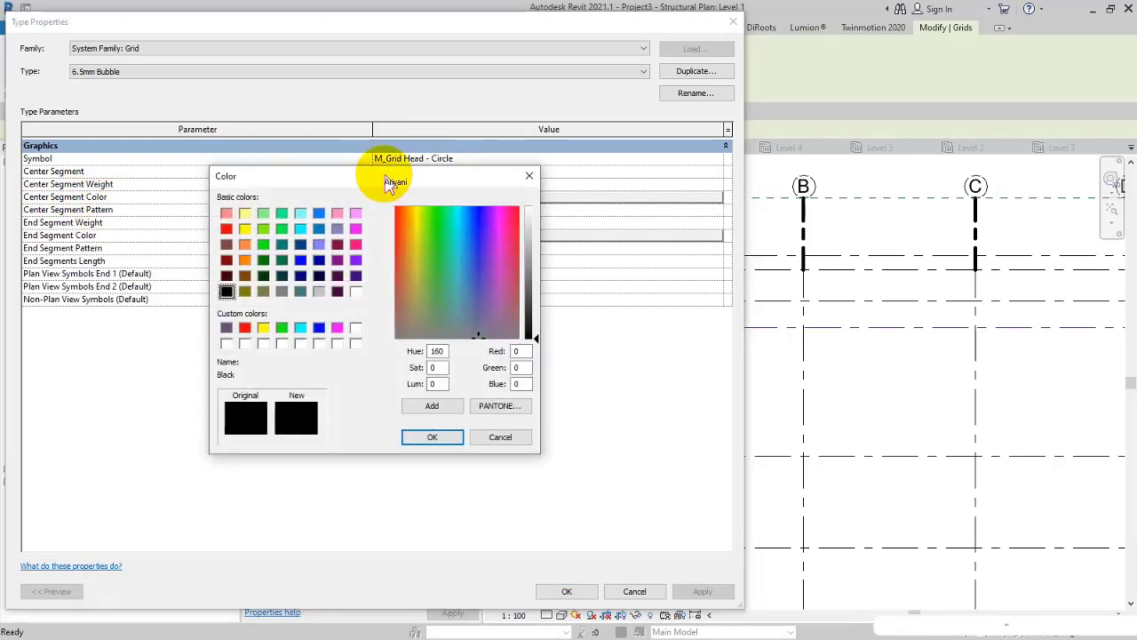
drag(385, 184, 438, 181)
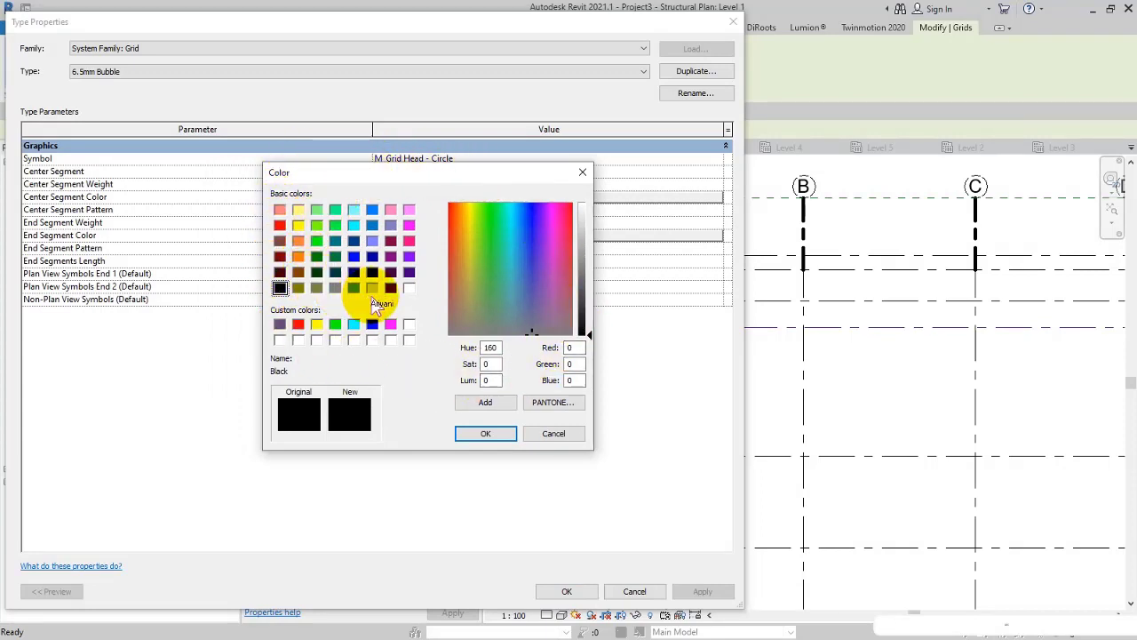
click(297, 323)
click(479, 435)
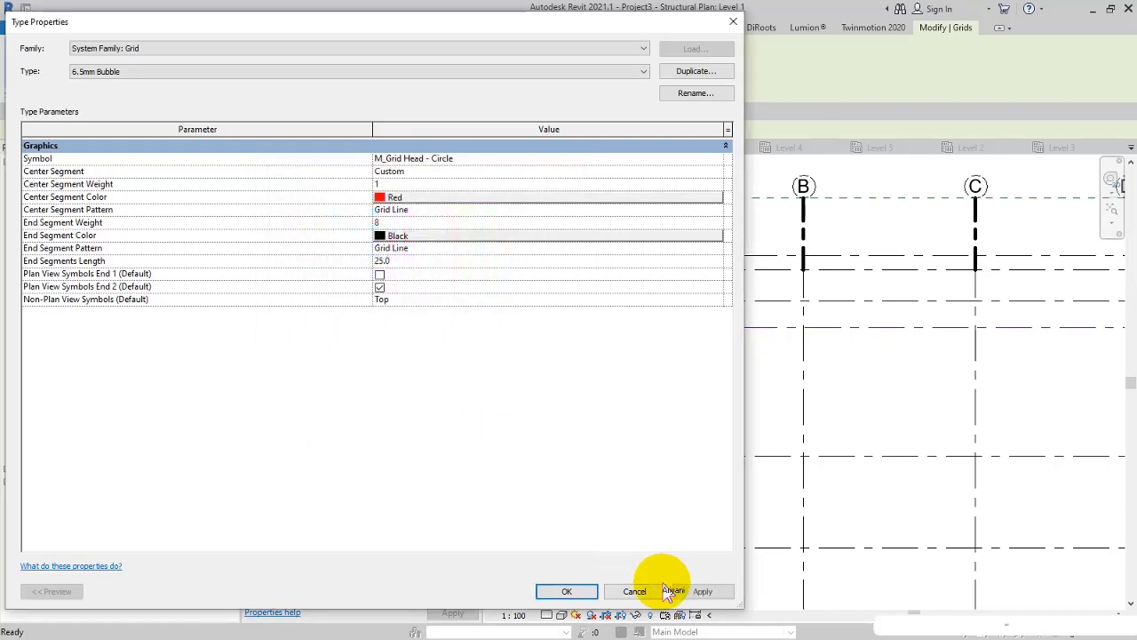
click(697, 588)
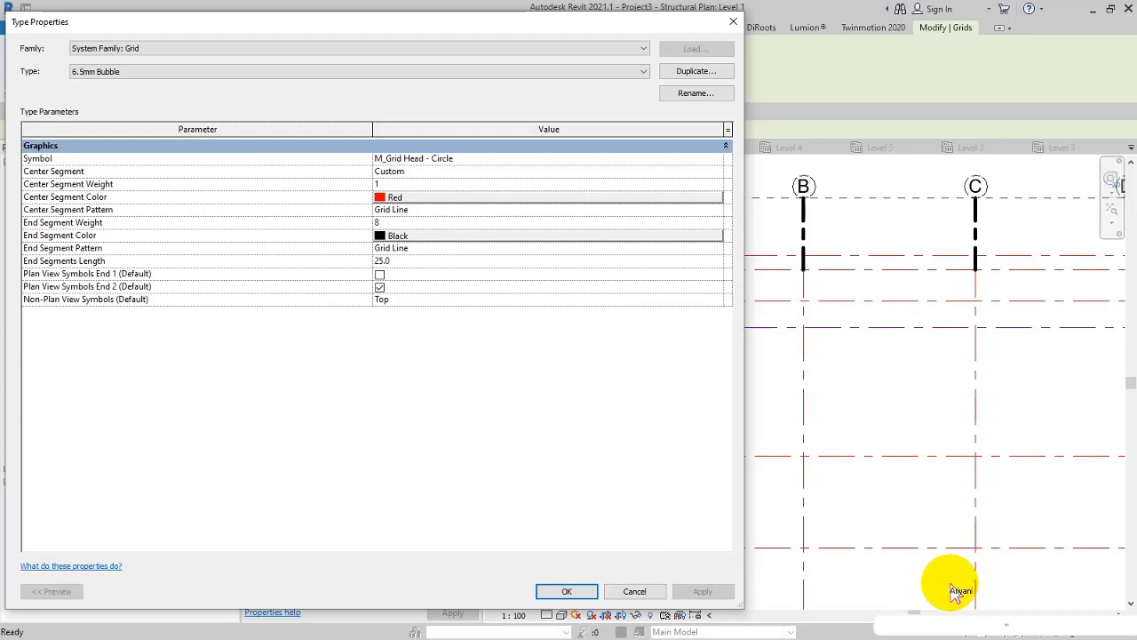
Step: Review the line patterns available for the grid type's center segment, then close the type properties and clear the selection
click(430, 214)
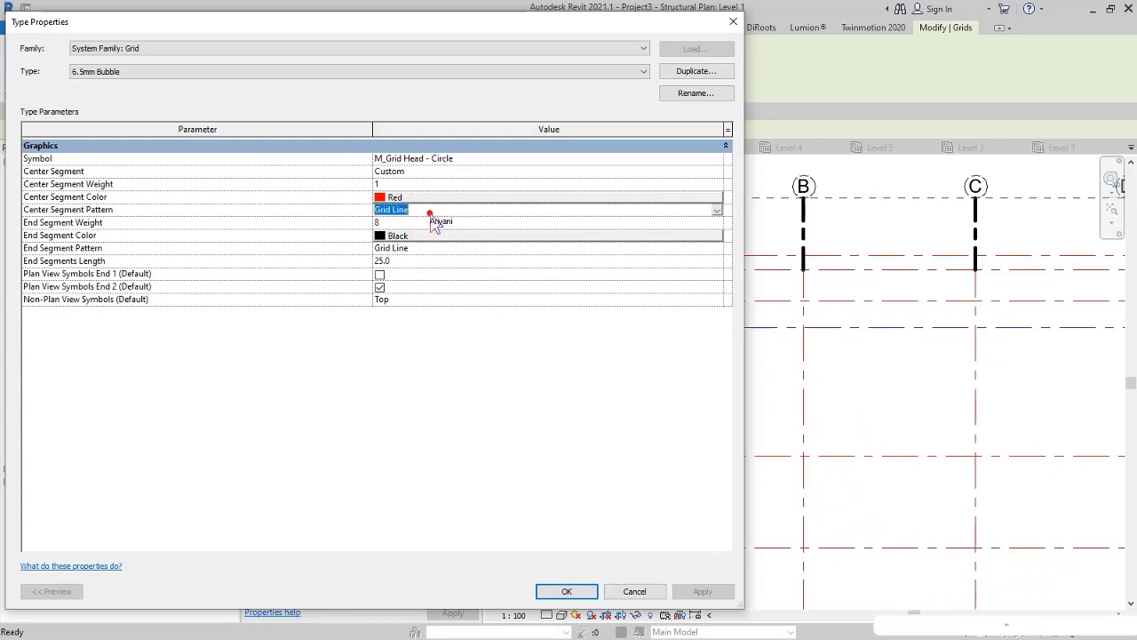
mouse_move(81, 223)
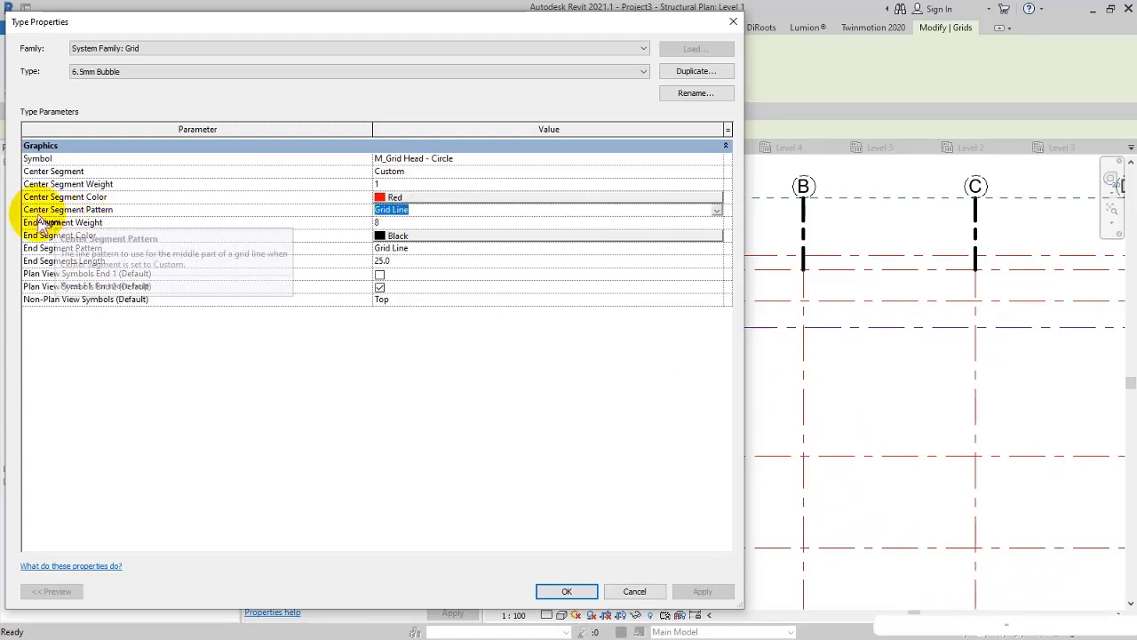
click(717, 212)
scroll(469, 244, down, 4)
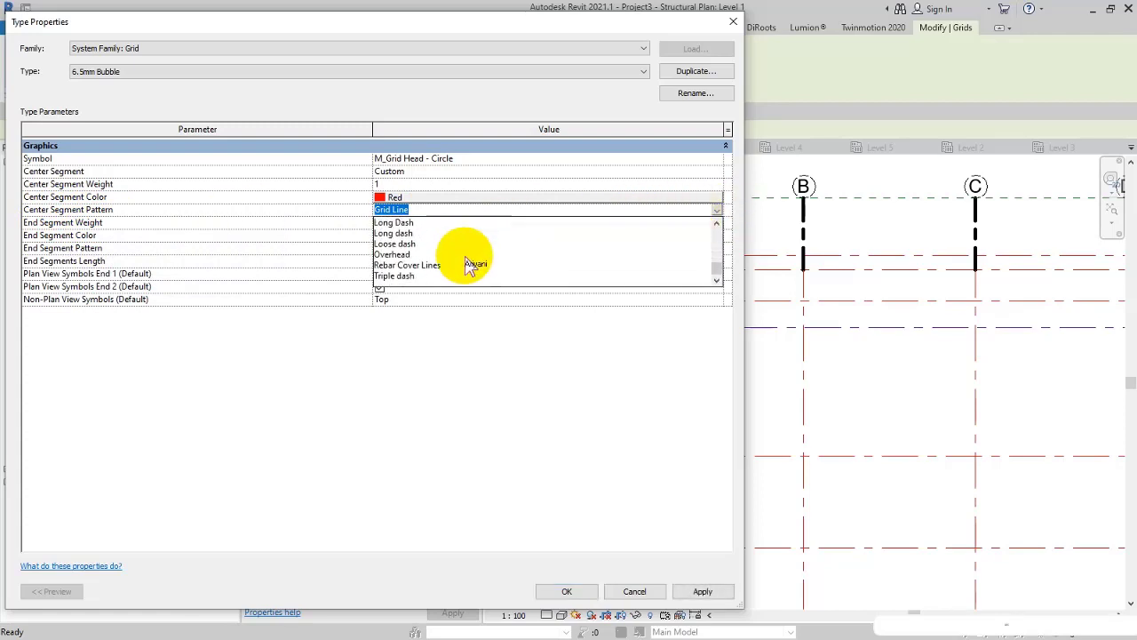
scroll(469, 258, up, 6)
click(496, 412)
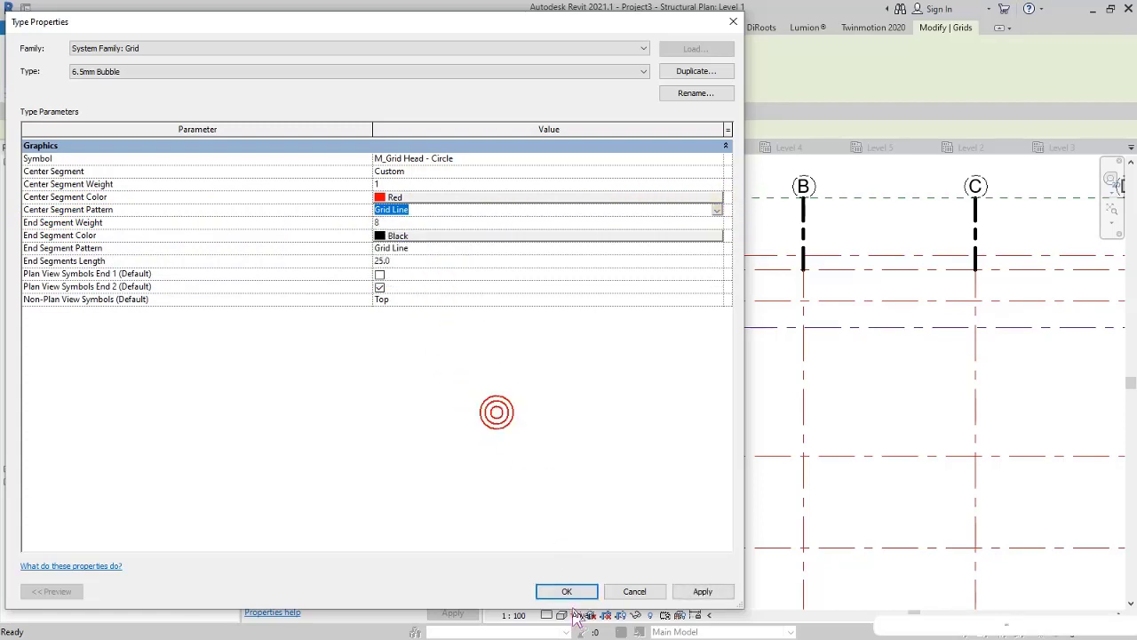
click(578, 590)
click(722, 402)
click(678, 385)
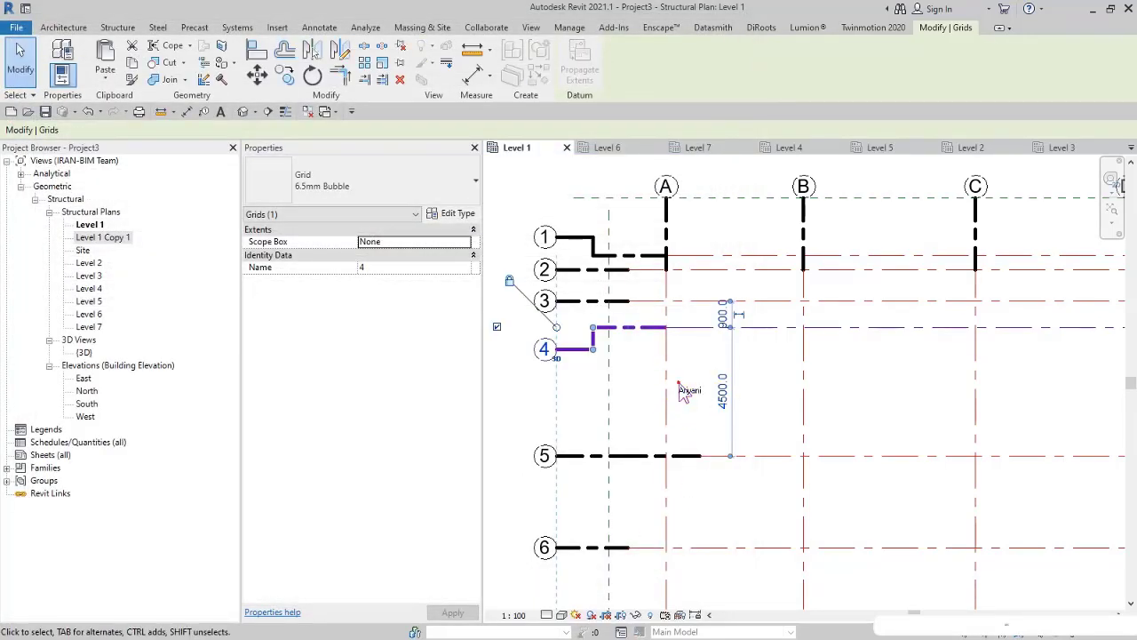
click(681, 392)
click(749, 393)
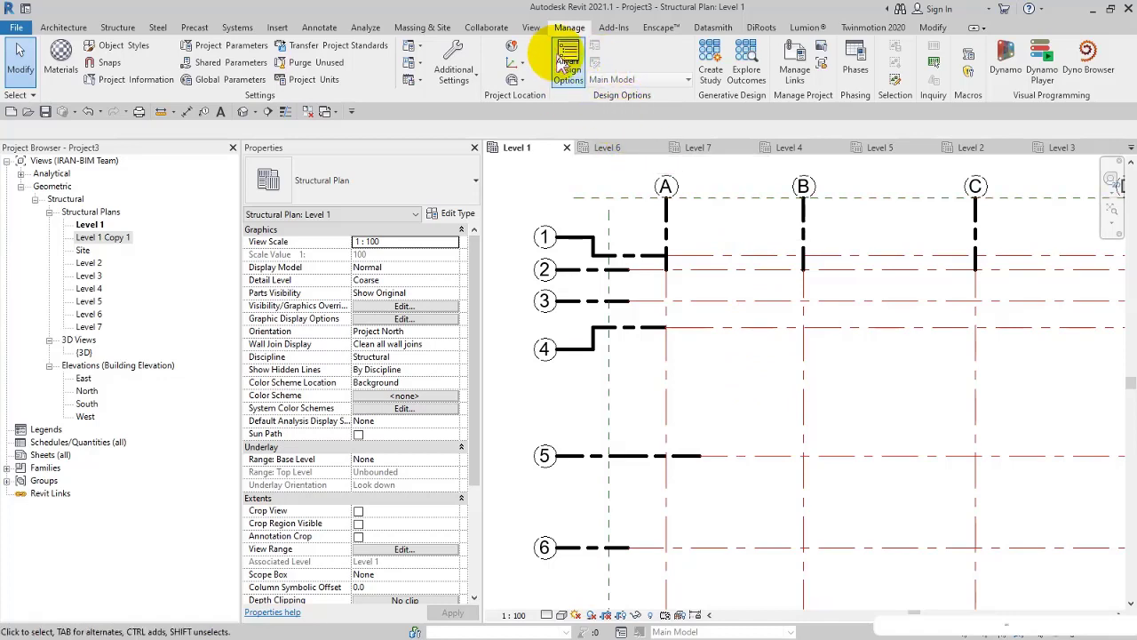
Step: Open the Line Patterns settings and create a new pattern named Center Segment Axis Lines
click(462, 71)
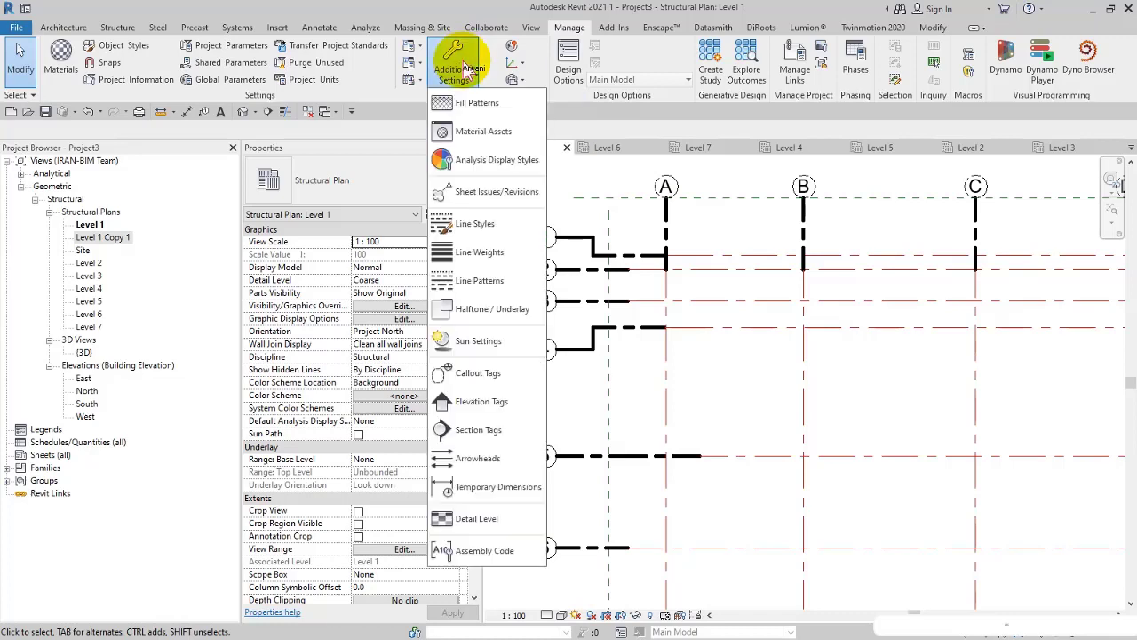
click(482, 284)
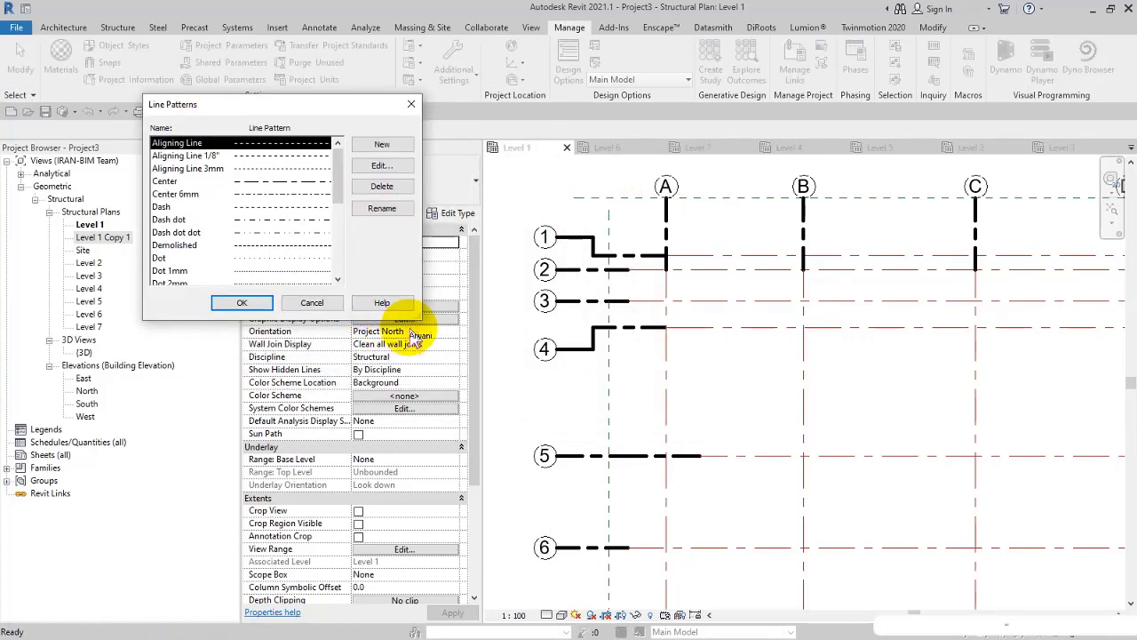
drag(416, 321, 473, 452)
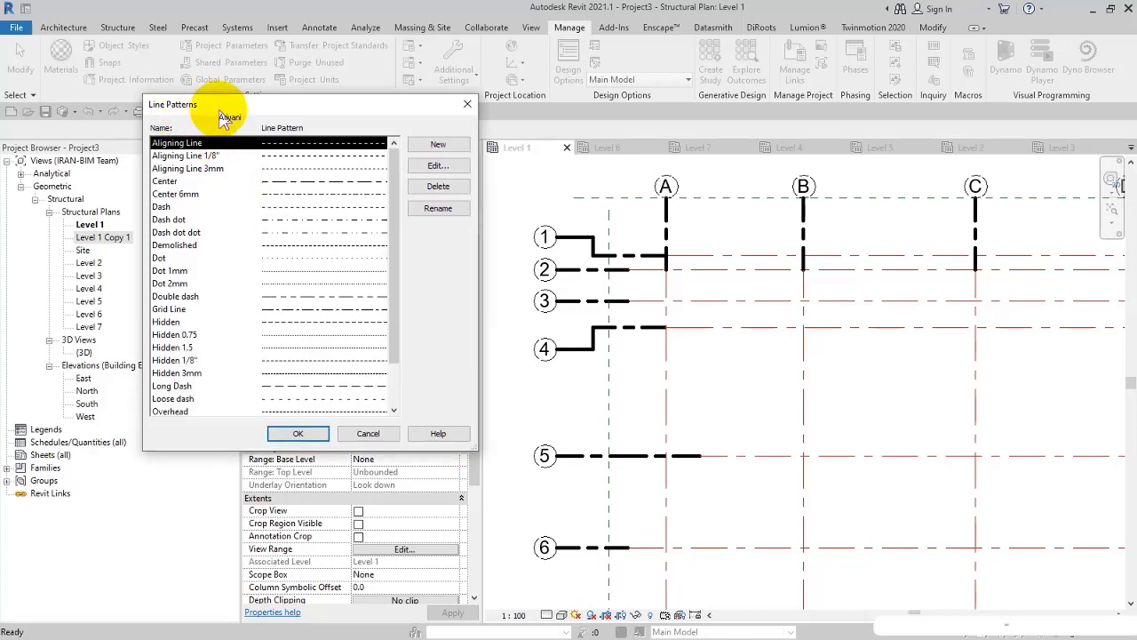
click(440, 147)
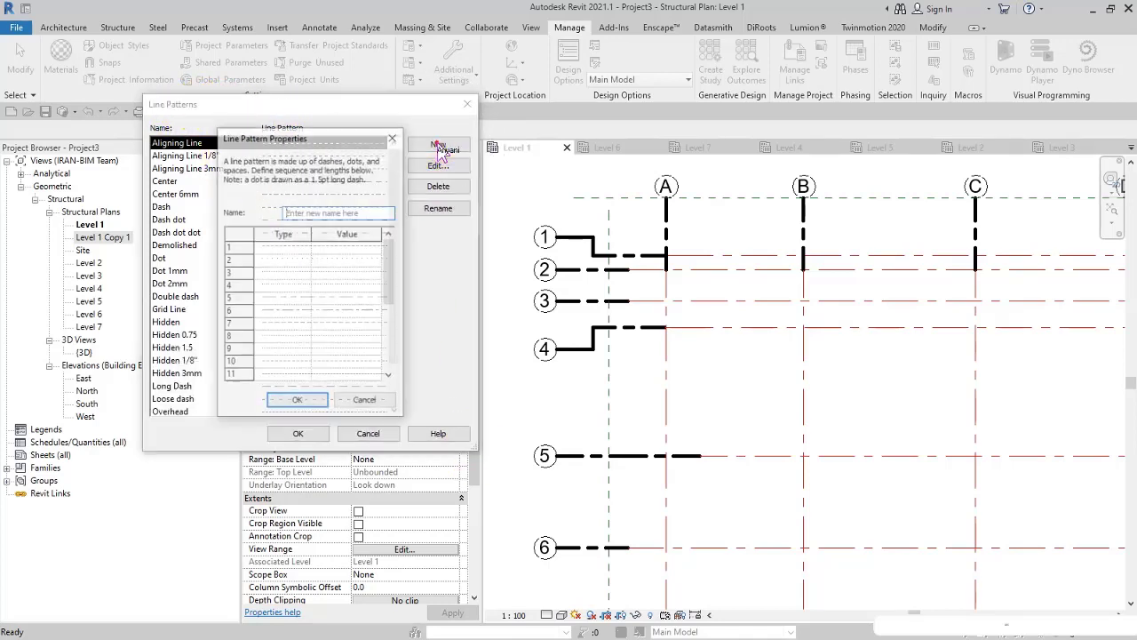
drag(274, 145, 325, 149)
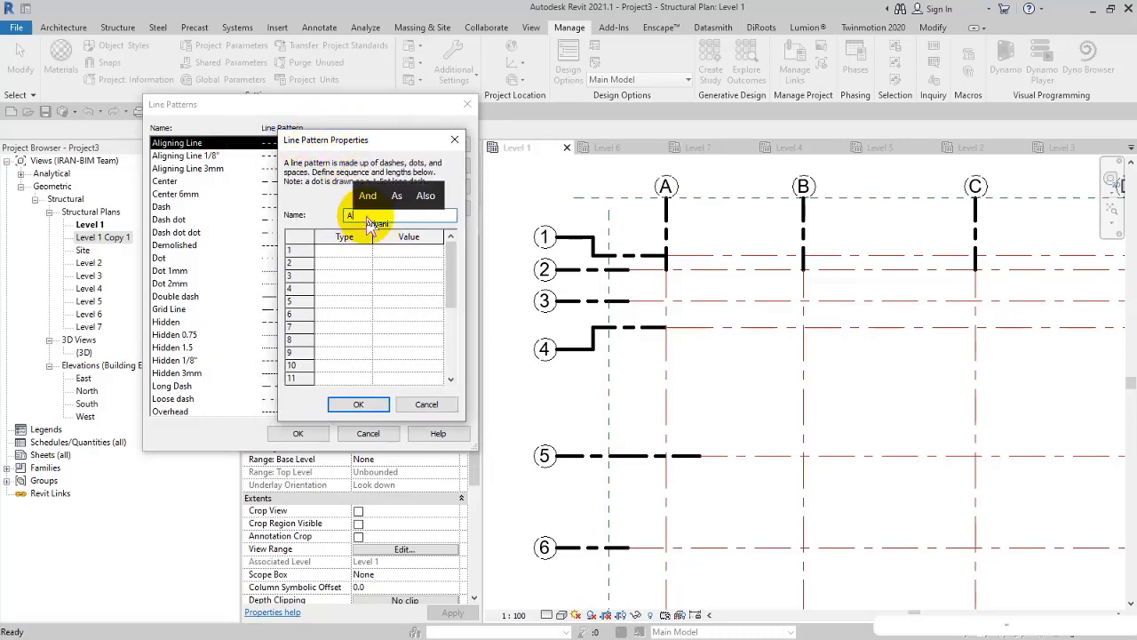
key(BackSpace)
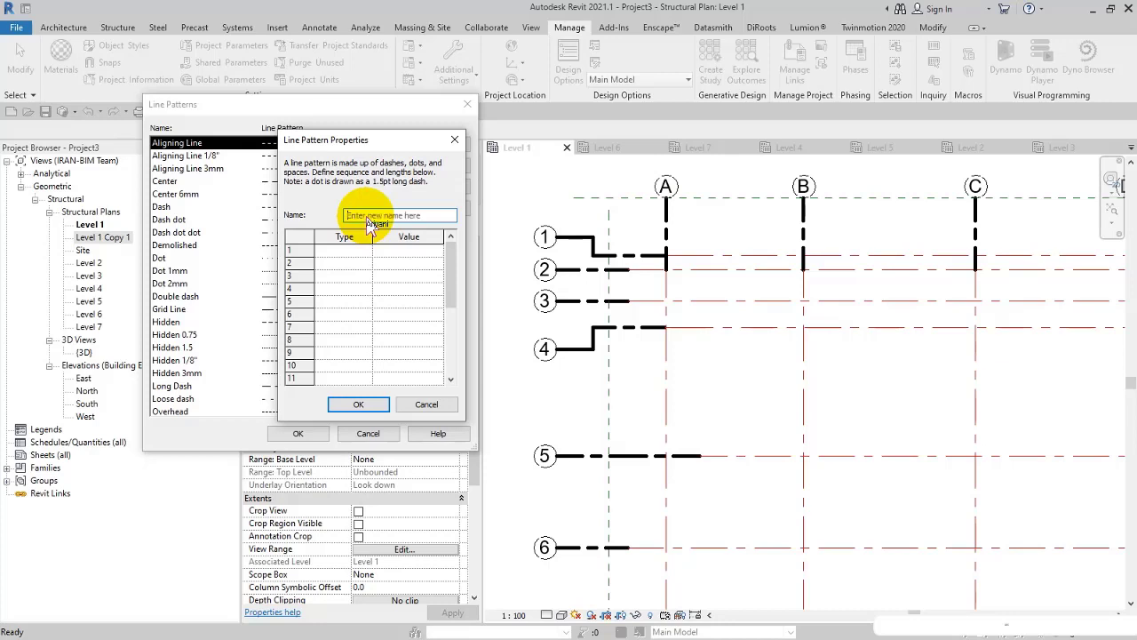
text(Center Segment)
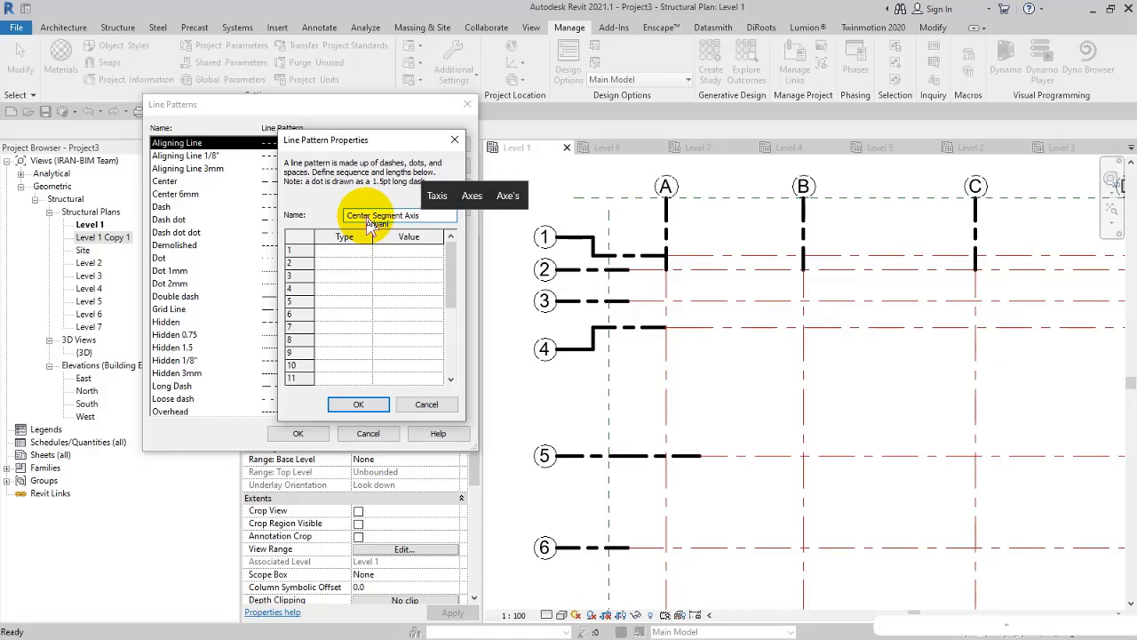
text( Axis)
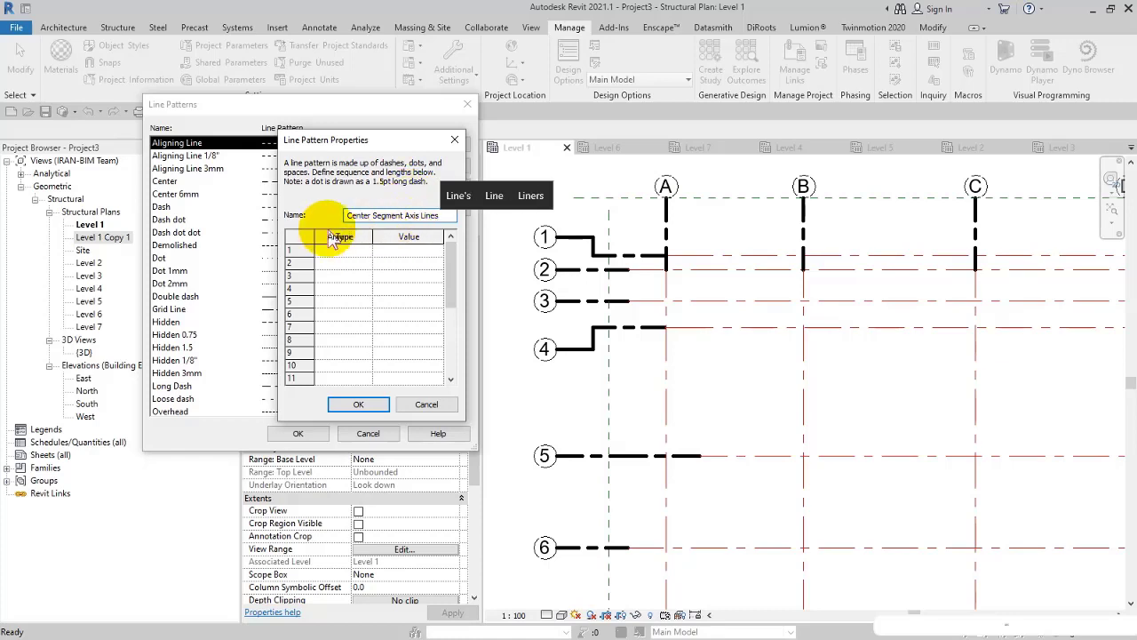
Step: Define the new line pattern's sequence as Dash, Space, Dot, Space
click(352, 253)
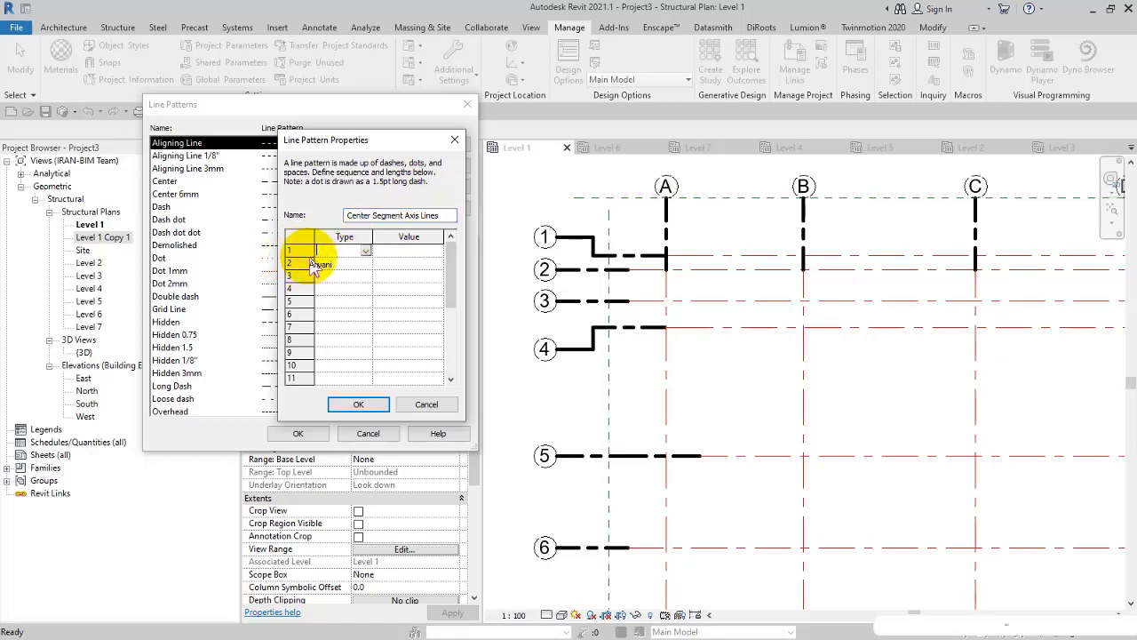
click(365, 252)
click(334, 274)
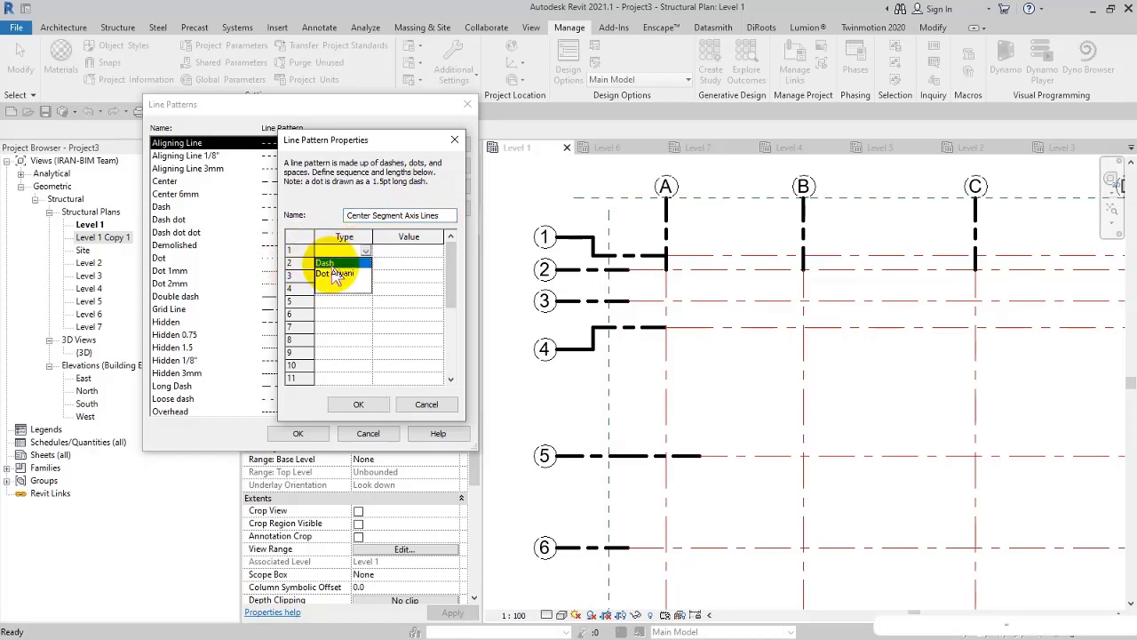
click(372, 272)
click(346, 278)
click(360, 277)
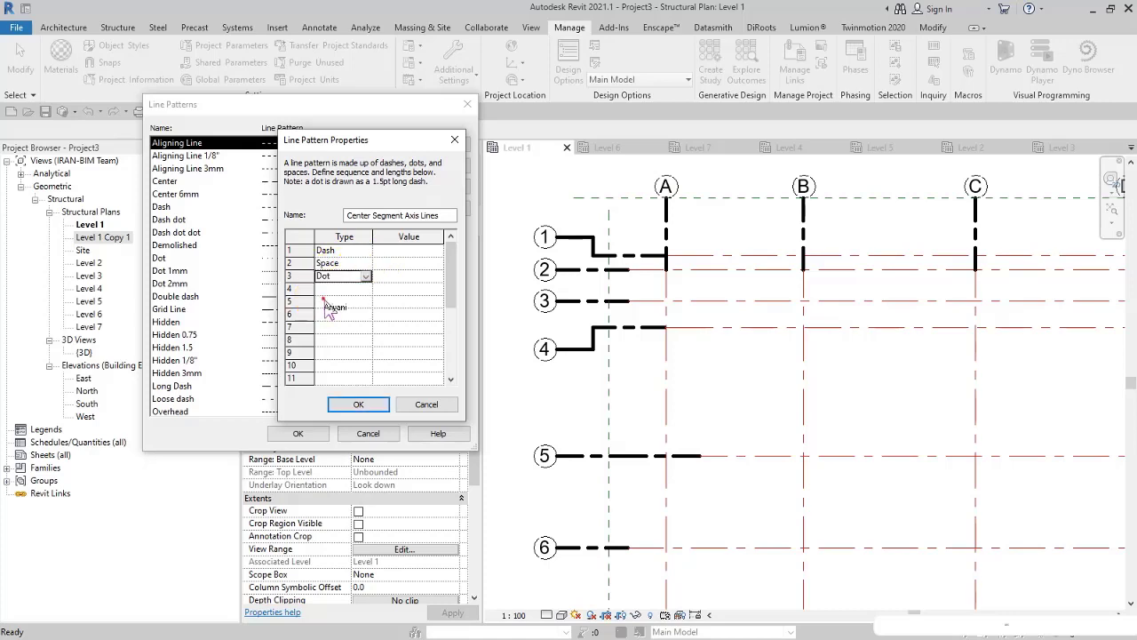
Step: Set the pattern's dash and both spaces to 2.5 mm and save the new line pattern
click(397, 264)
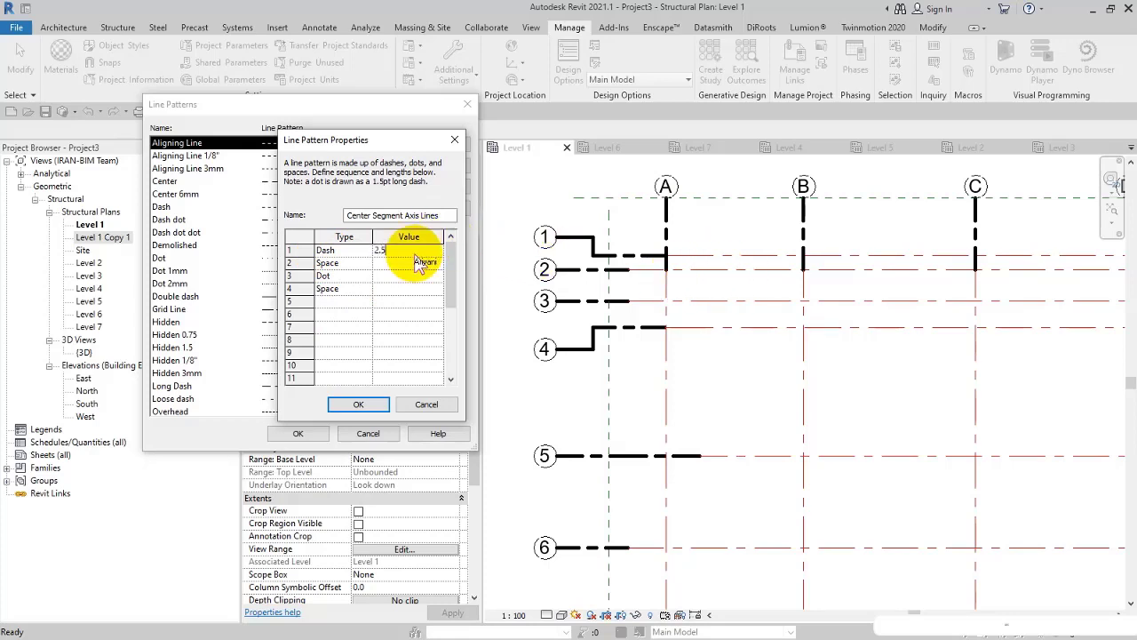
click(391, 276)
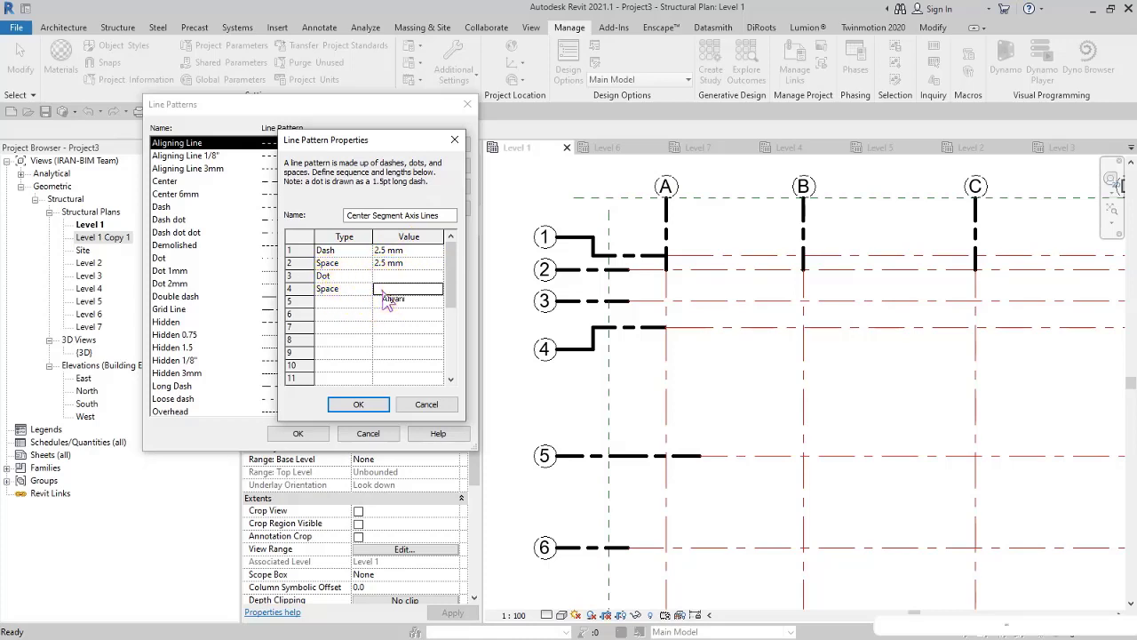
click(358, 404)
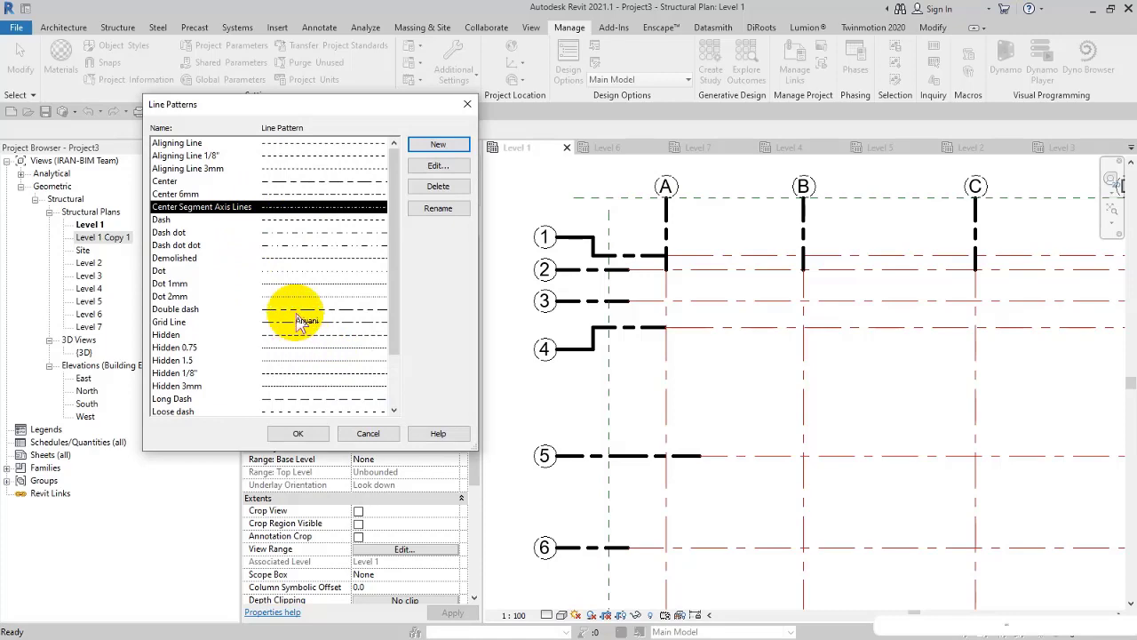
click(303, 437)
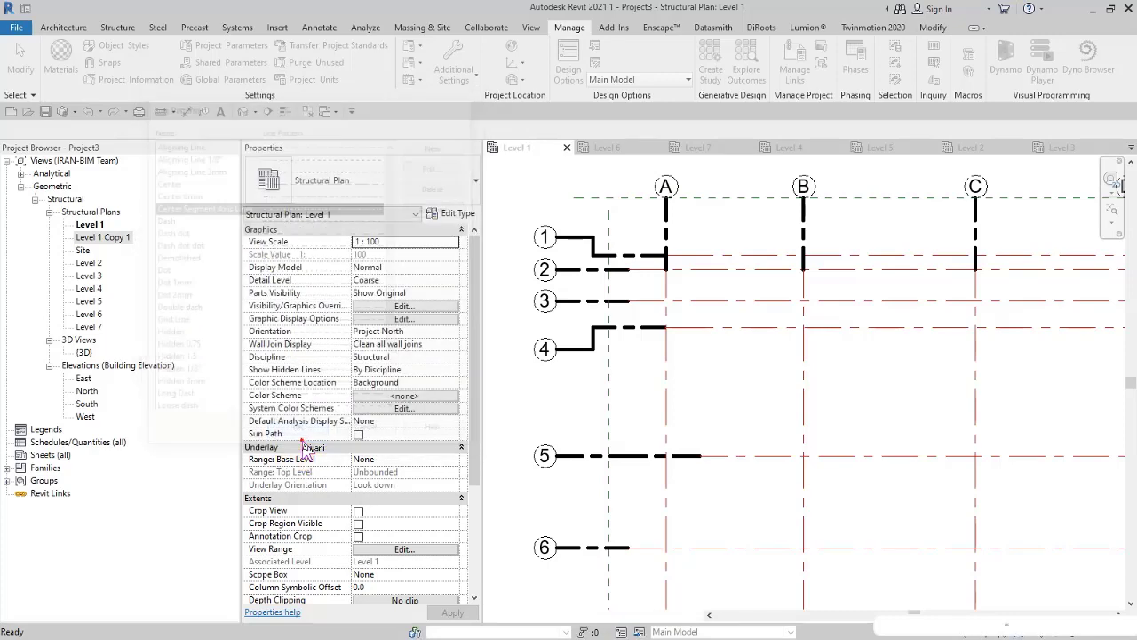
Step: Set the center segment pattern of grid 4's type to Center Segment Axis Lines, apply it and clear the selection
click(589, 351)
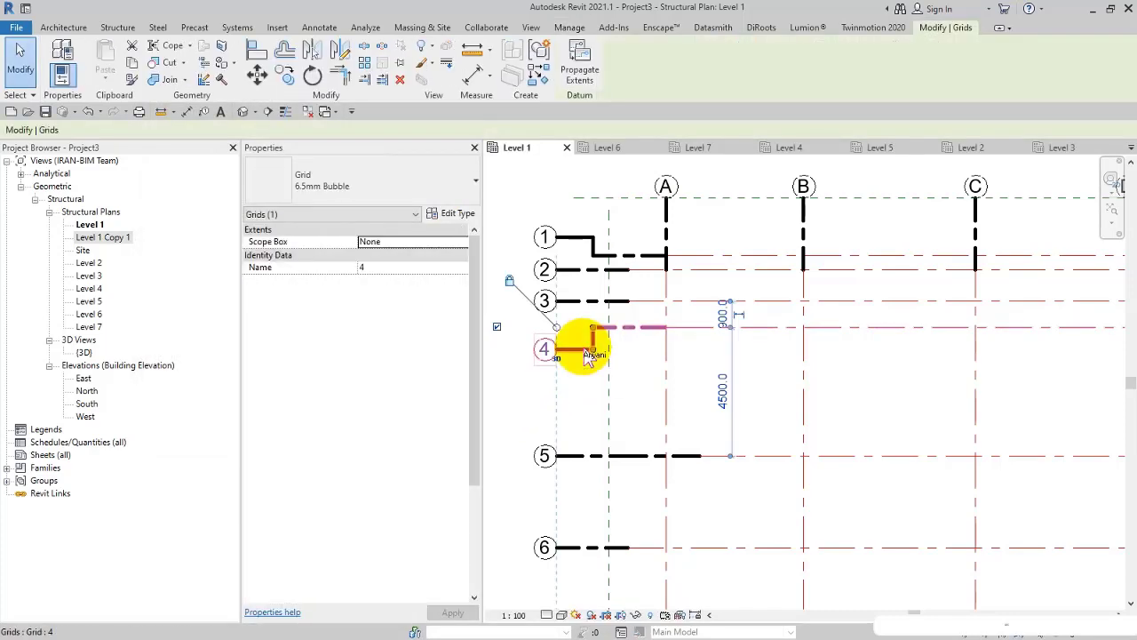
click(460, 217)
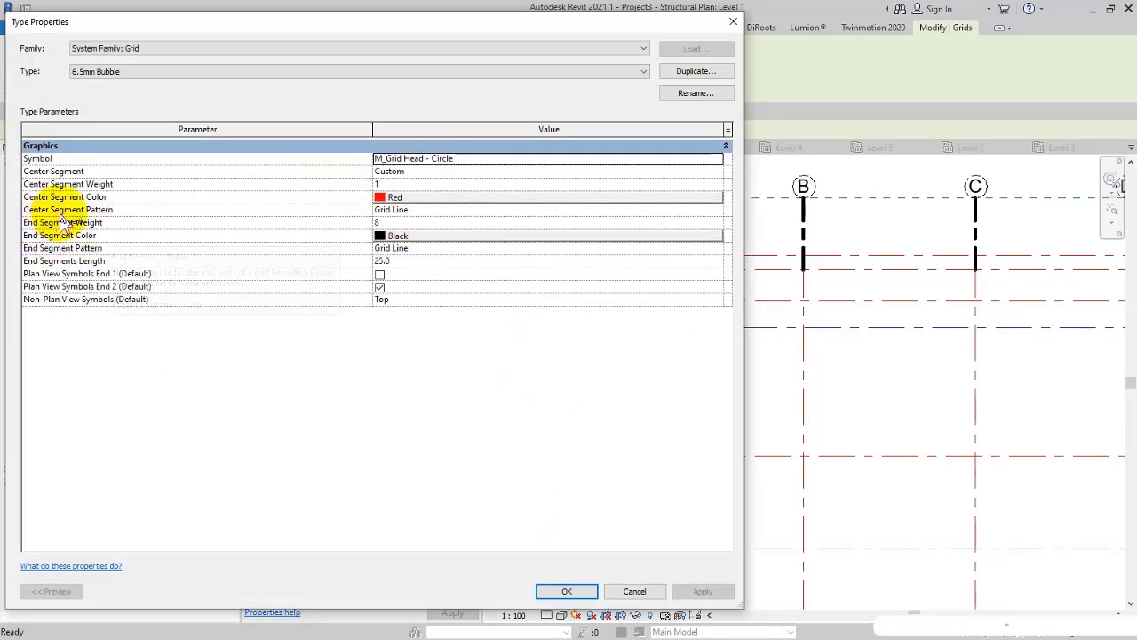
click(721, 214)
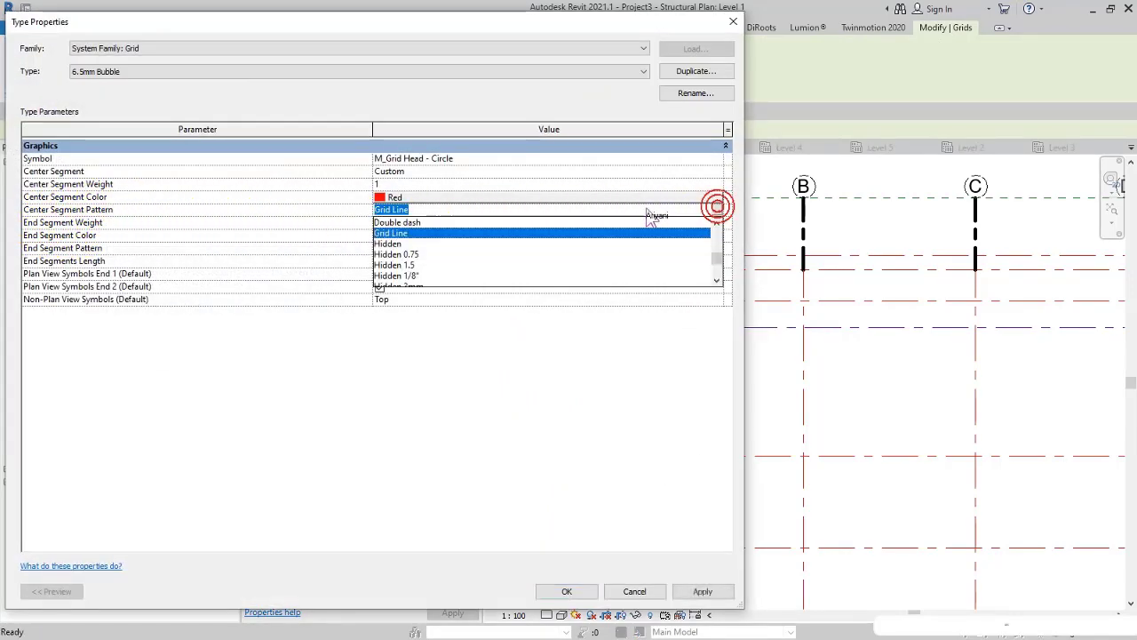
scroll(433, 258, down, 1)
scroll(432, 267, up, 4)
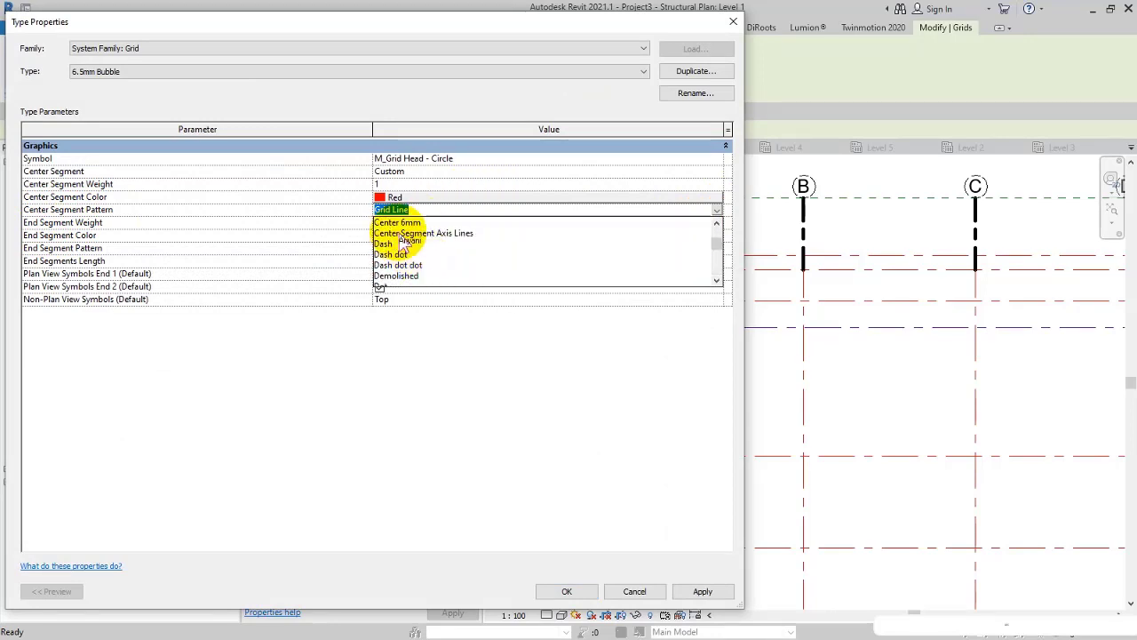
click(435, 234)
click(702, 590)
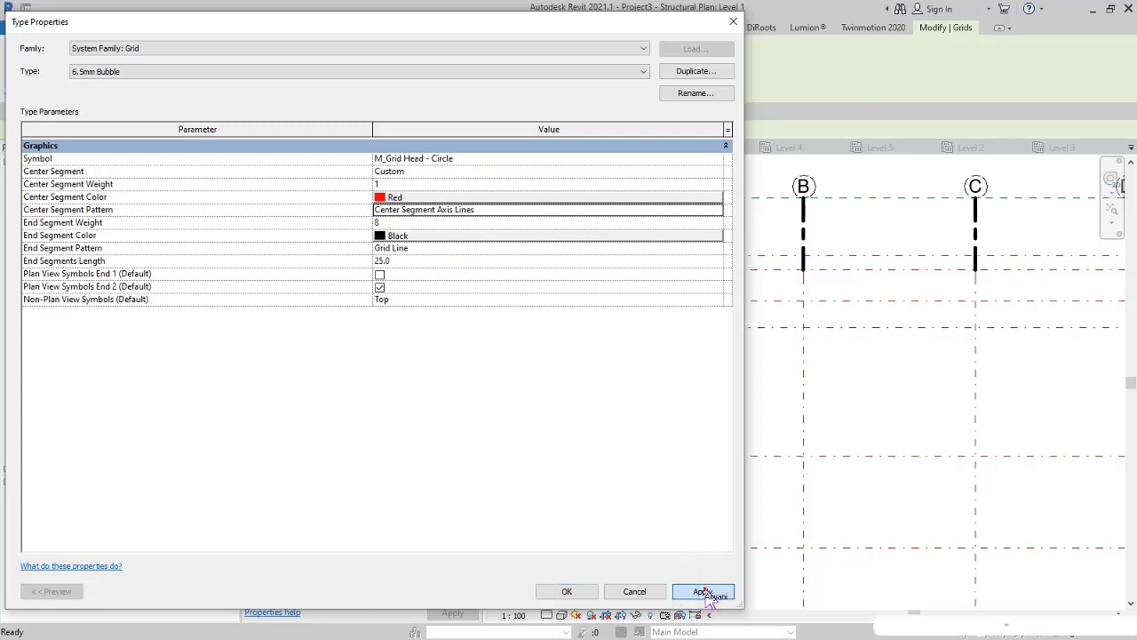
click(586, 588)
click(805, 399)
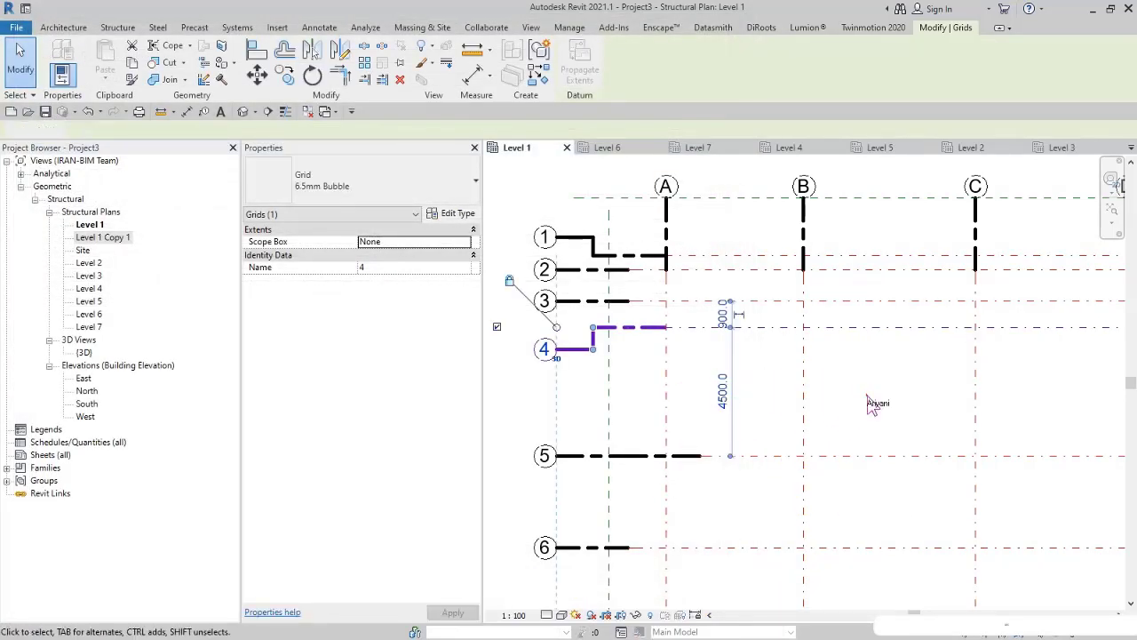
key(Escape)
click(843, 362)
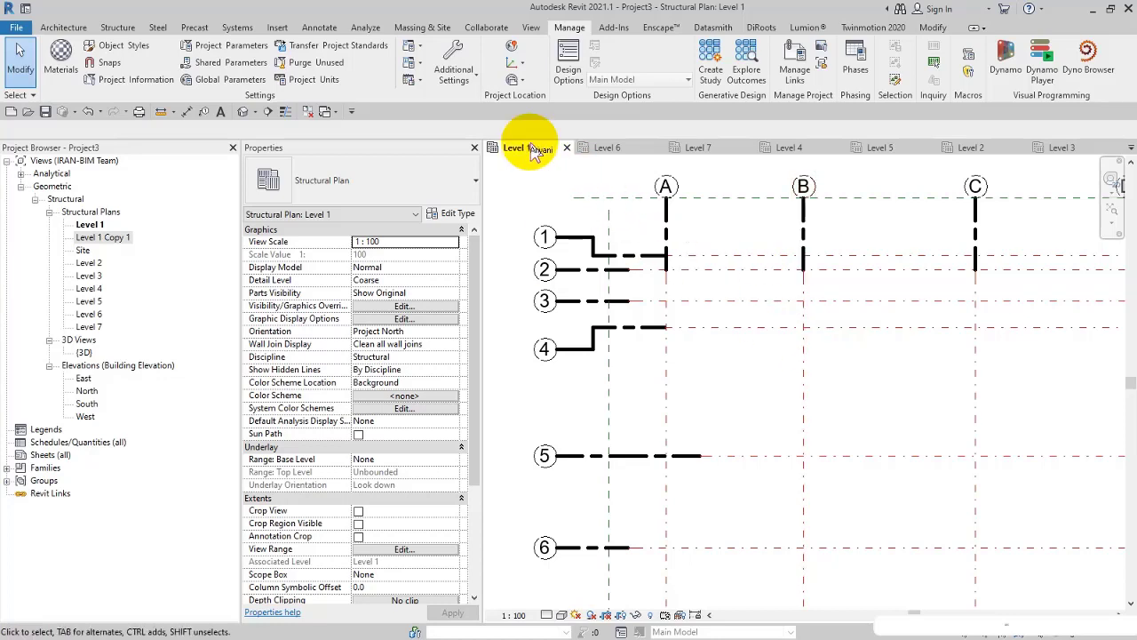
Step: Edit the Center Segment Axis Lines pattern, setting the dash to 5 mm, the first space to 1.5 mm and the second space to 3.5 mm
click(454, 67)
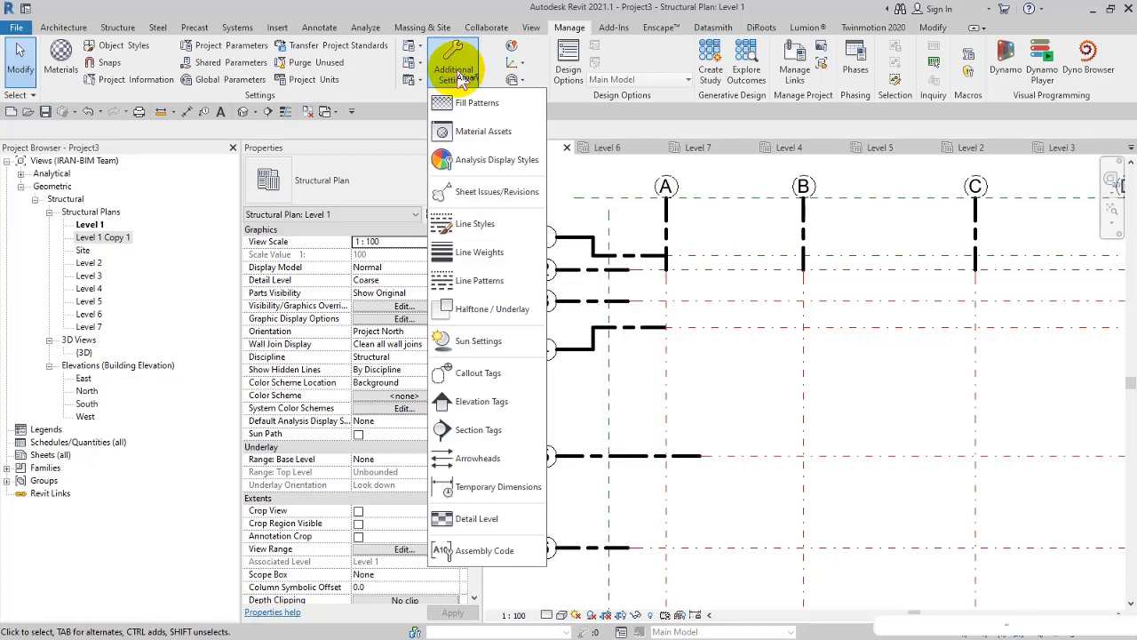
click(449, 296)
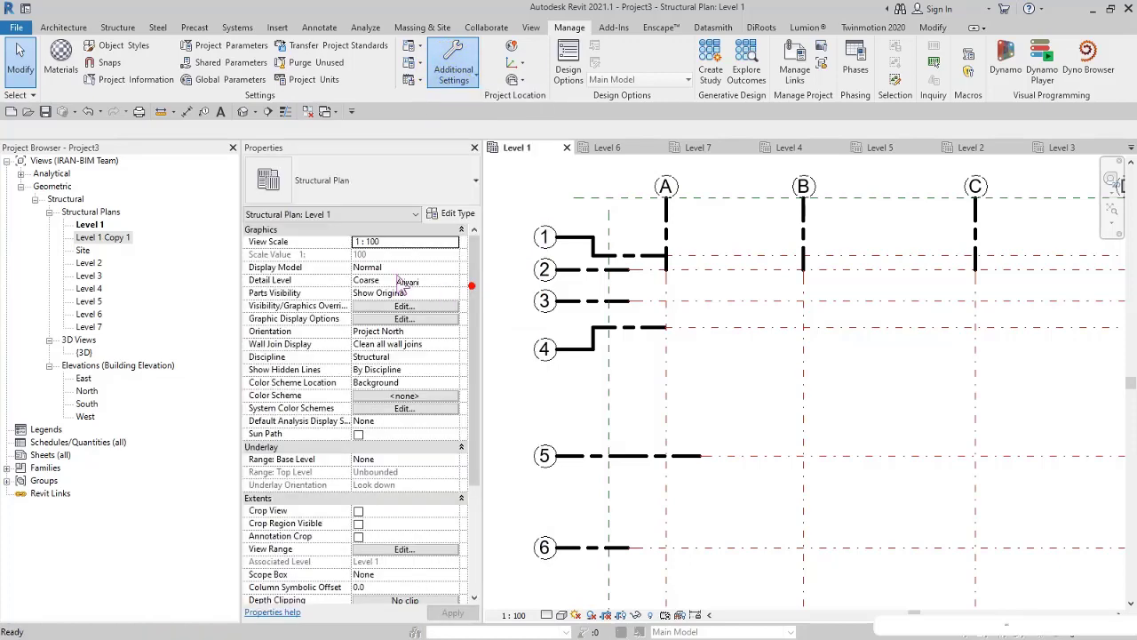
double_click(195, 208)
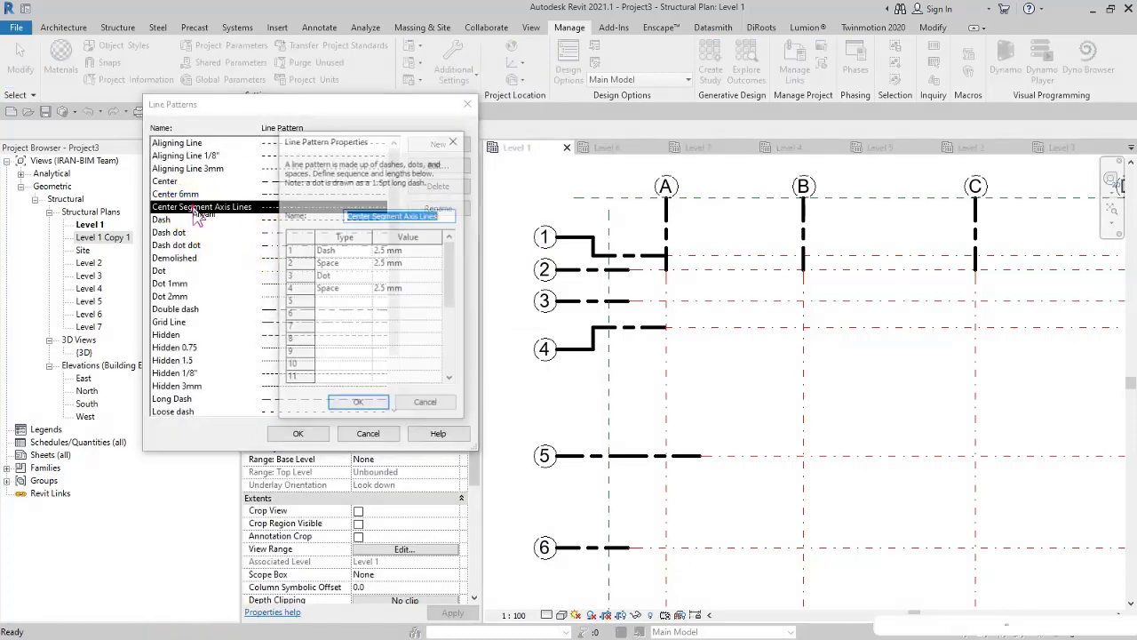
click(428, 252)
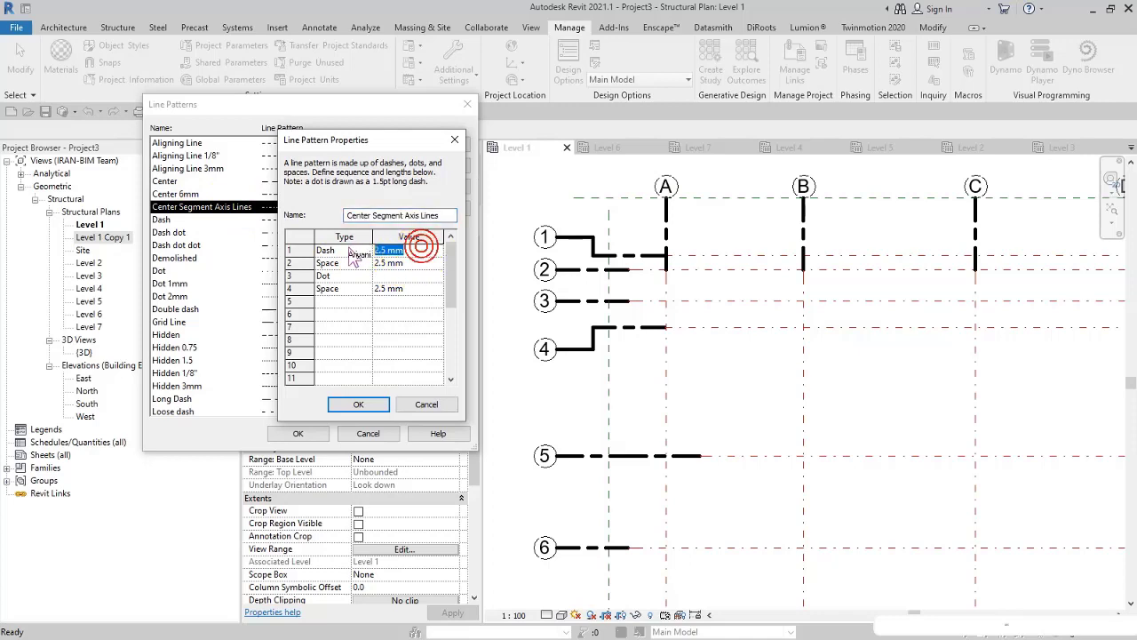
text(5)
click(414, 289)
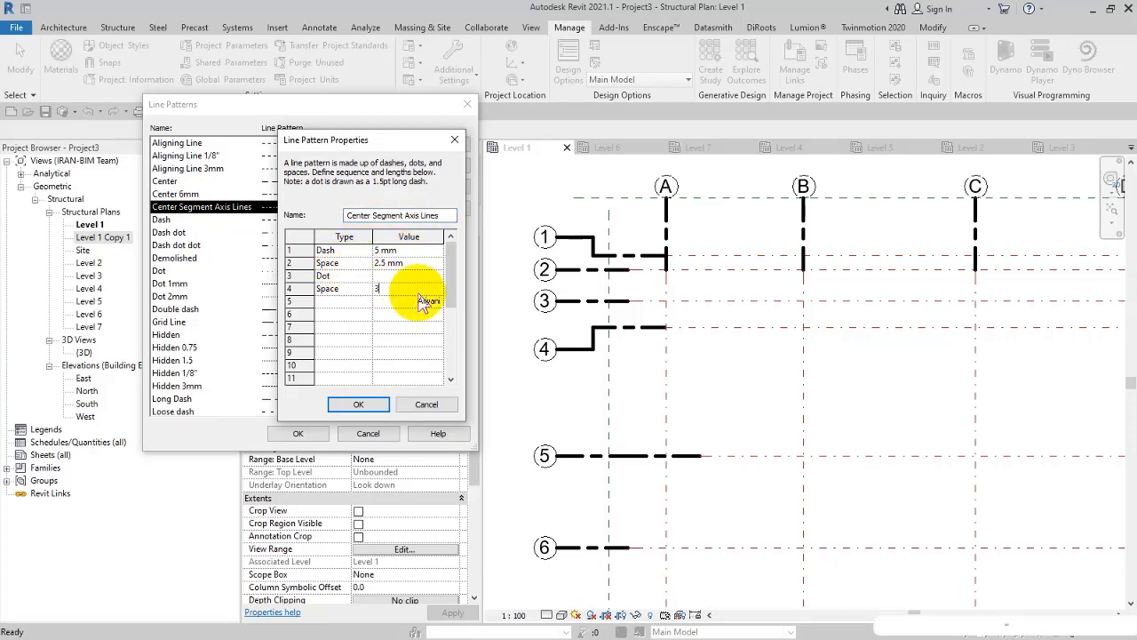
click(415, 264)
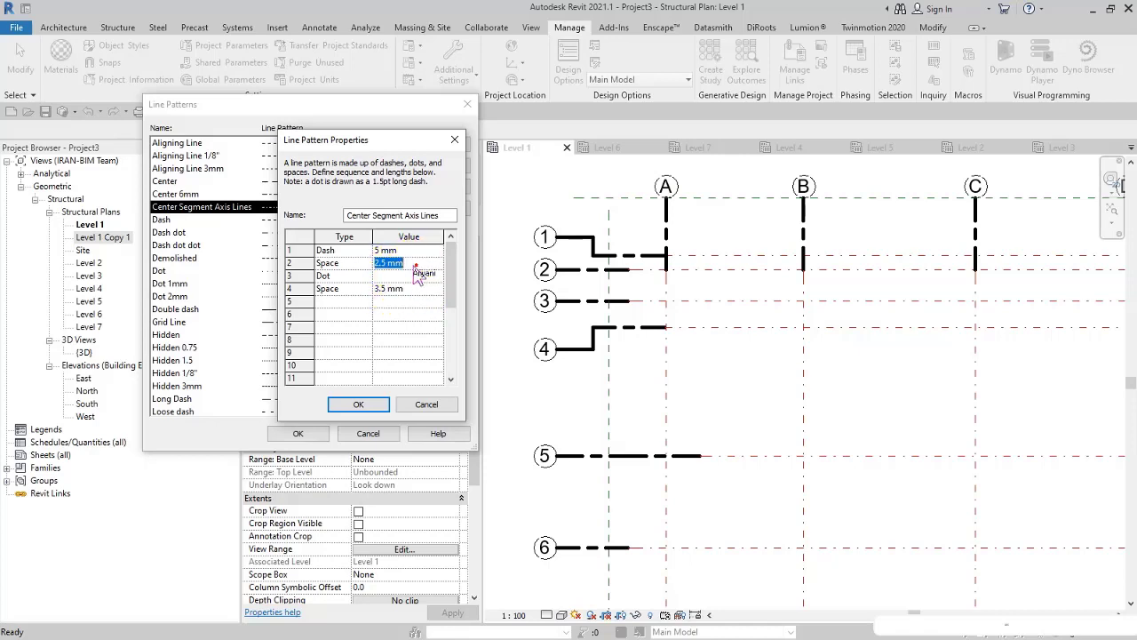
text(1.5)
click(358, 404)
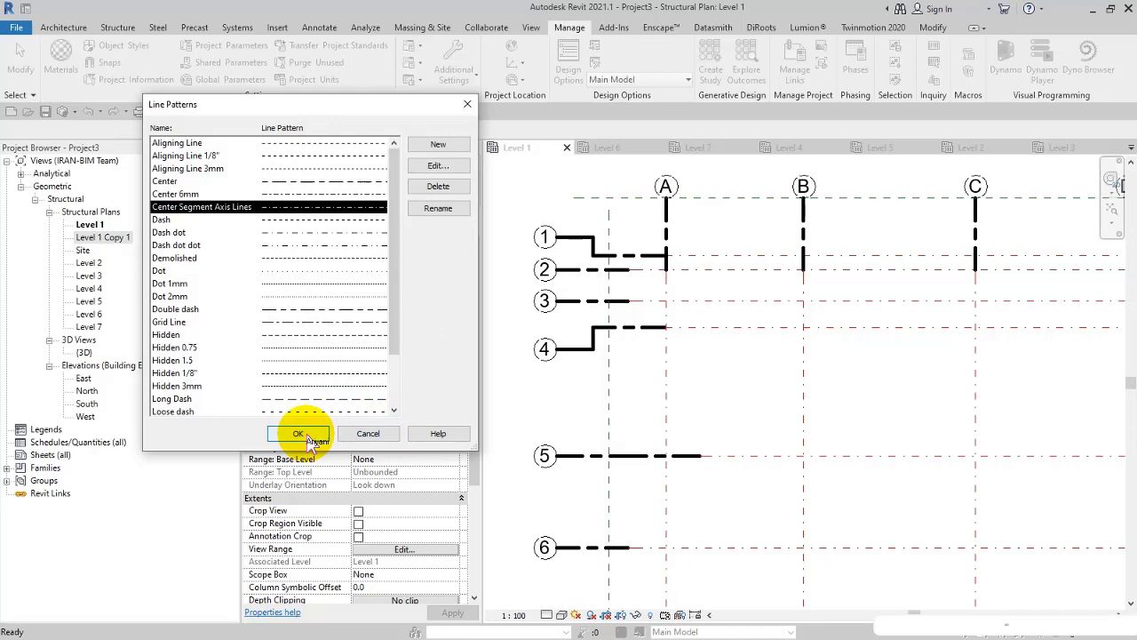
Step: Confirm the line pattern edits and close the line pattern list
click(302, 435)
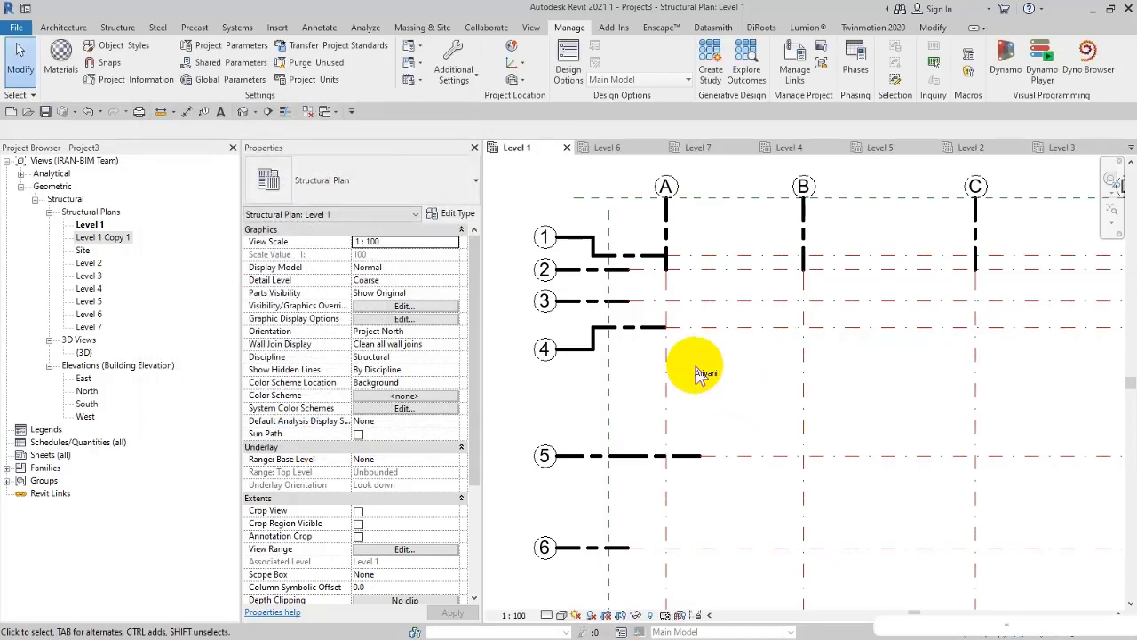
scroll(718, 394, down, 3)
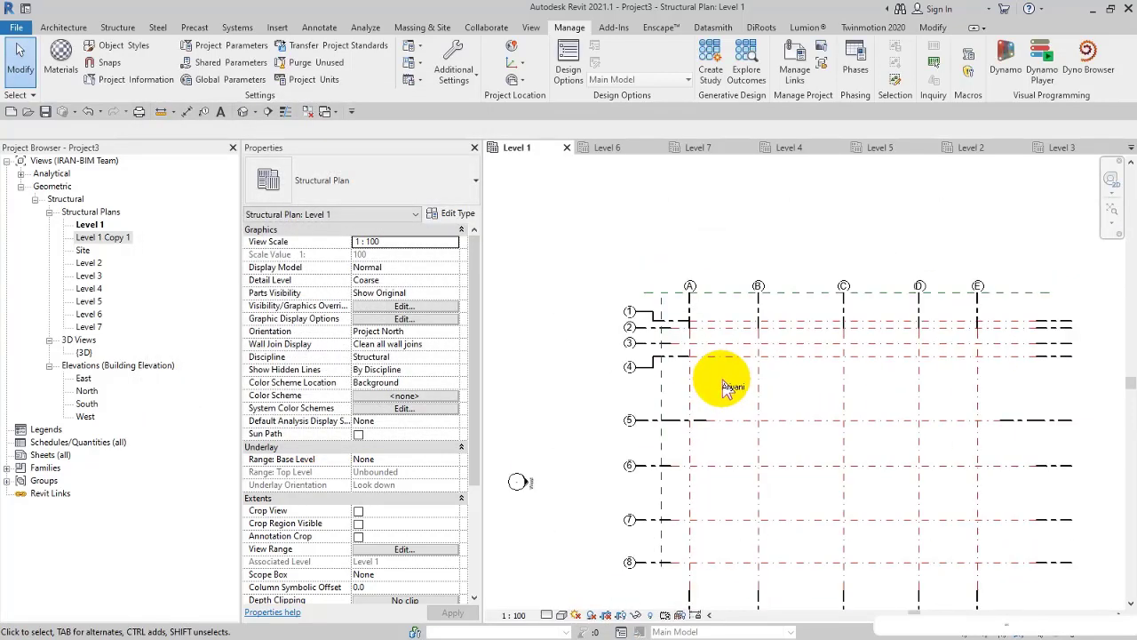
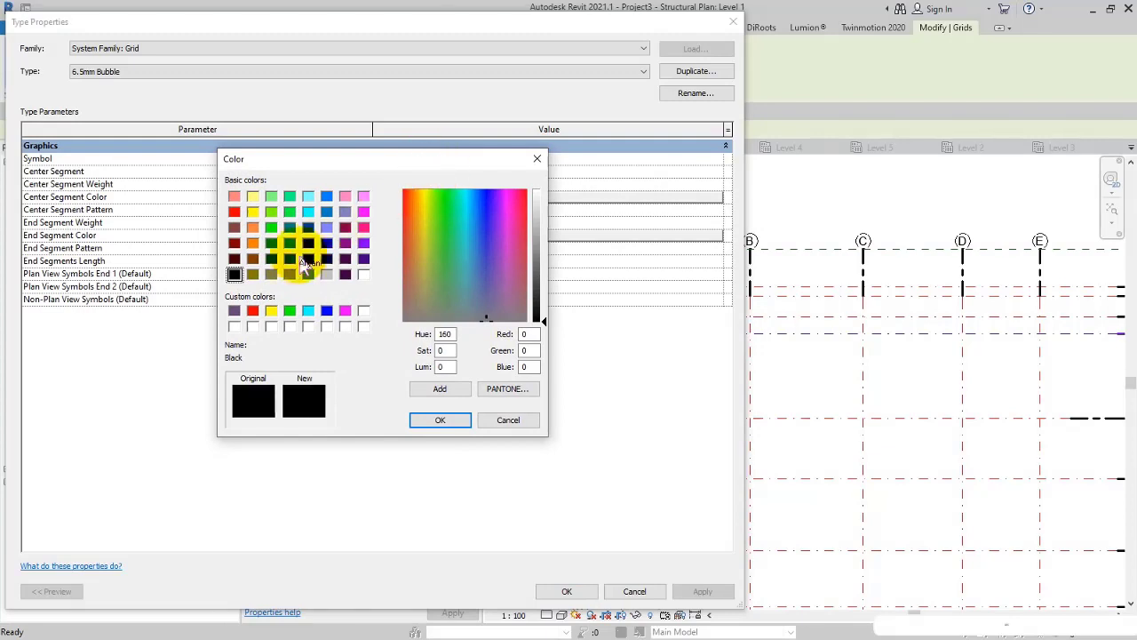
Step: Set the end segment color of the 6.5mm Bubble grid type to green and apply it
click(289, 310)
click(439, 419)
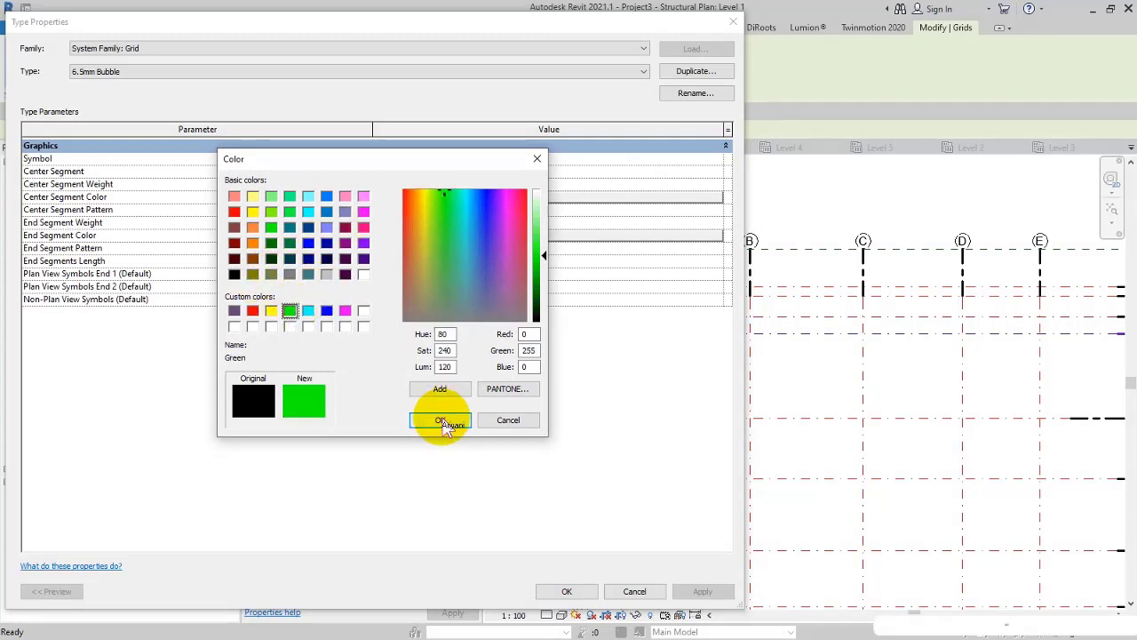
click(702, 591)
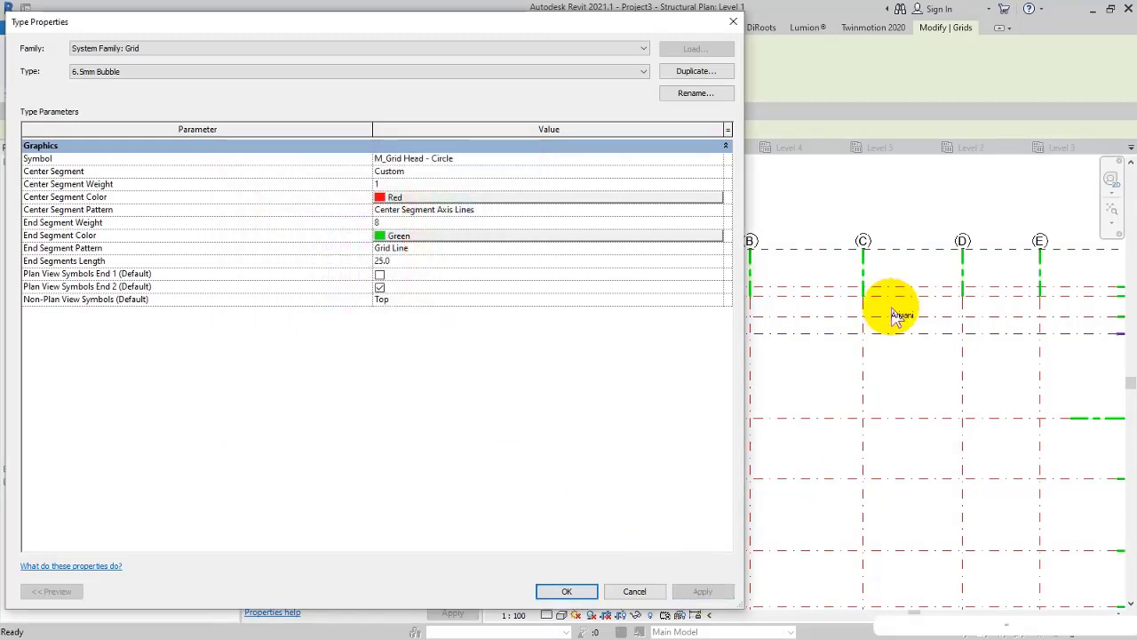
Step: Change the grid type's end segment color to blue and apply it
click(413, 235)
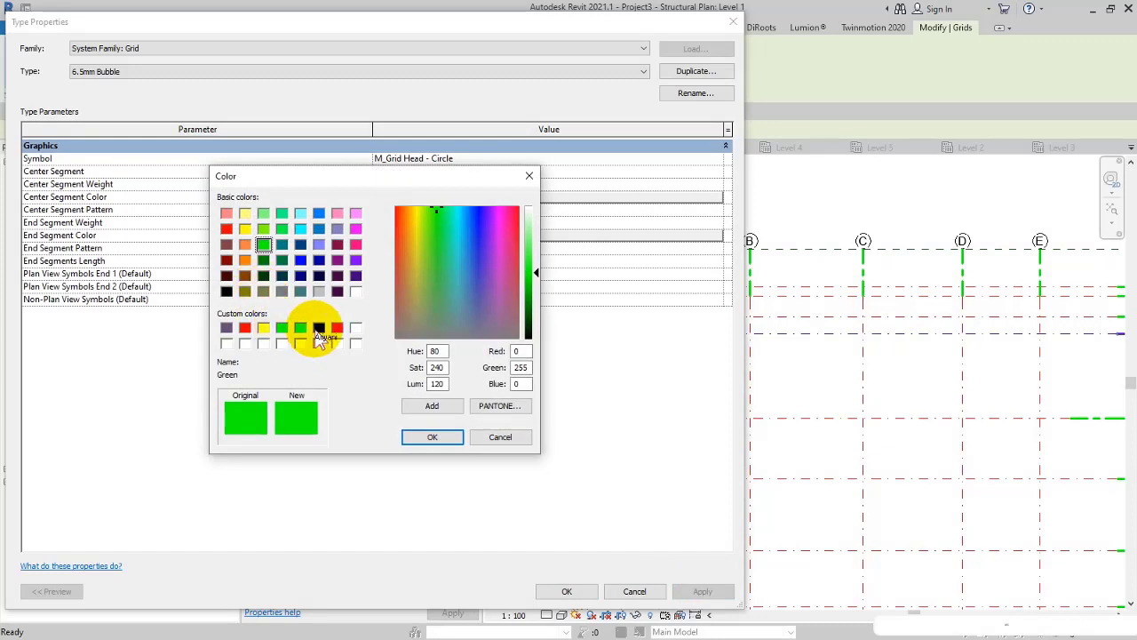
click(318, 328)
click(432, 437)
click(702, 591)
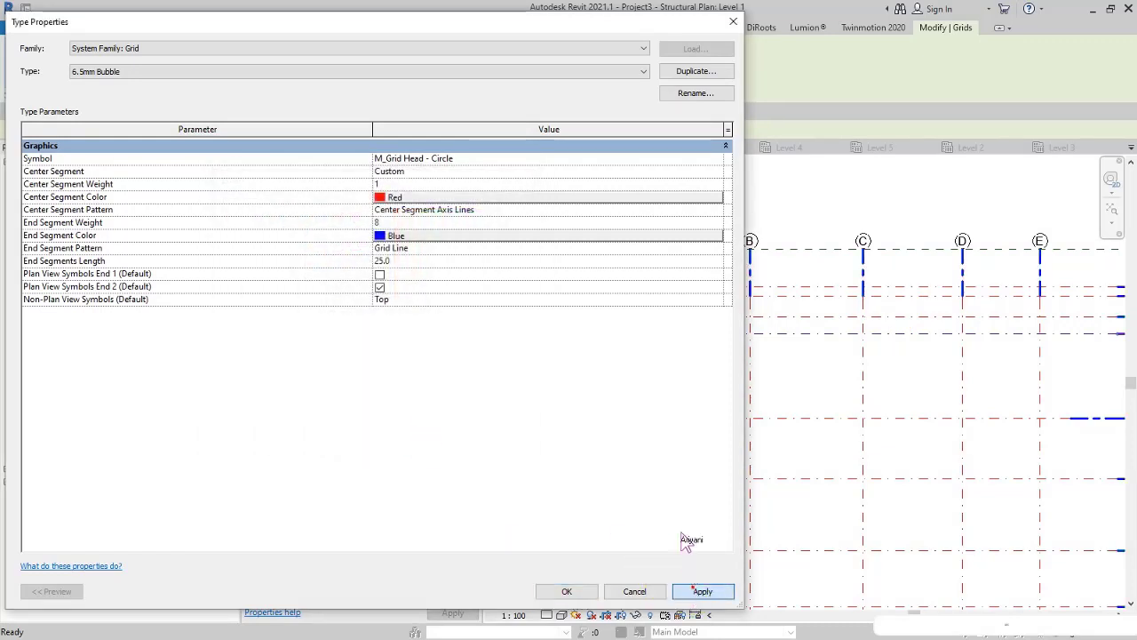
click(724, 391)
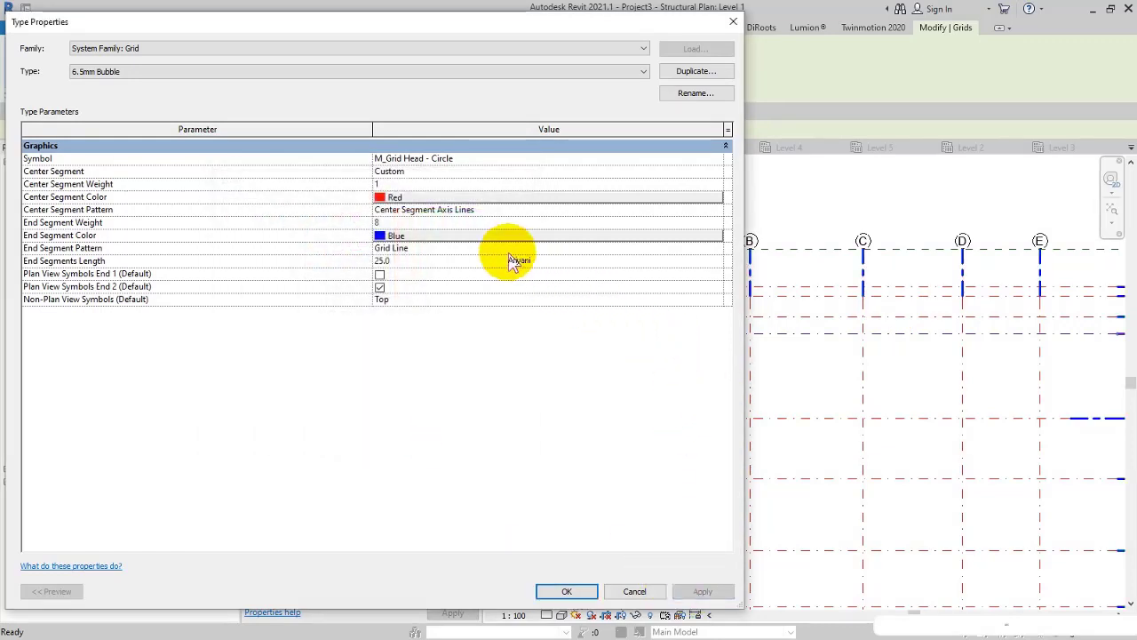
Step: Set the grid type's end segment color to PANTONE 186 C from the PANTONE color library
click(412, 238)
click(413, 238)
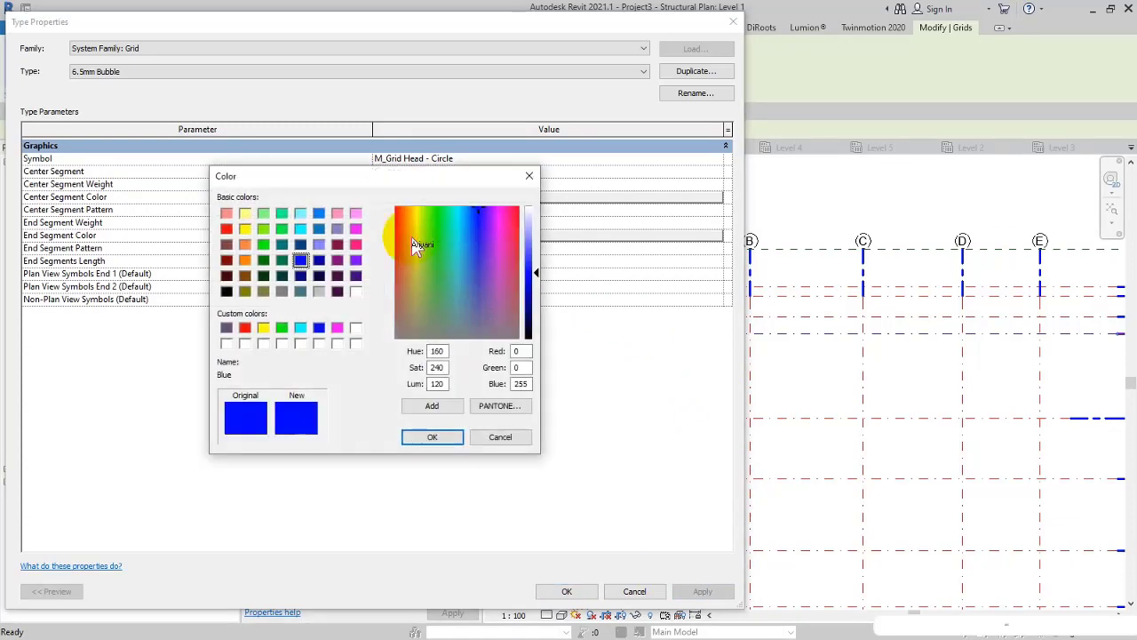
click(499, 408)
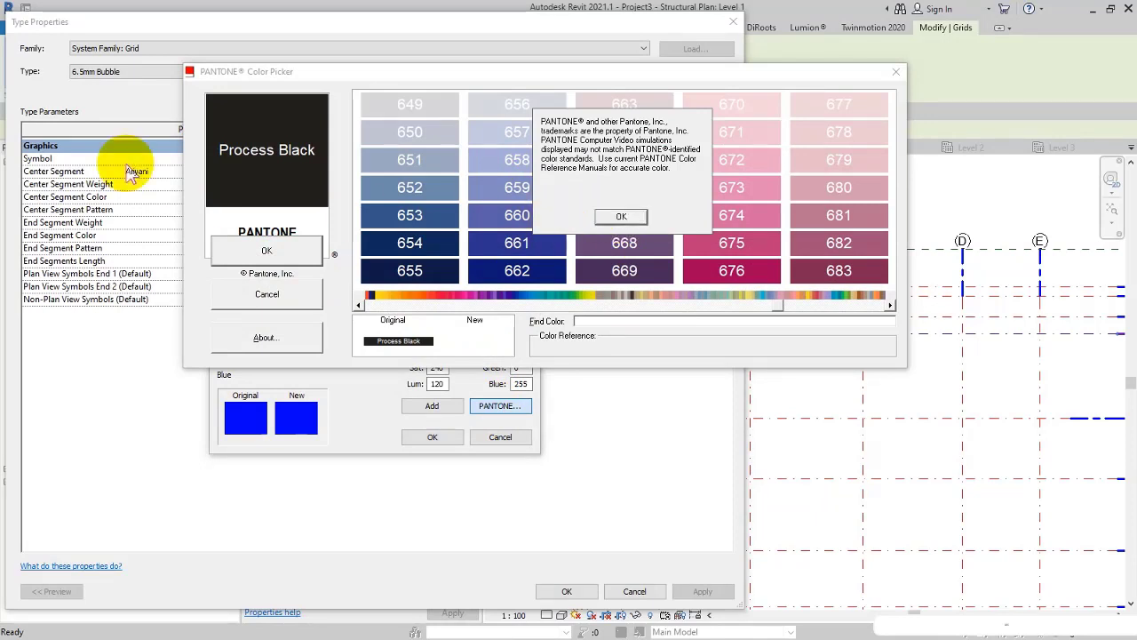
key(Return)
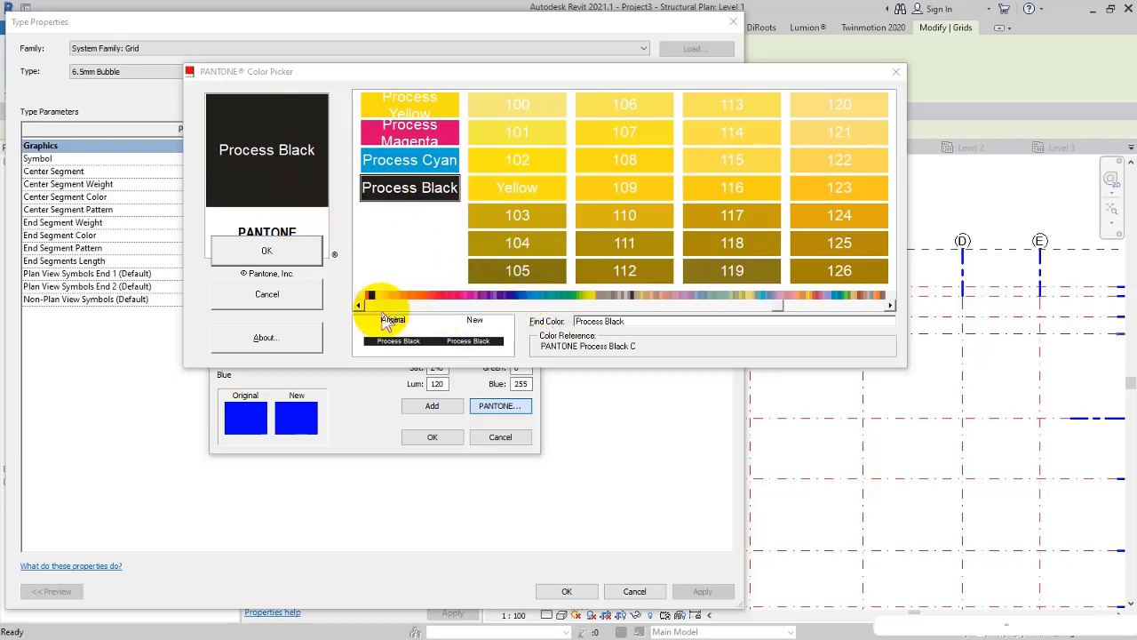
click(770, 300)
click(485, 296)
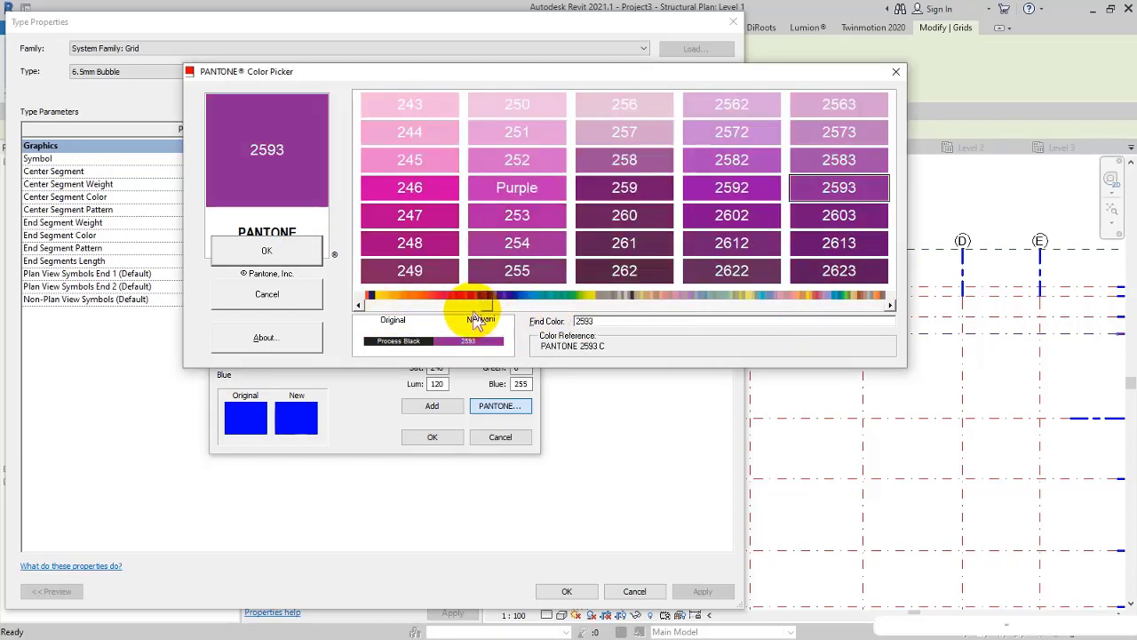
click(450, 305)
click(446, 302)
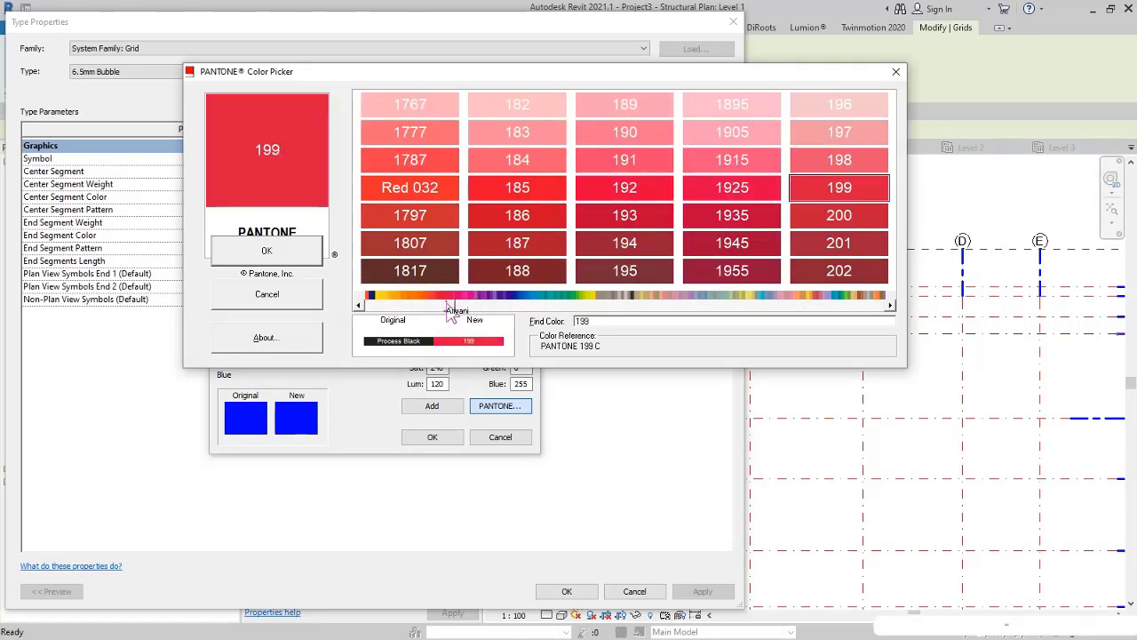
click(524, 222)
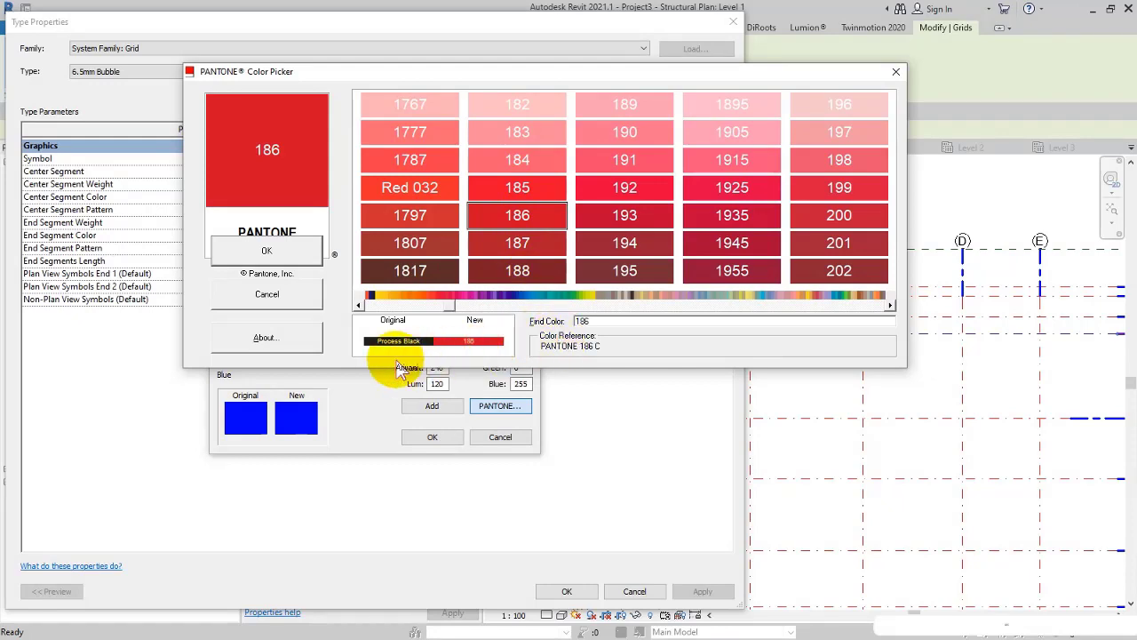
click(269, 250)
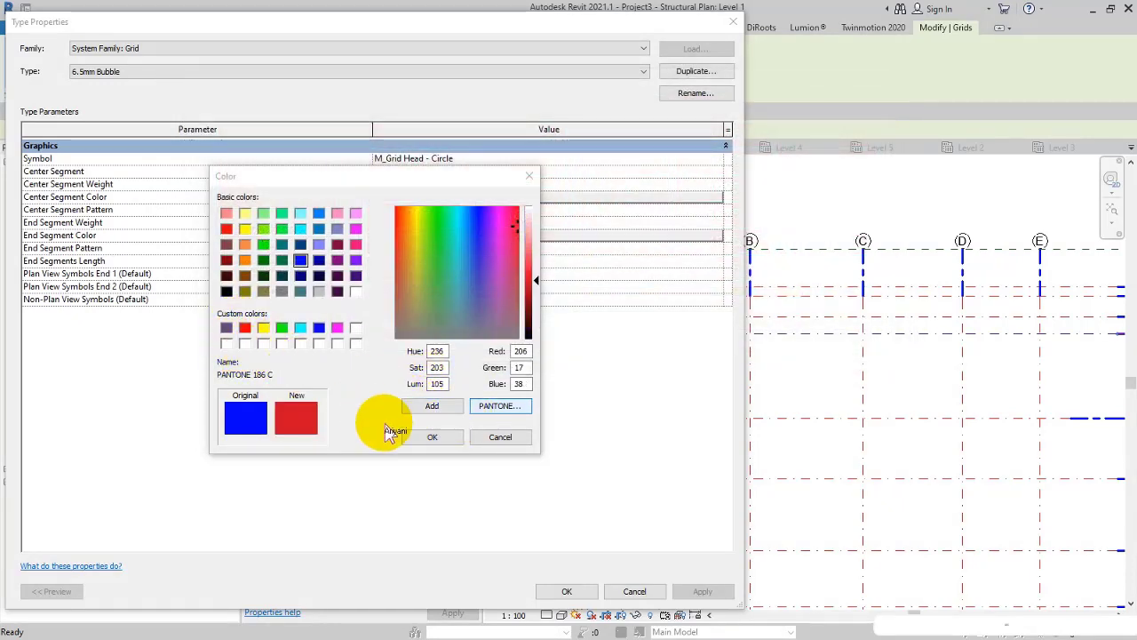
click(433, 437)
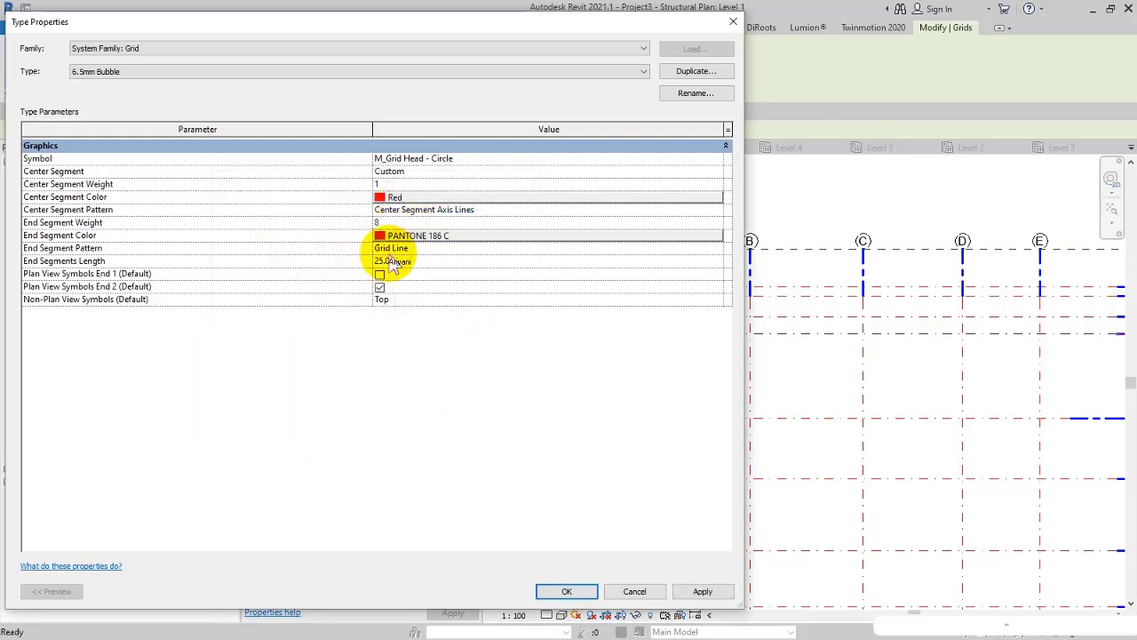
Step: Set the center segment color to PANTONE 183 C, apply and confirm the type properties, and clear the grid selection
click(425, 199)
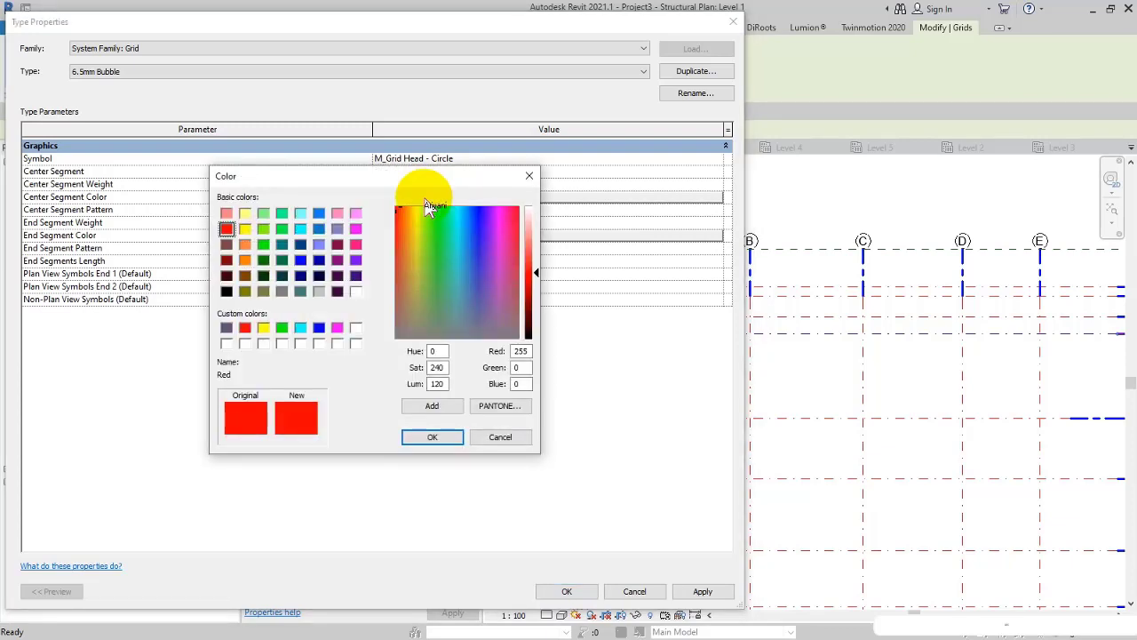
click(501, 406)
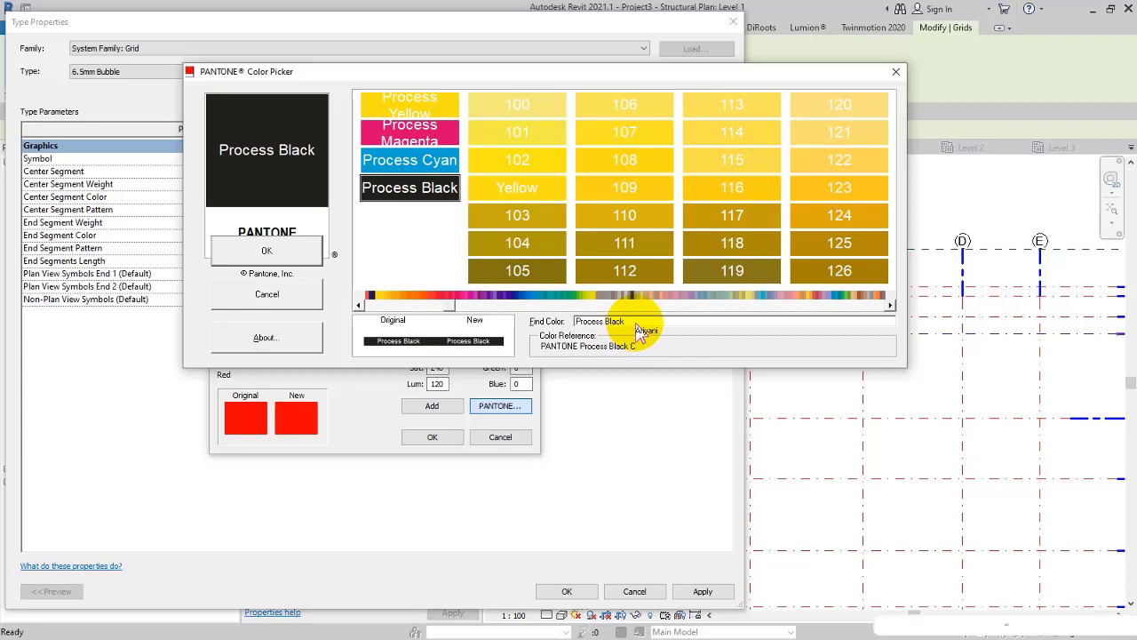
click(450, 297)
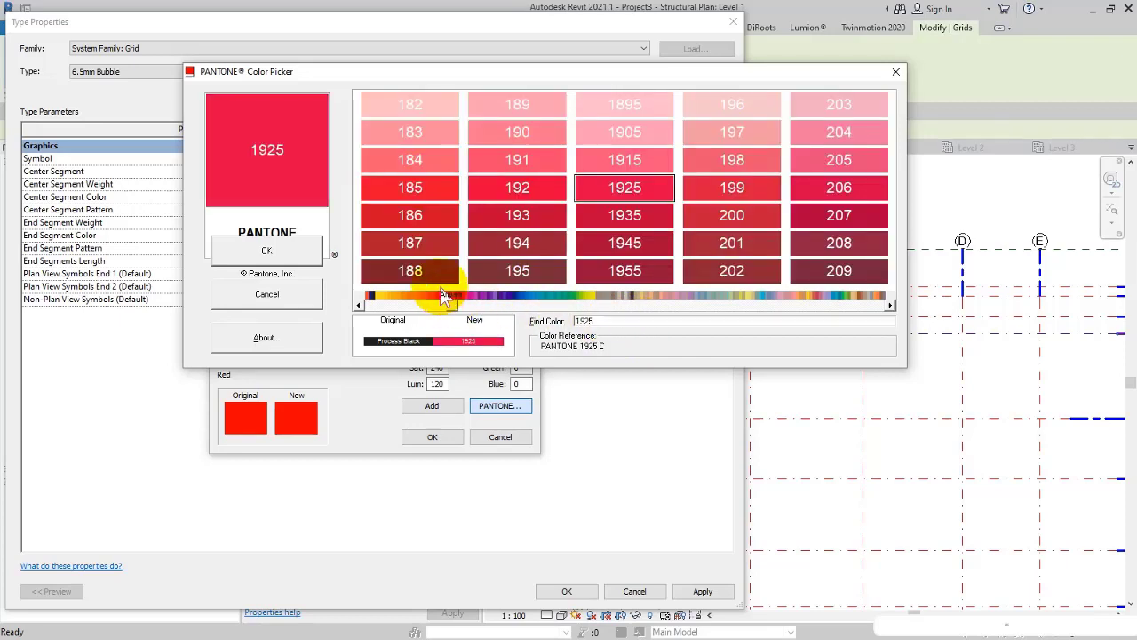
click(419, 133)
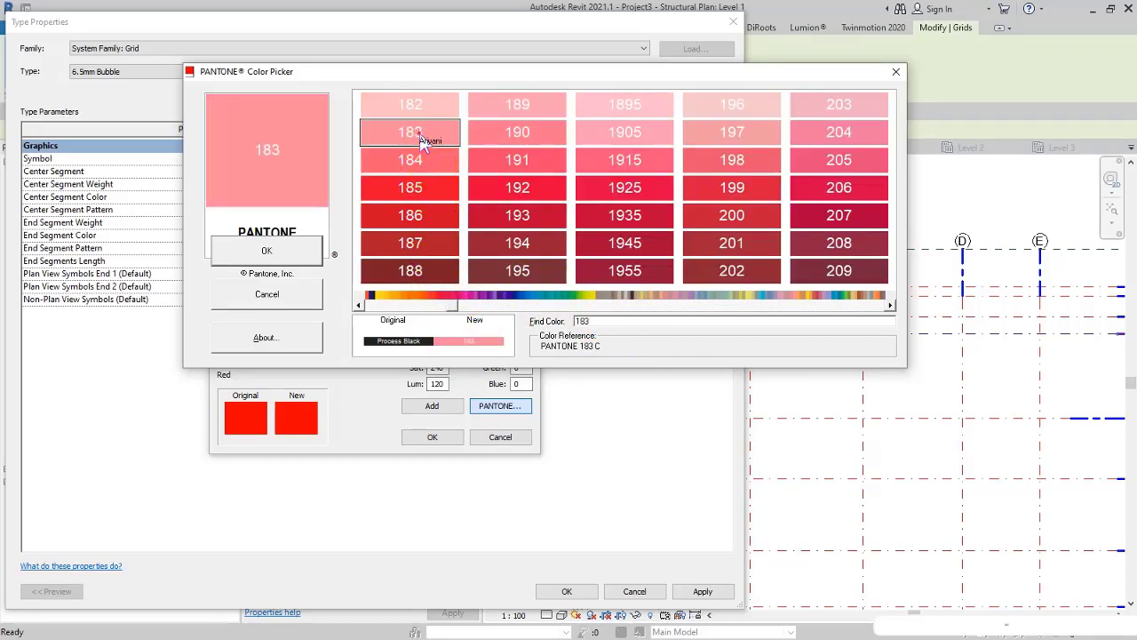
click(267, 251)
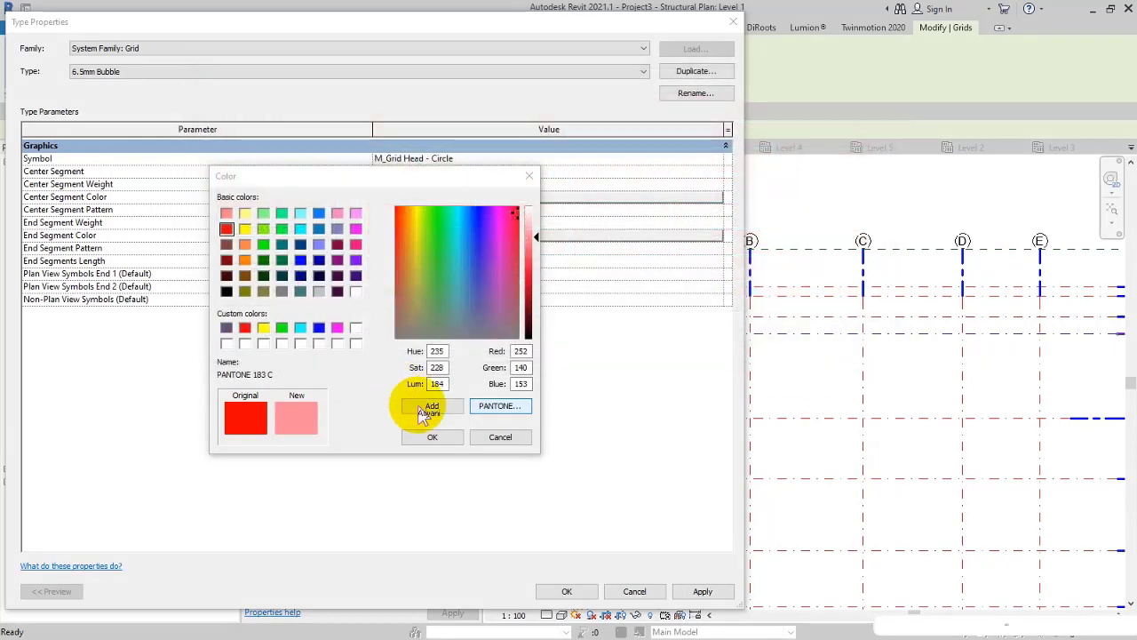
click(431, 436)
click(701, 592)
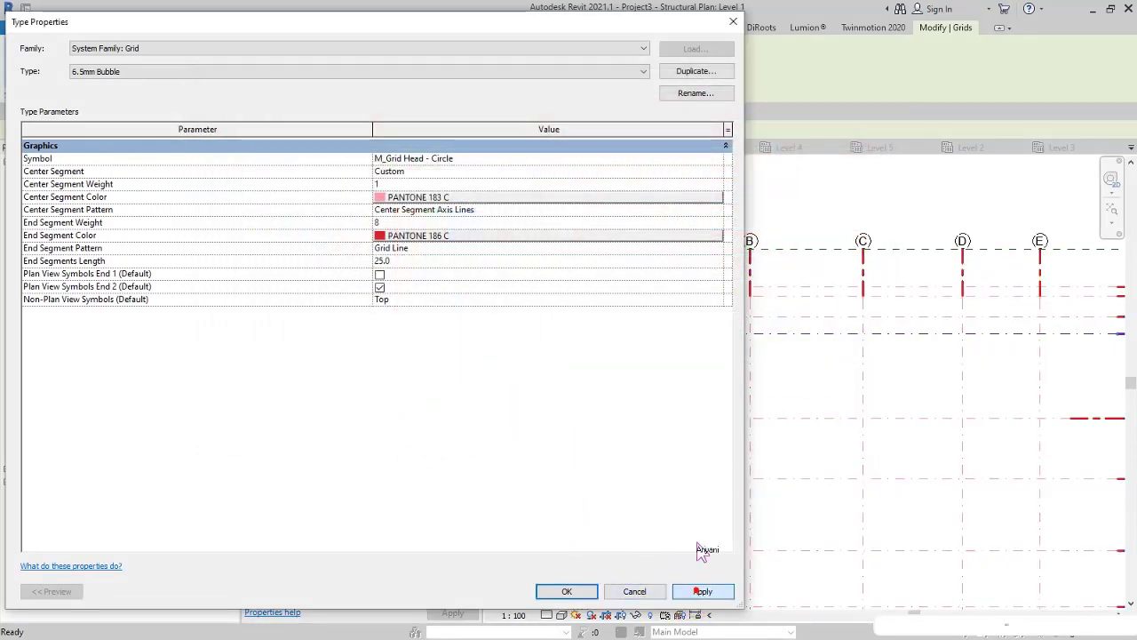
click(573, 591)
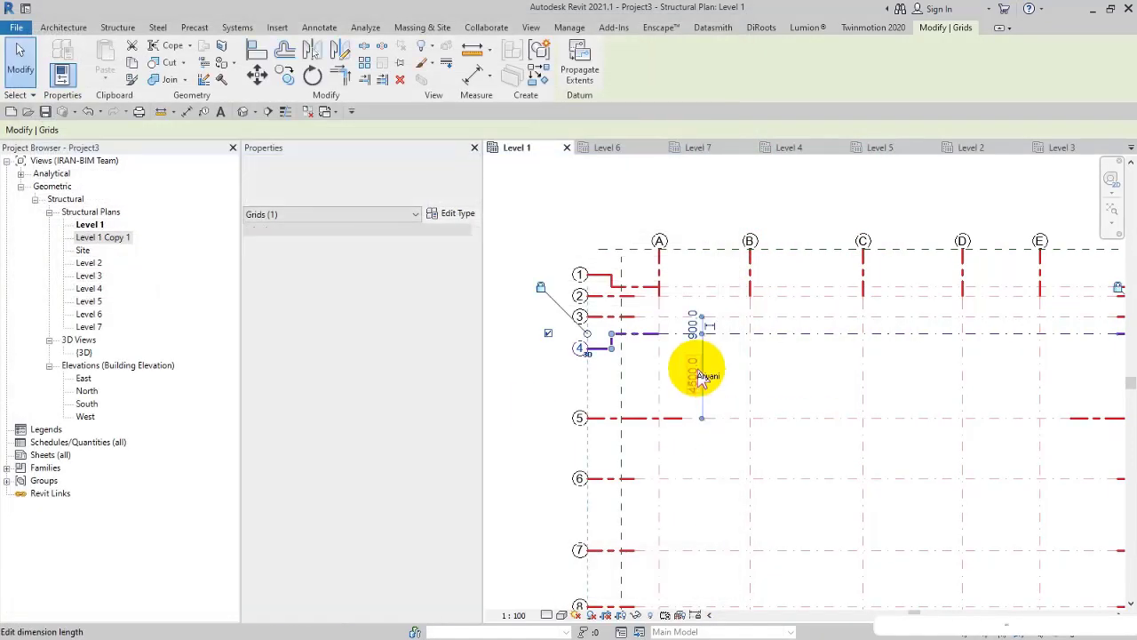
click(816, 382)
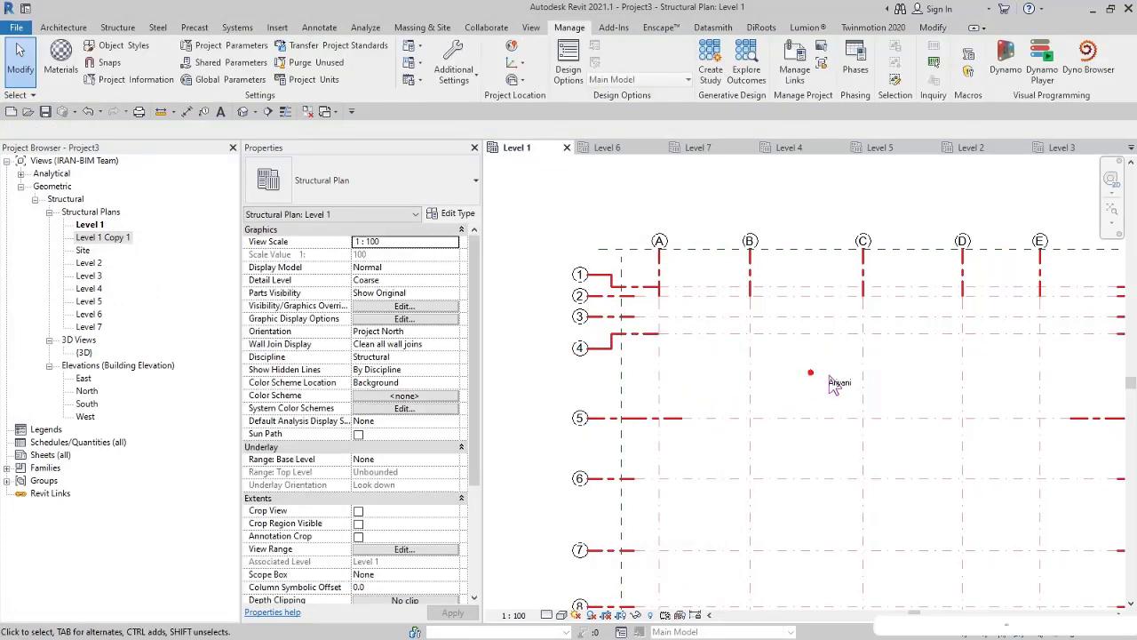
Step: Set the end segments length of grid 1's type to 30 and apply it
middle_drag(833, 384, 753, 349)
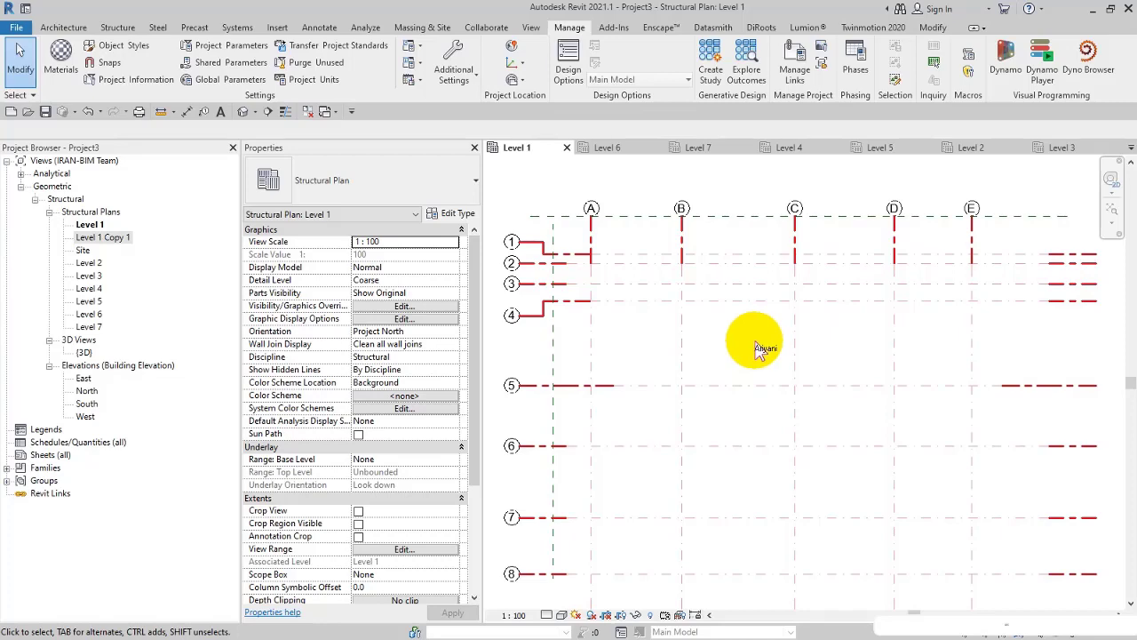
scroll(759, 344, up, 3)
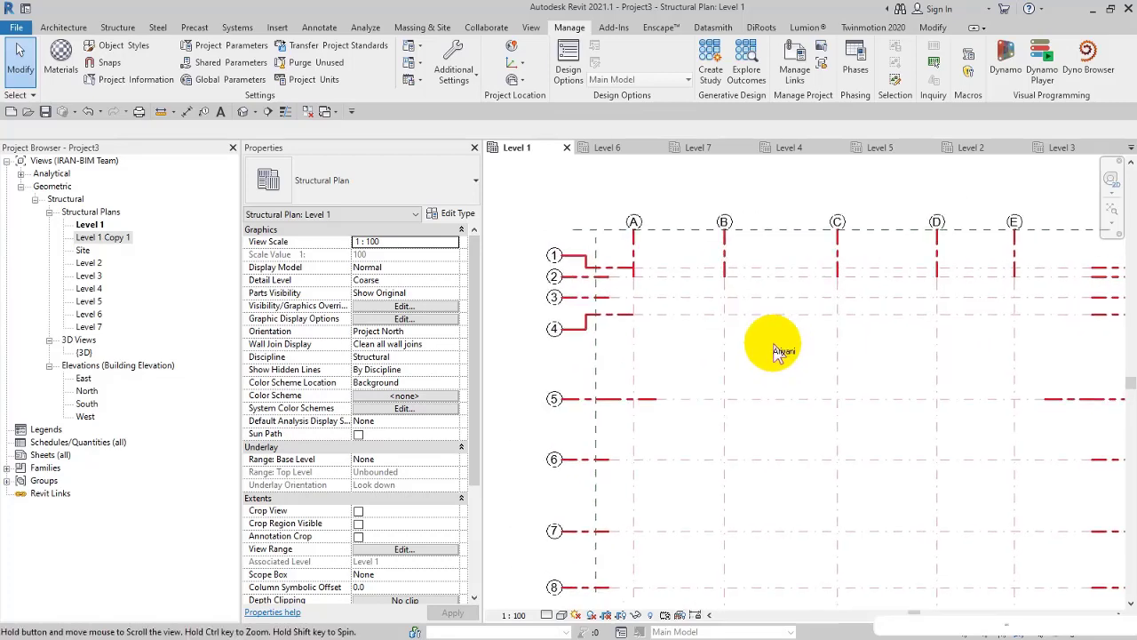
click(563, 251)
scroll(599, 283, up, 3)
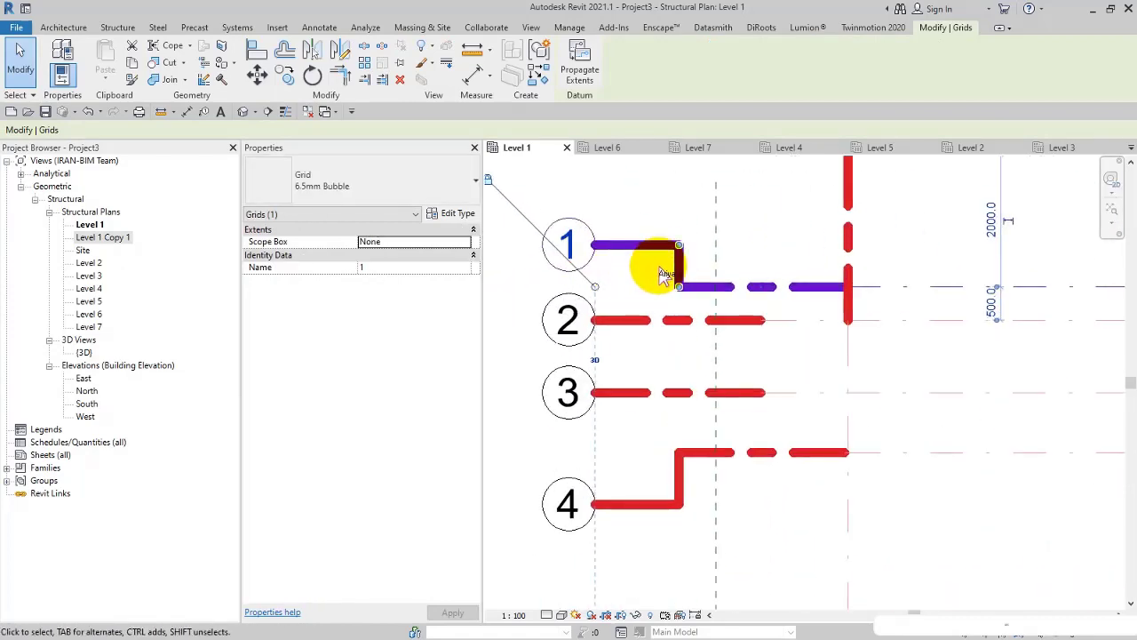
scroll(662, 271, down, 3)
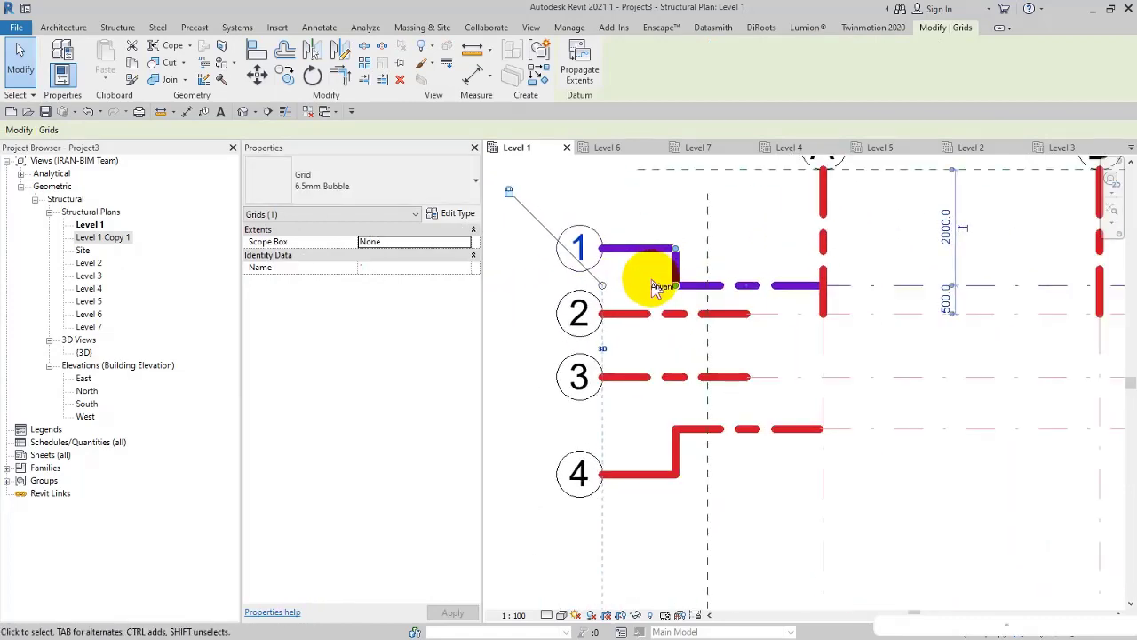
click(446, 217)
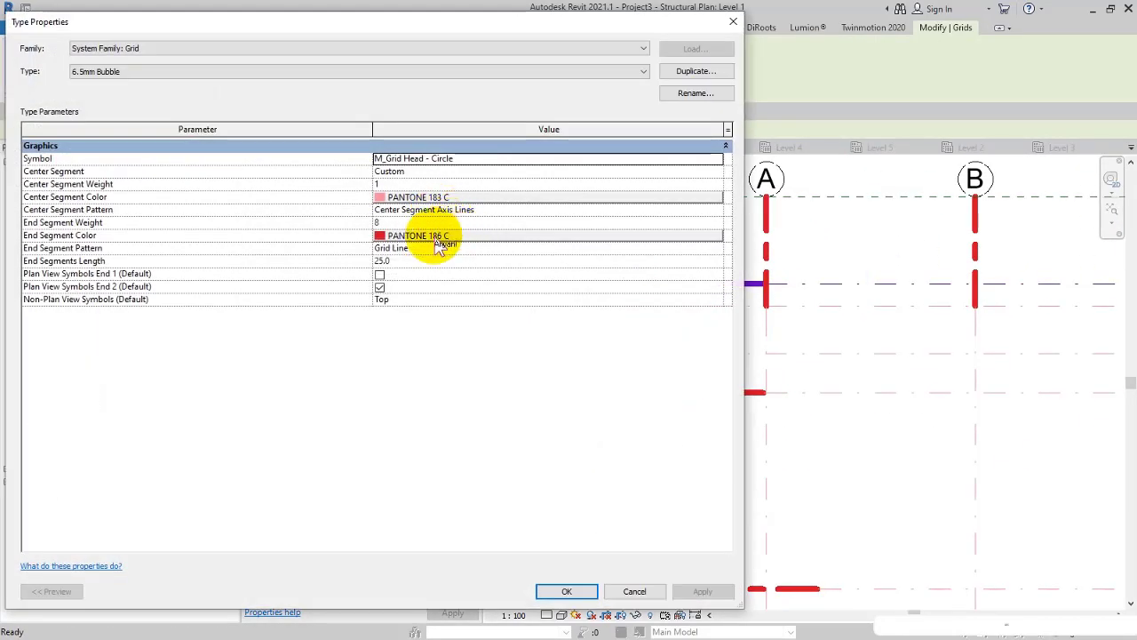
click(404, 261)
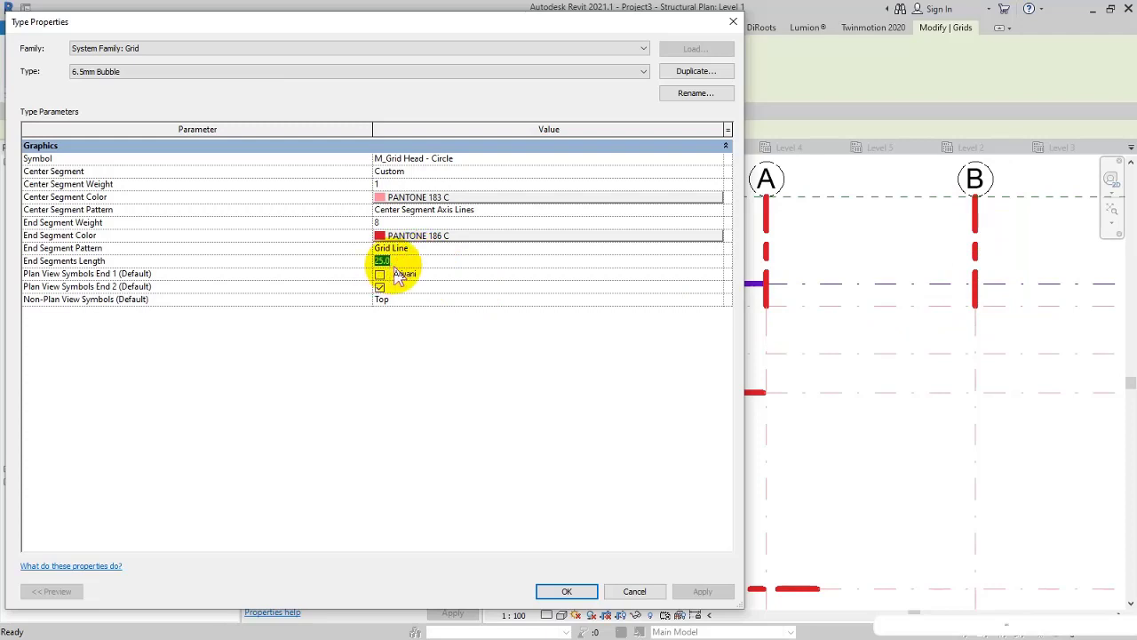
text(30)
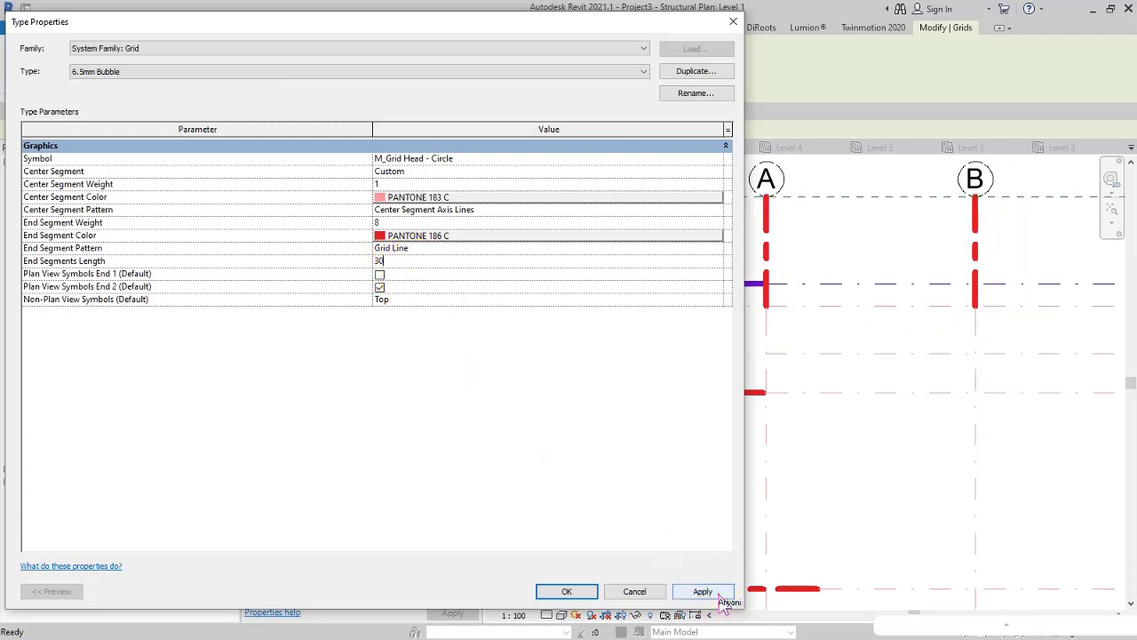
click(716, 592)
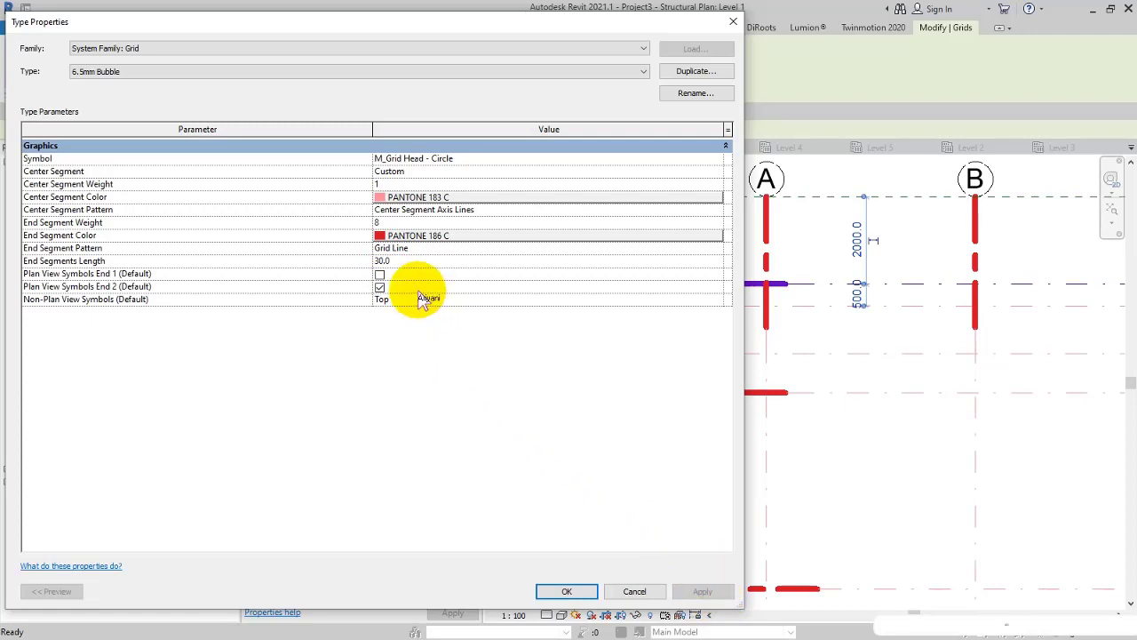
Step: Apply an end segments length of 10 to the grid type and set its end segment pattern to Center Segment Axis Lines
text(10)
click(702, 591)
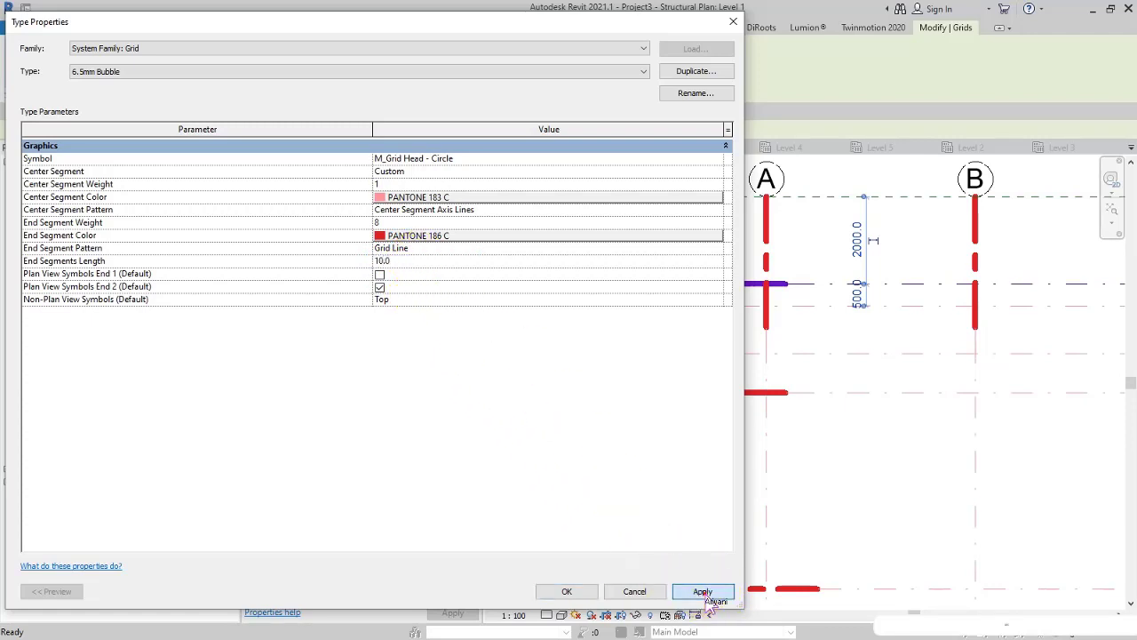
click(412, 249)
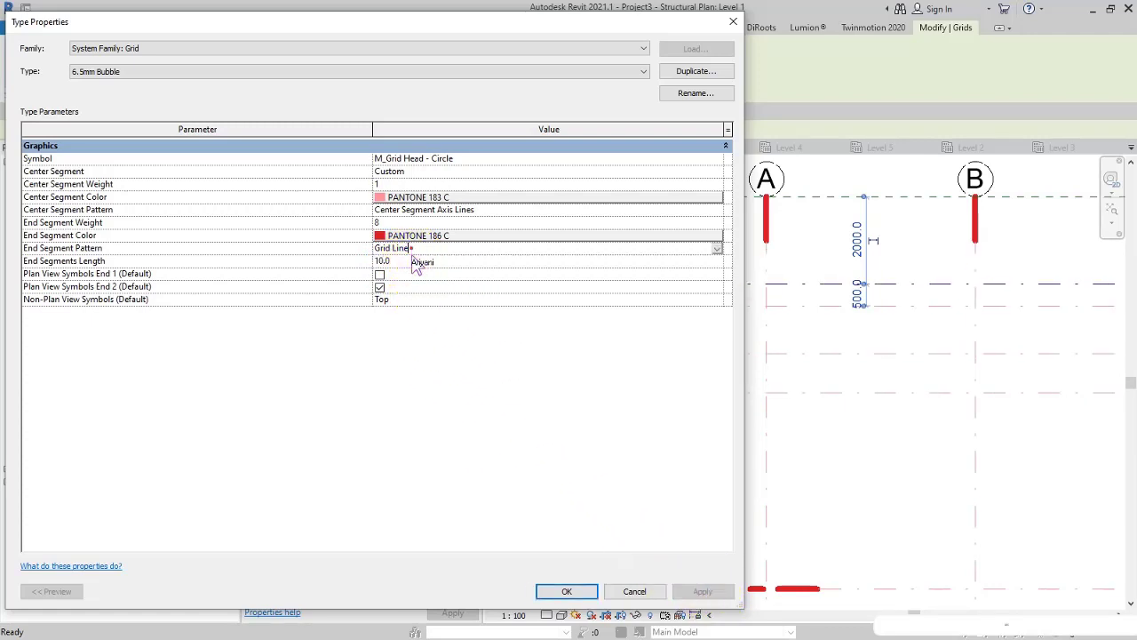
click(413, 250)
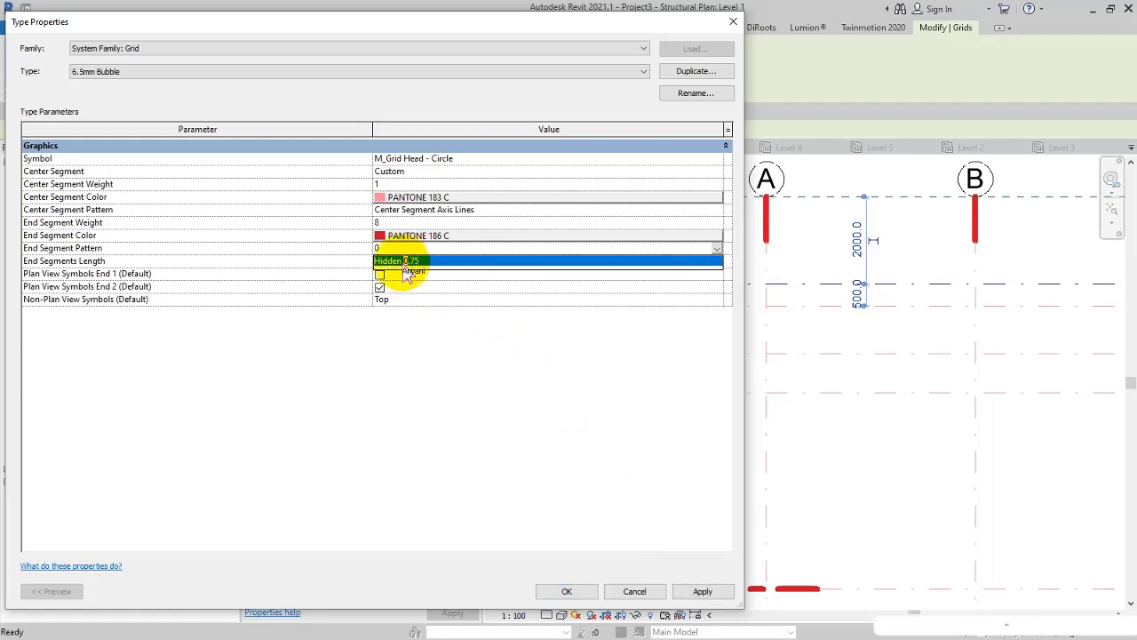
click(398, 257)
click(418, 250)
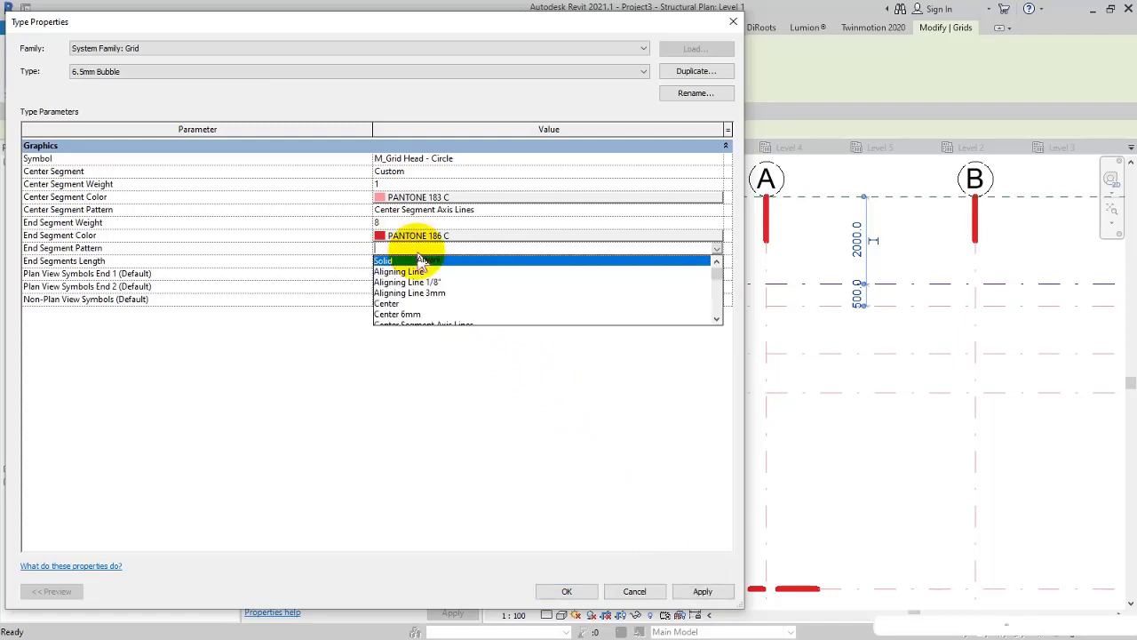
scroll(425, 317, down, 1)
click(415, 309)
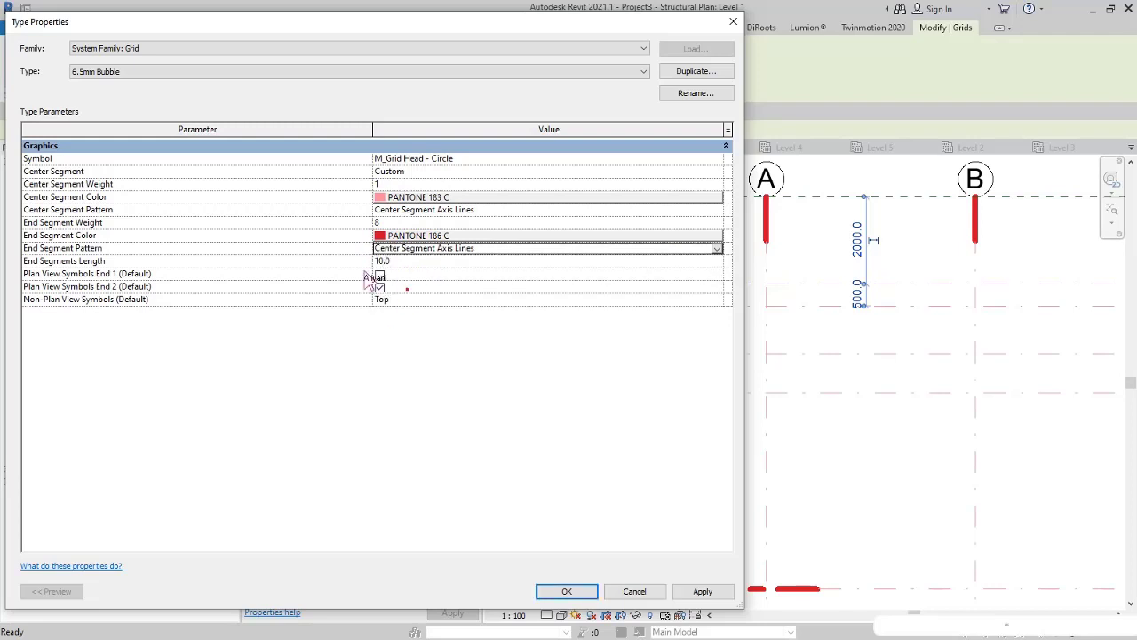
Step: Try to set the grid type's end segments length to 0
click(402, 263)
text(0)
click(432, 350)
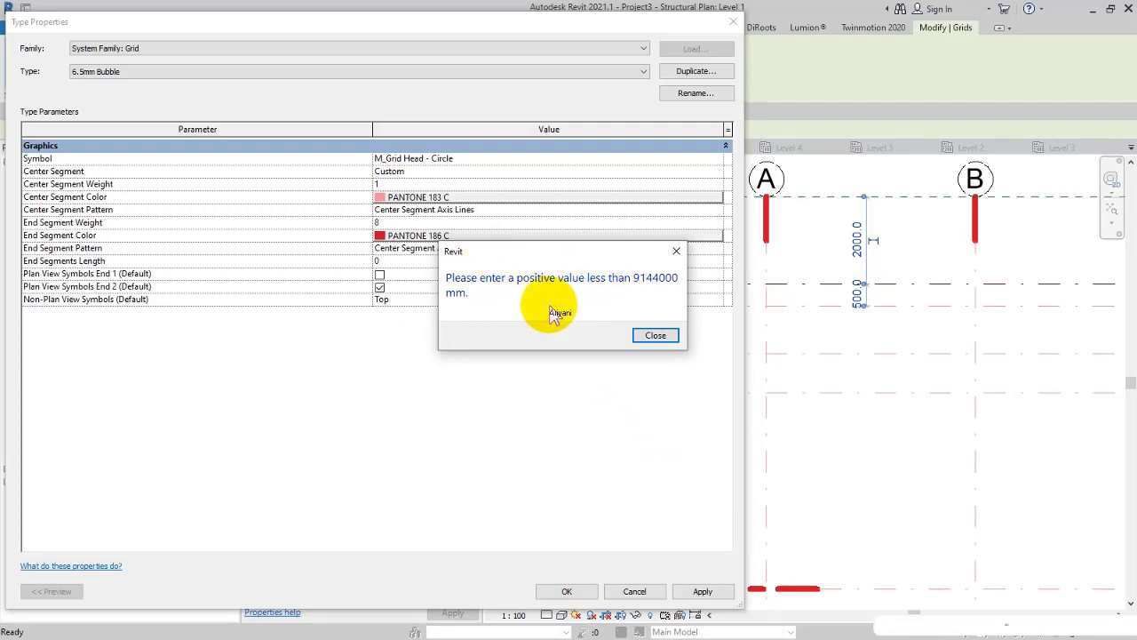
click(658, 336)
Step: Set the grid type's end segments length to 25, apply and confirm the type properties, and clear the grid selection
double_click(395, 262)
text(25)
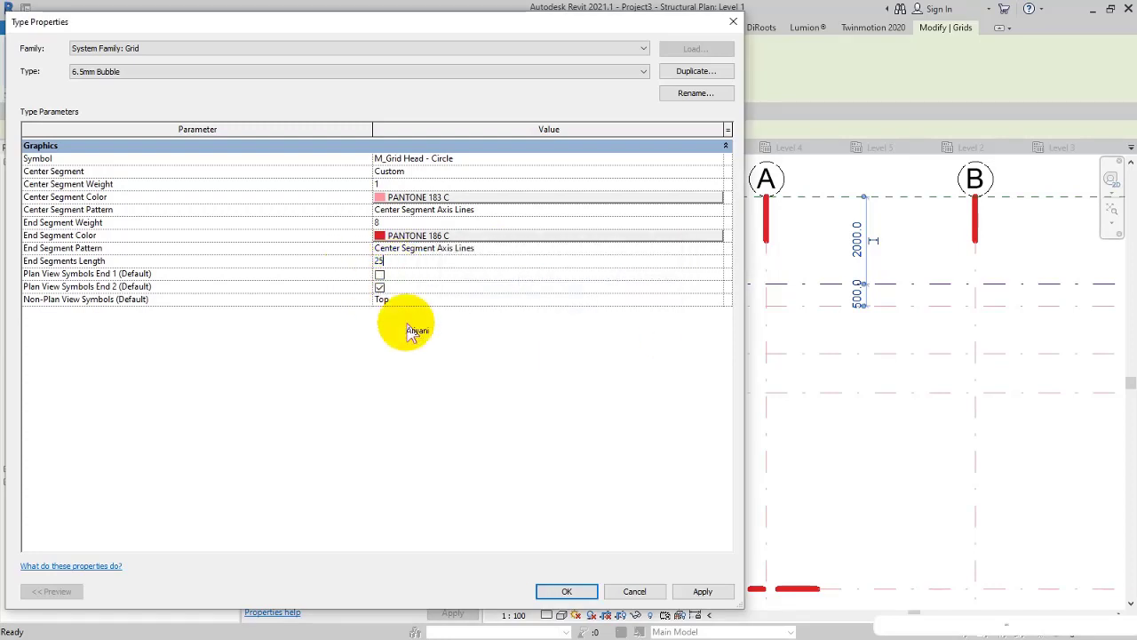
click(702, 592)
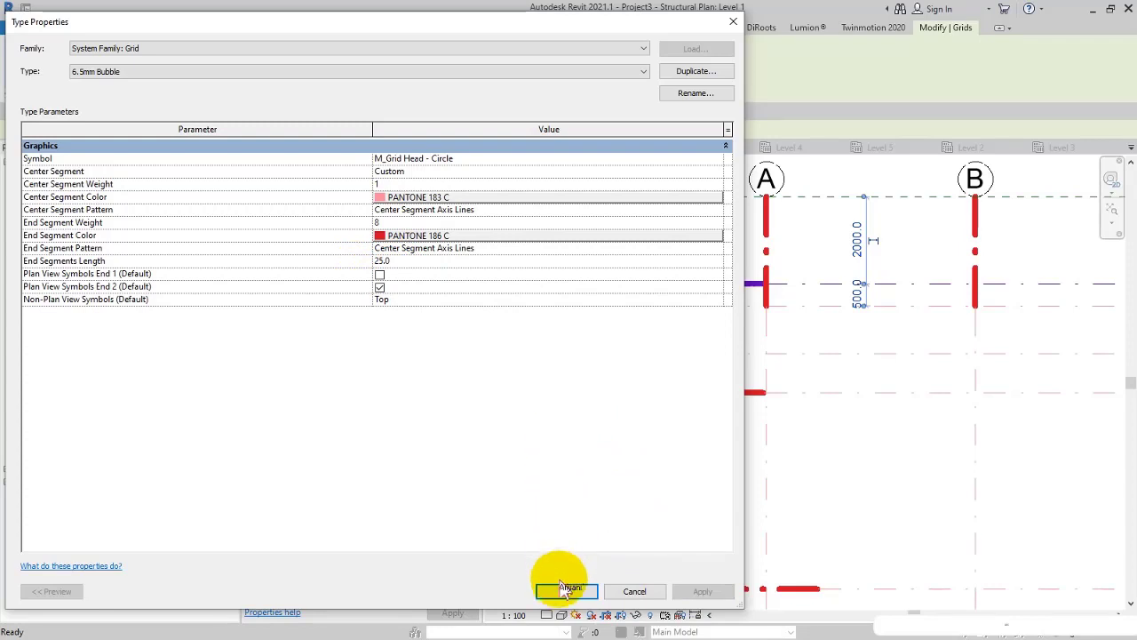
mouse_move(51, 280)
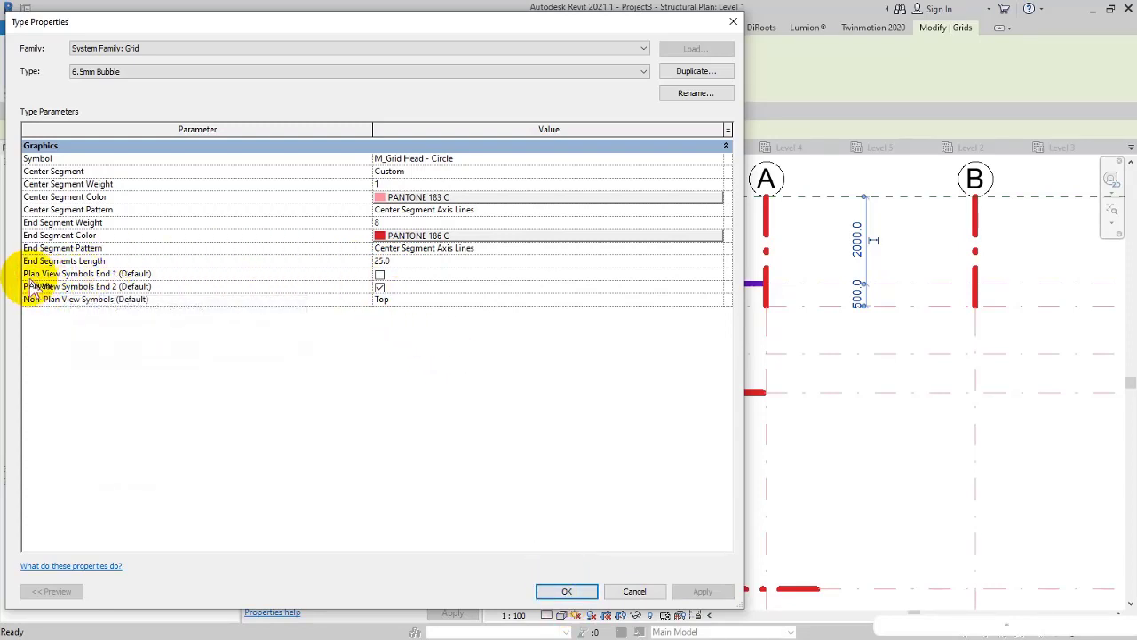
mouse_move(113, 283)
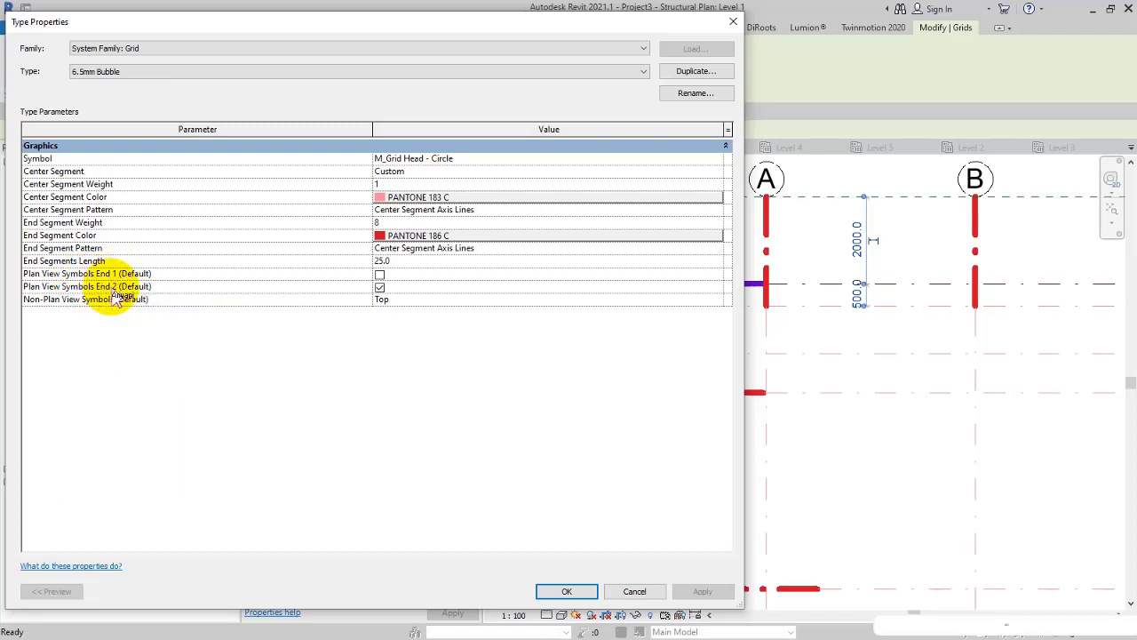
click(567, 590)
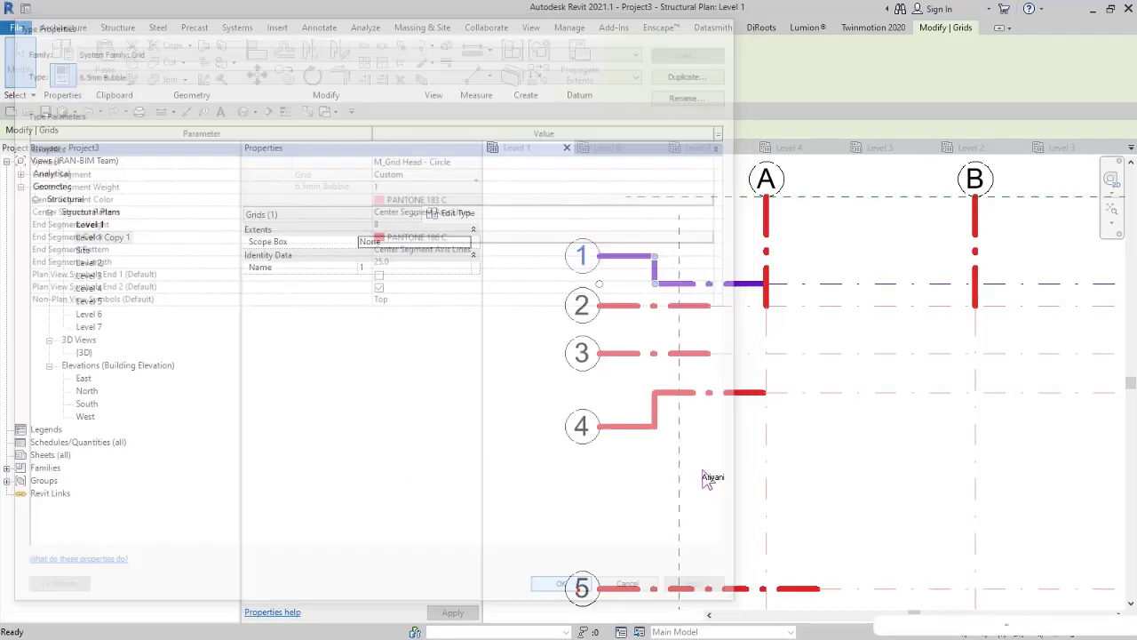
scroll(755, 422, down, 3)
scroll(759, 431, down, 4)
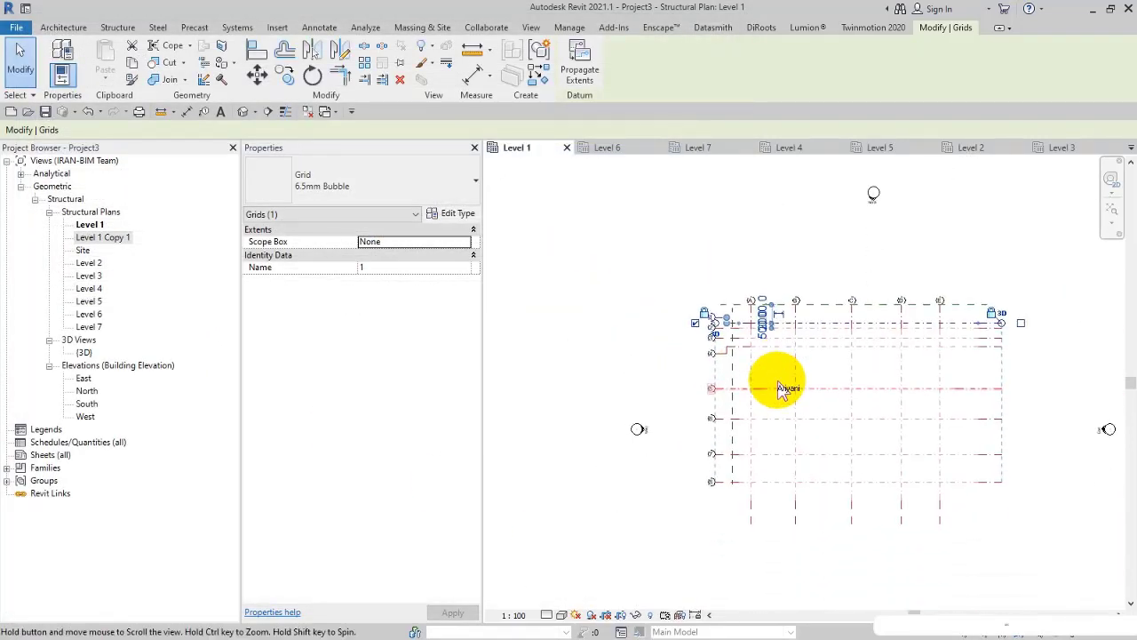
key(Escape)
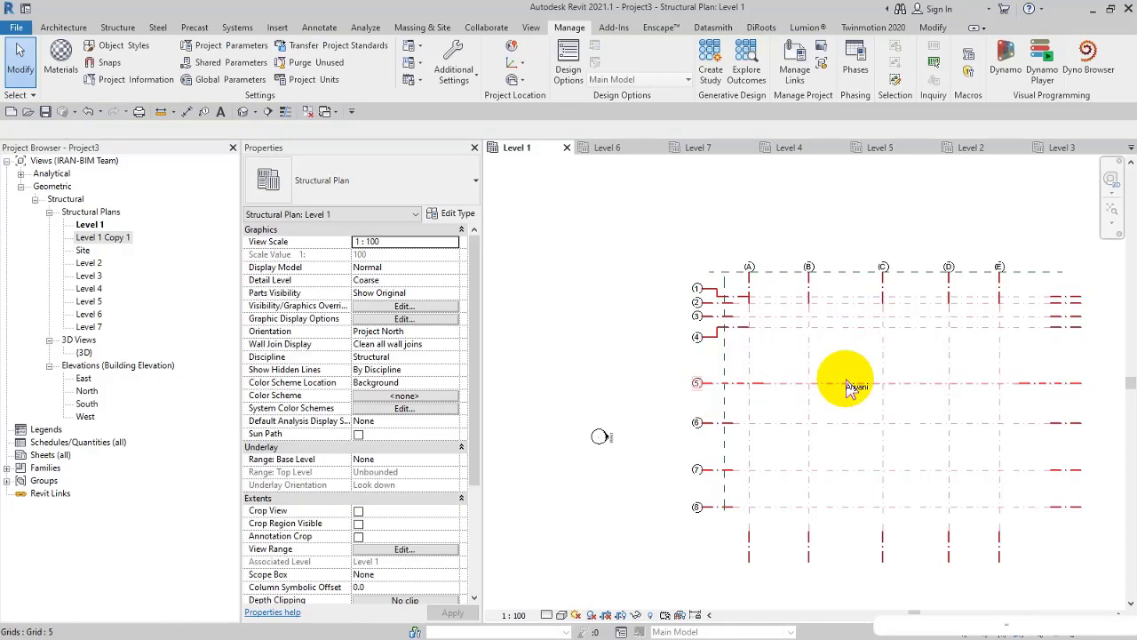
Step: Show grid 5's bubble at the end that has none, and hide it again
click(851, 391)
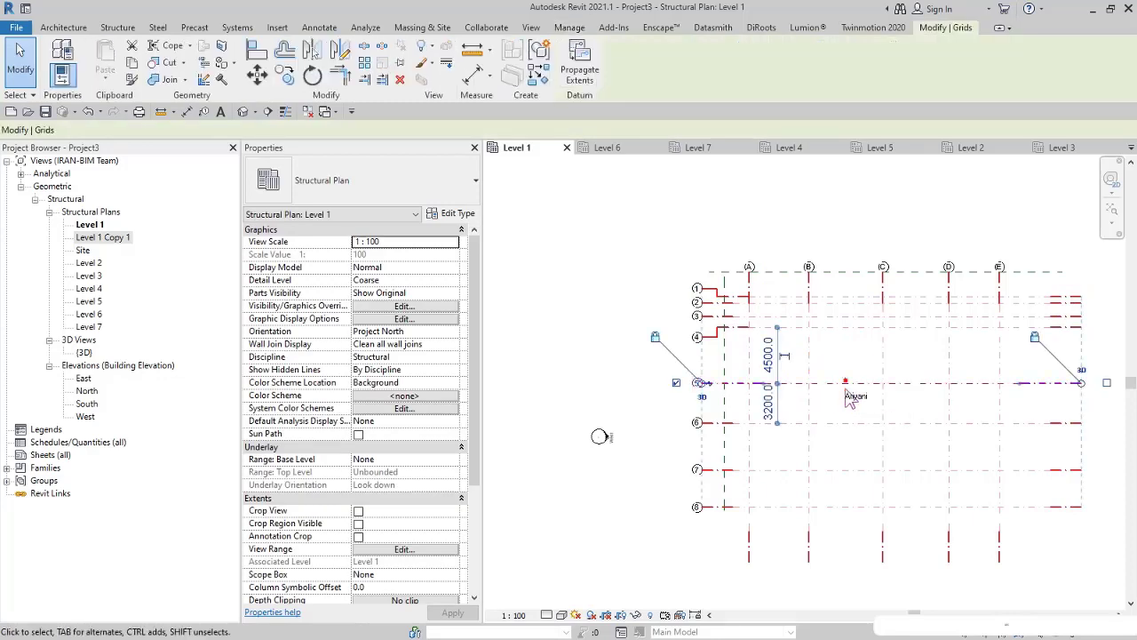
middle_drag(1022, 405, 981, 391)
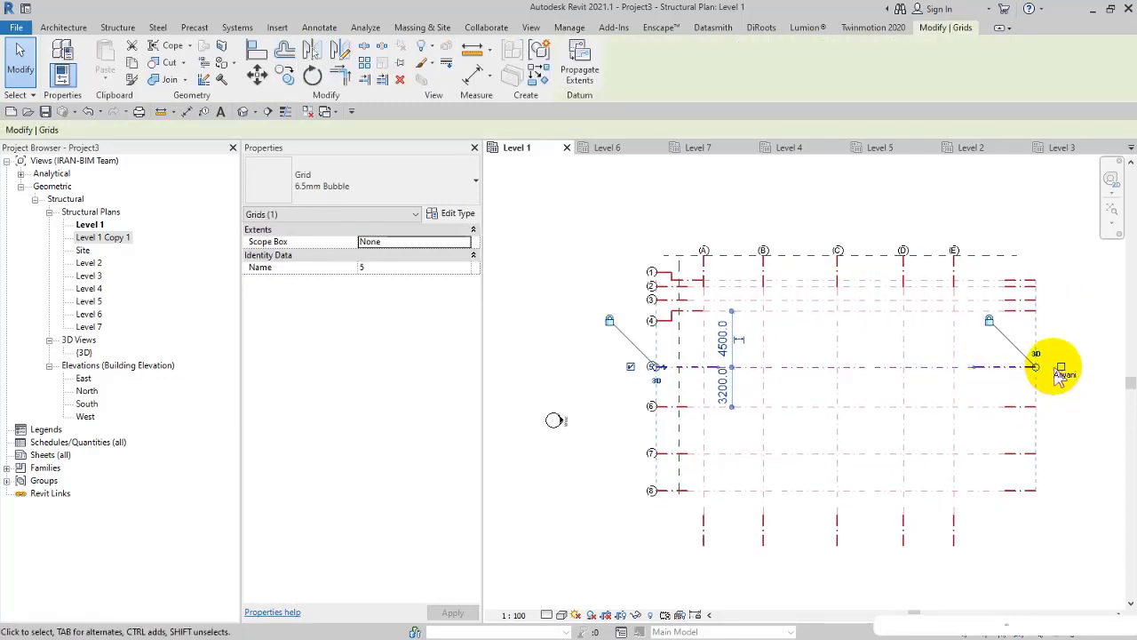
click(1067, 374)
click(1064, 373)
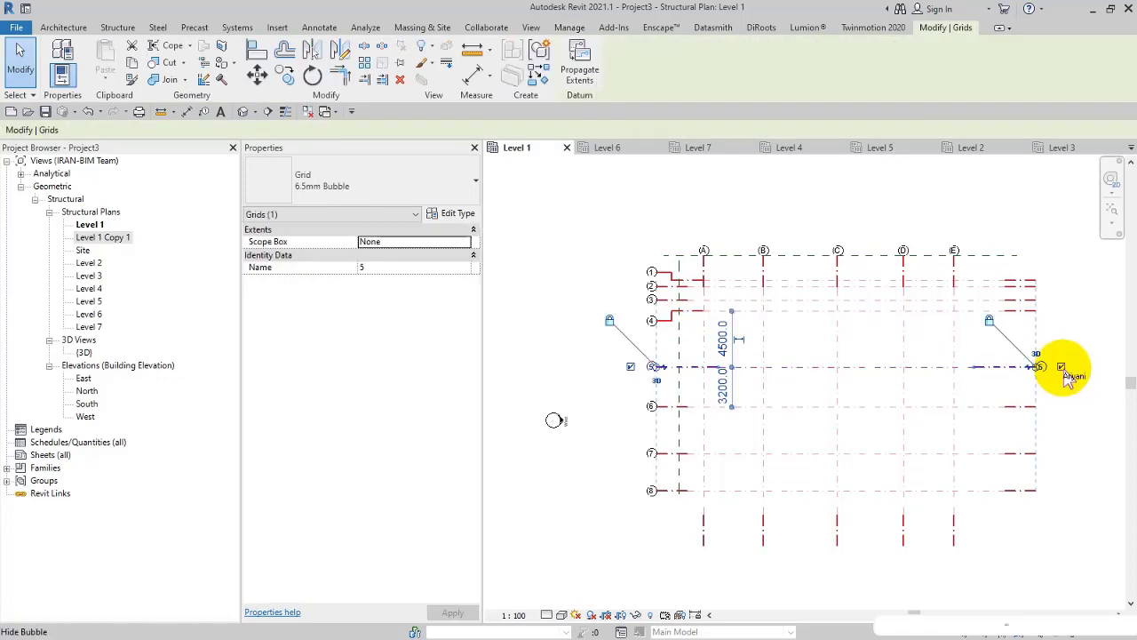
click(1061, 368)
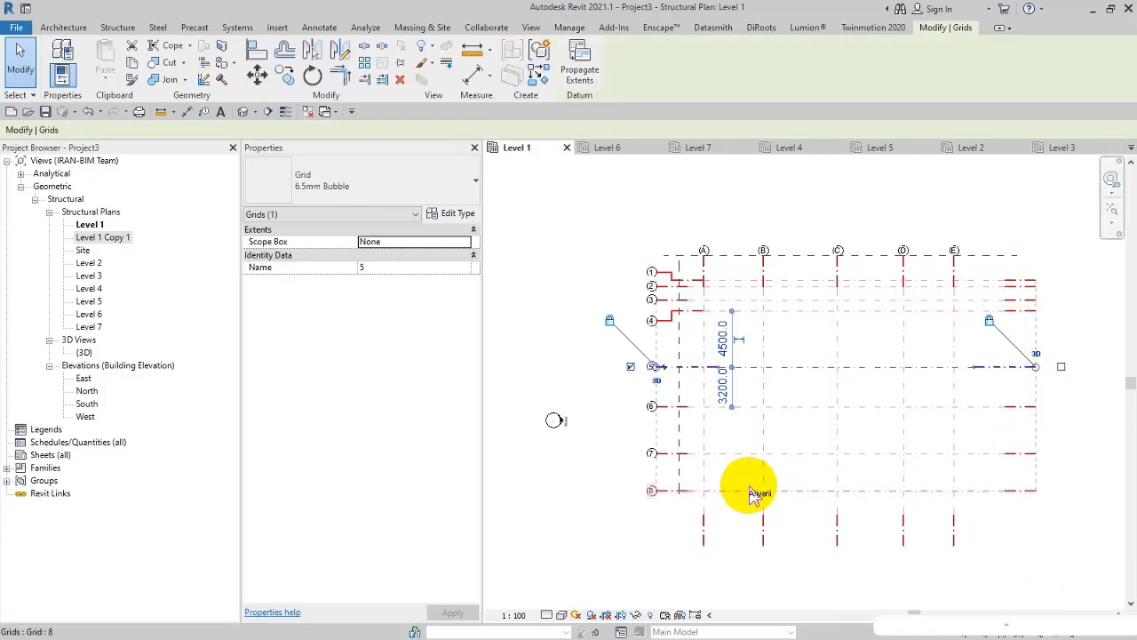
Step: Turn on Plan View Symbols End 1 in the type properties of grid 6 and apply it
click(1028, 406)
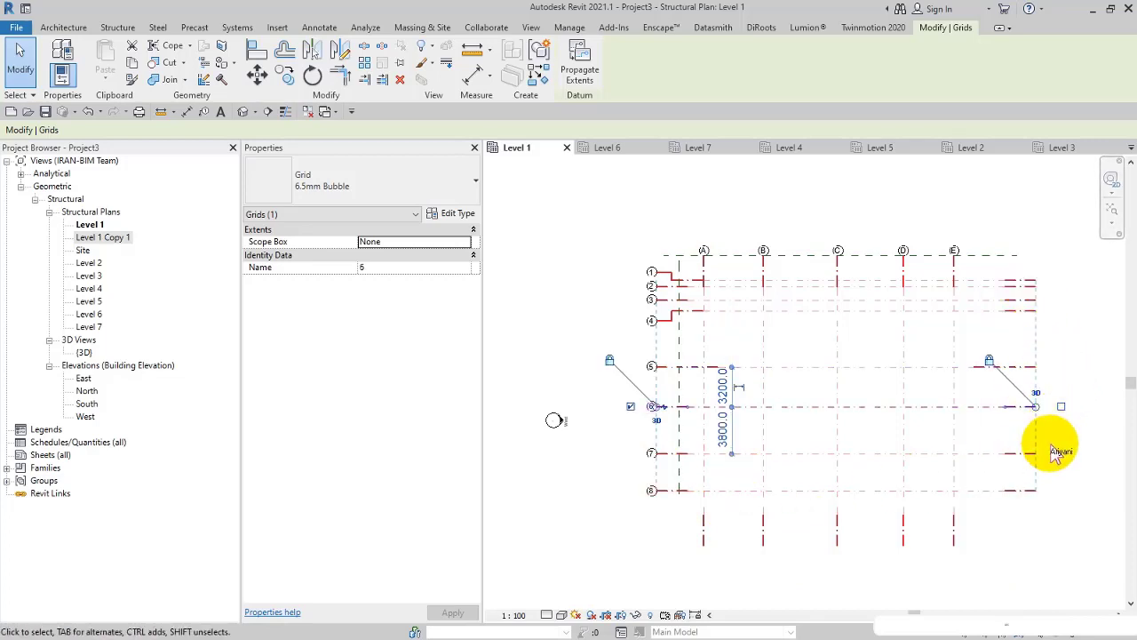
click(455, 217)
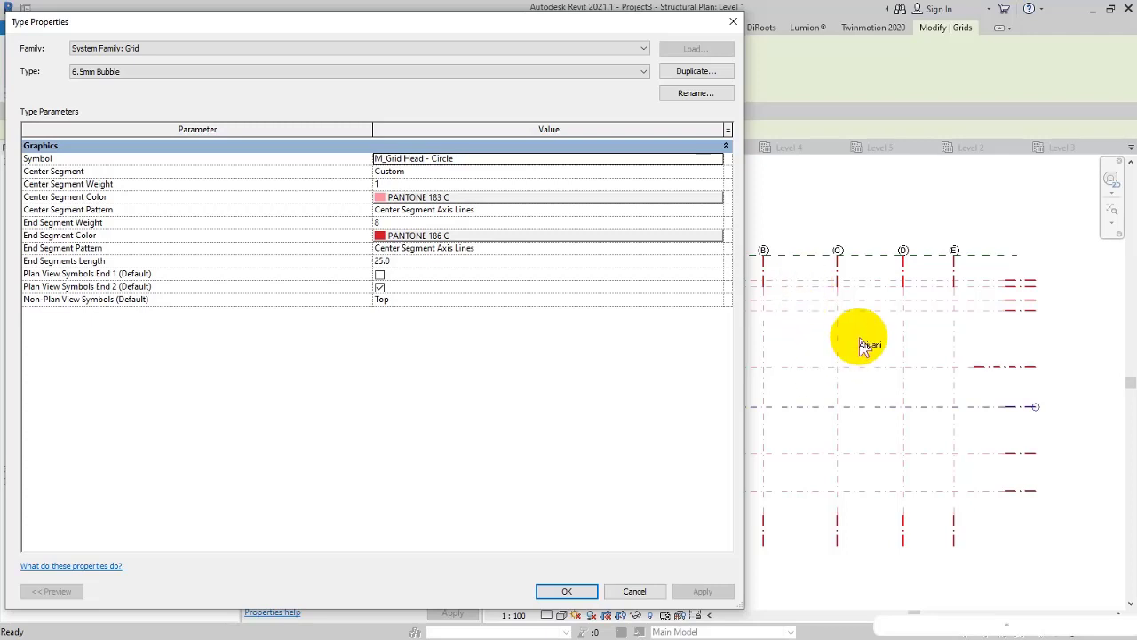
click(379, 276)
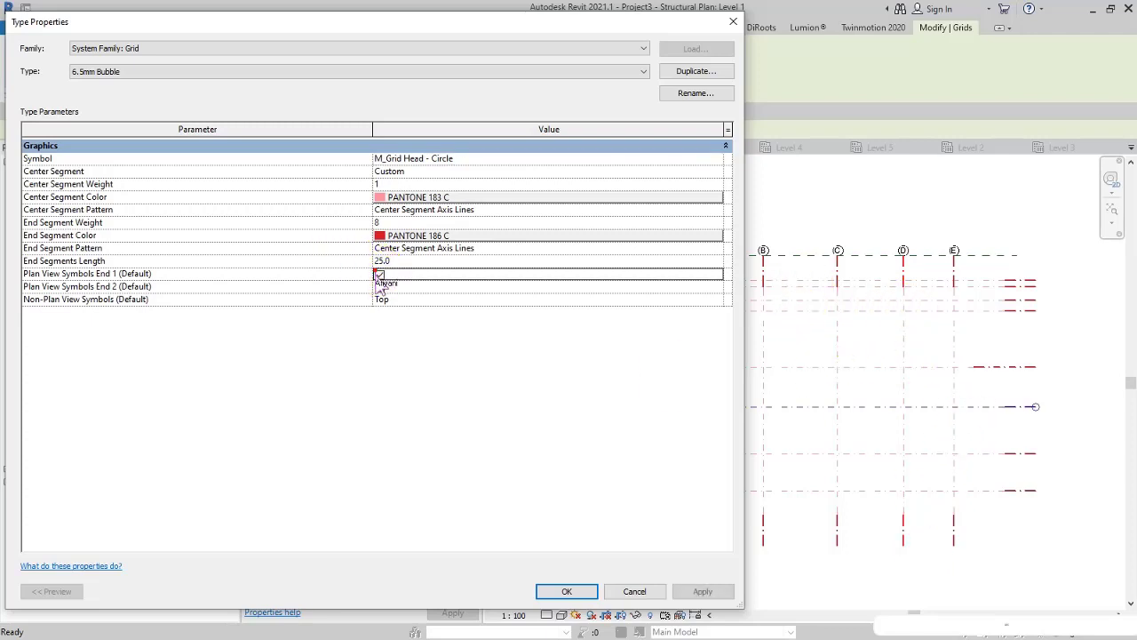
click(689, 590)
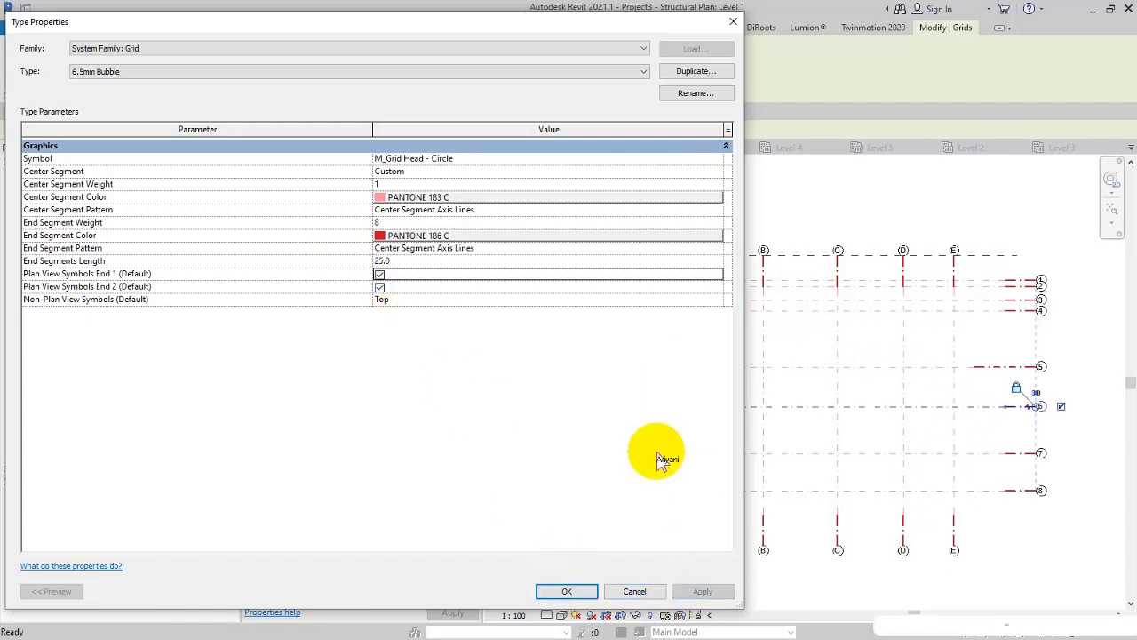
Step: Turn off Plan View Symbols End 2 and apply it, and turn the option back on
click(379, 288)
click(691, 590)
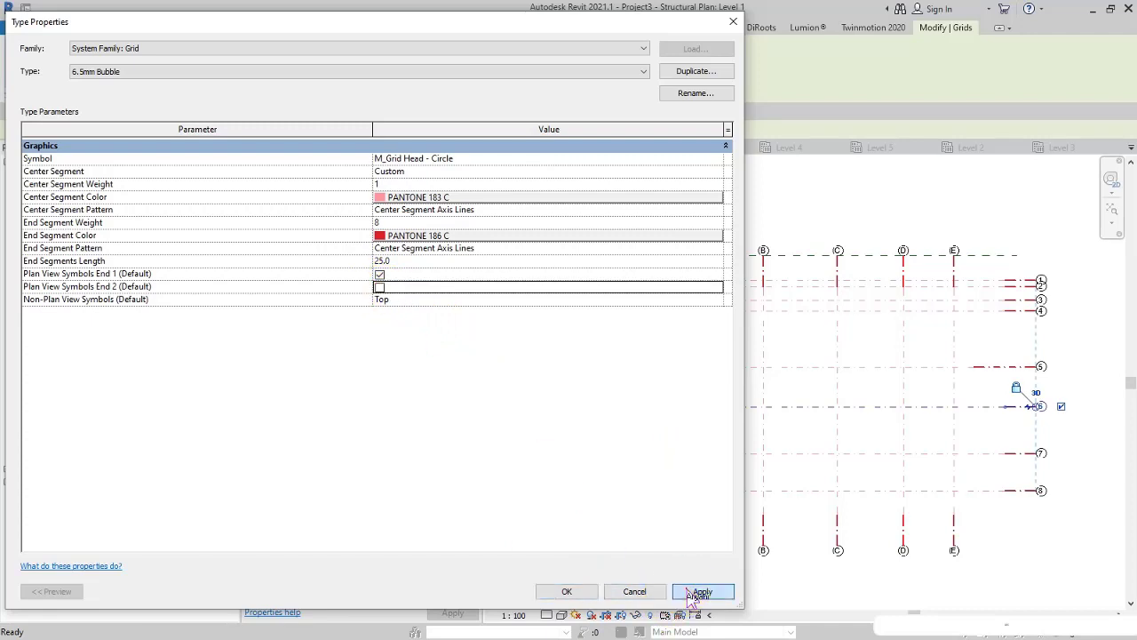
click(702, 590)
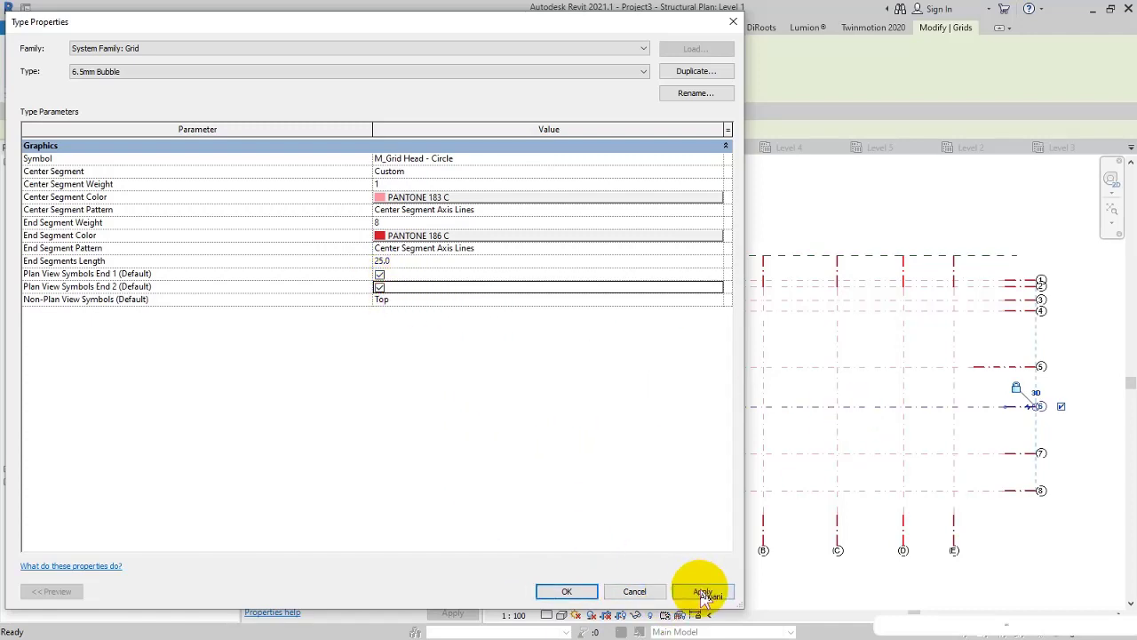
Step: Turn off Plan View Symbols End 1, apply and confirm the type properties, and clear the grid selection
click(379, 275)
click(702, 590)
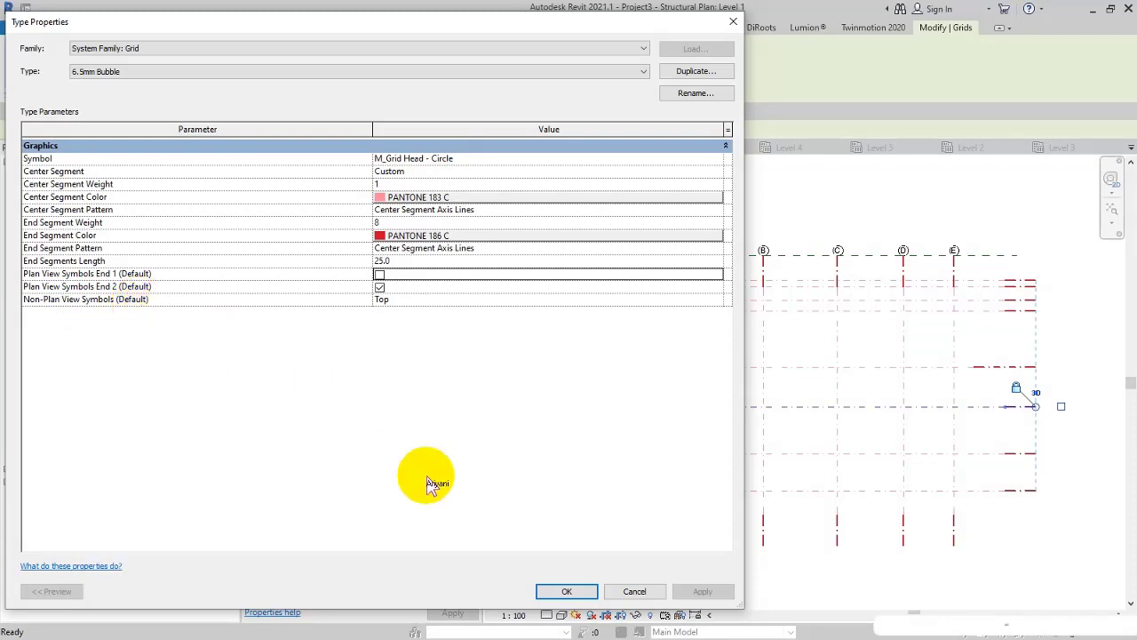
click(567, 592)
click(622, 511)
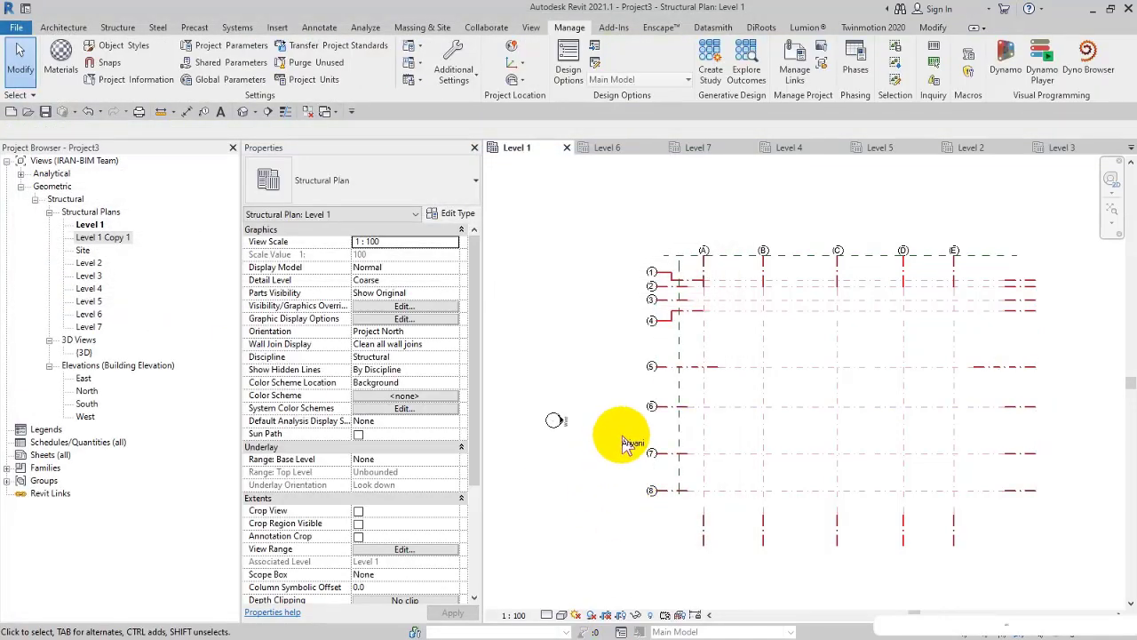
Step: Open the North elevation view and select grid E
double_click(88, 391)
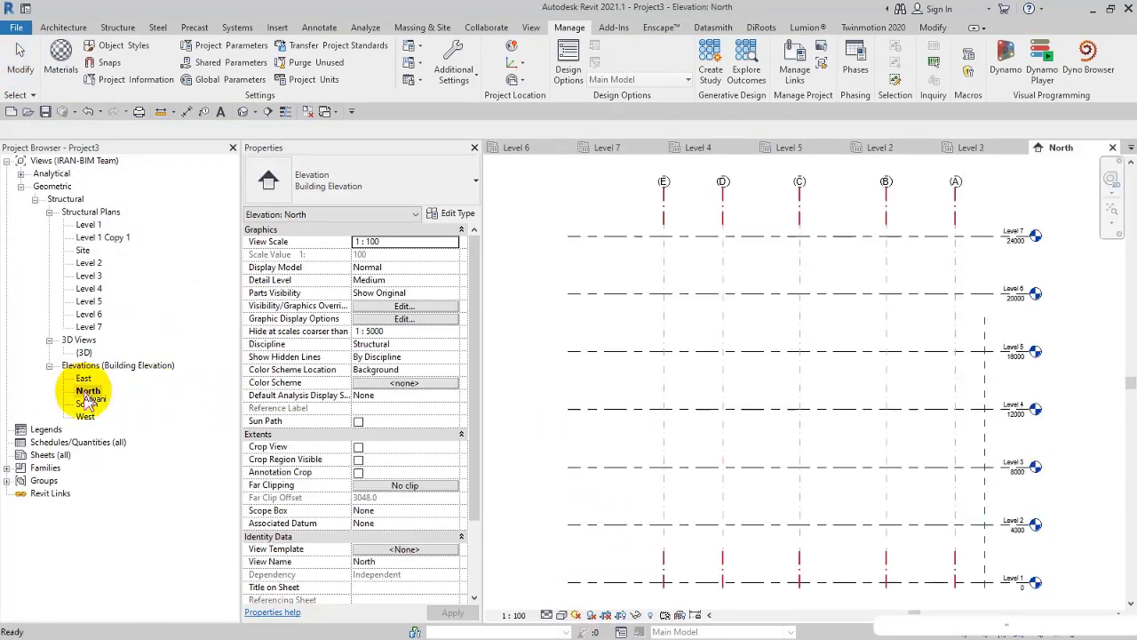
scroll(924, 315, down, 2)
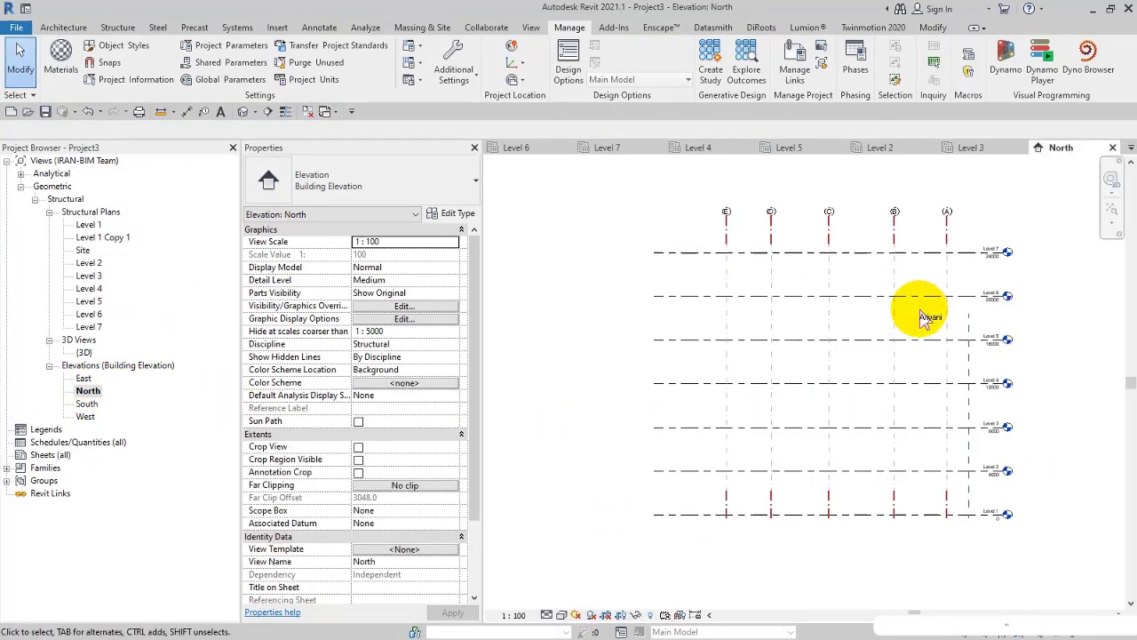
middle_drag(924, 317, 984, 326)
click(788, 427)
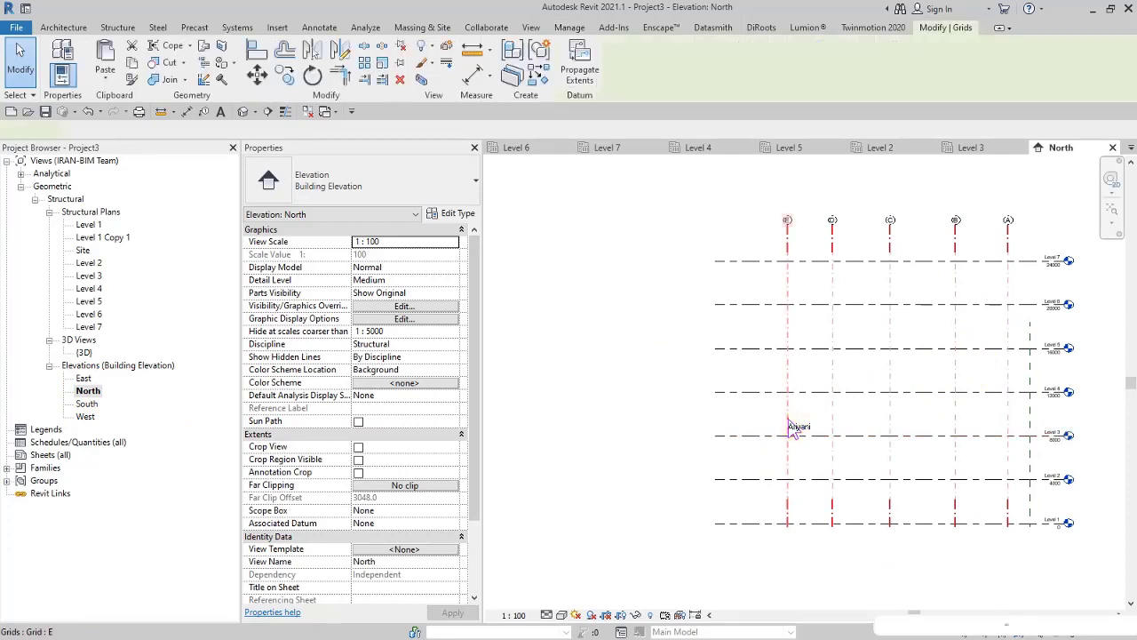
middle_drag(770, 373, 780, 383)
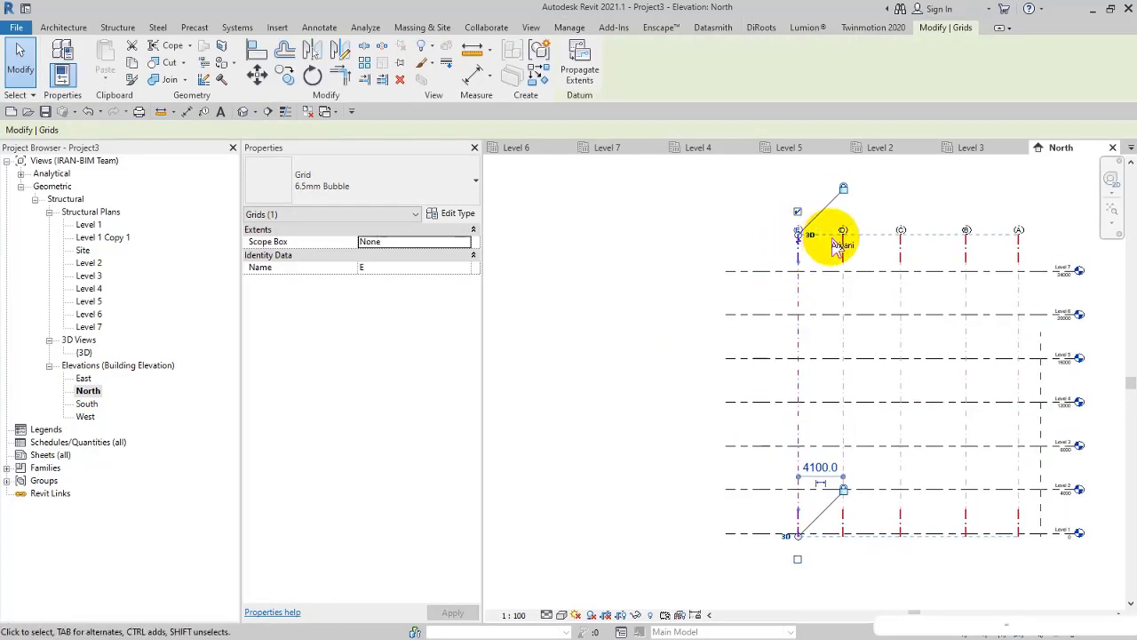
Step: Set Non-Plan View Symbols to None in grid E's type properties and apply it
click(456, 216)
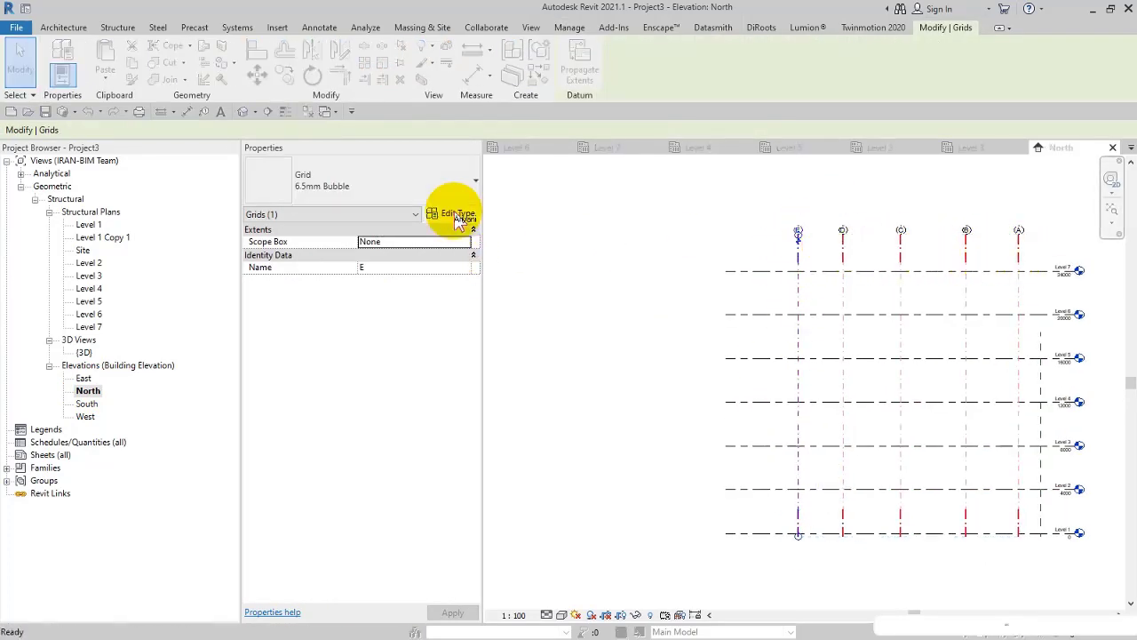
click(716, 299)
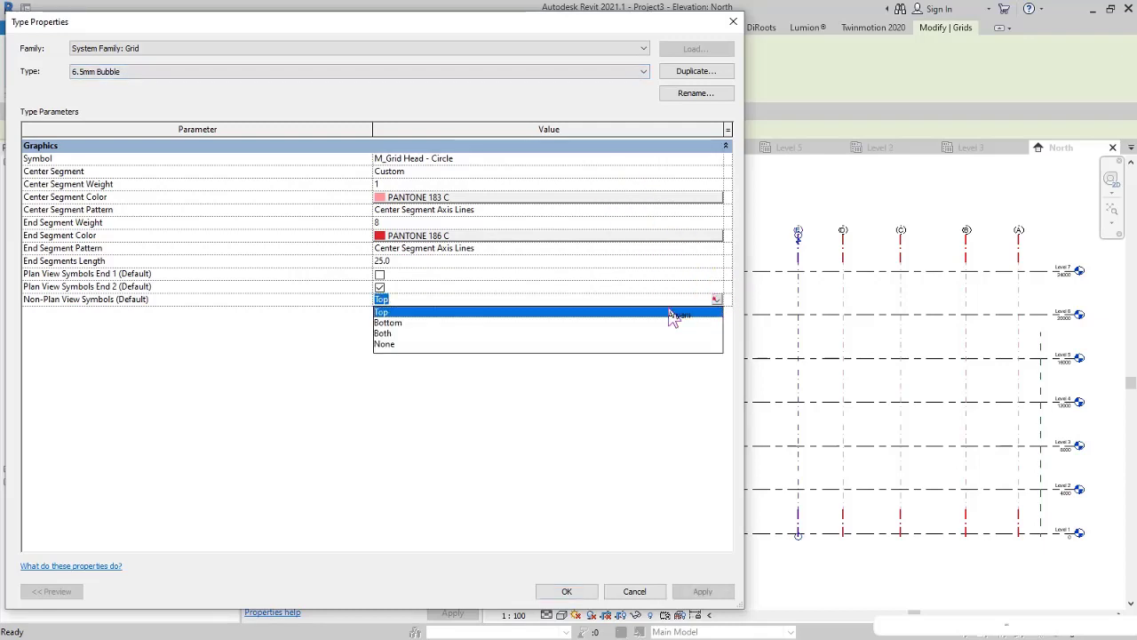
click(392, 334)
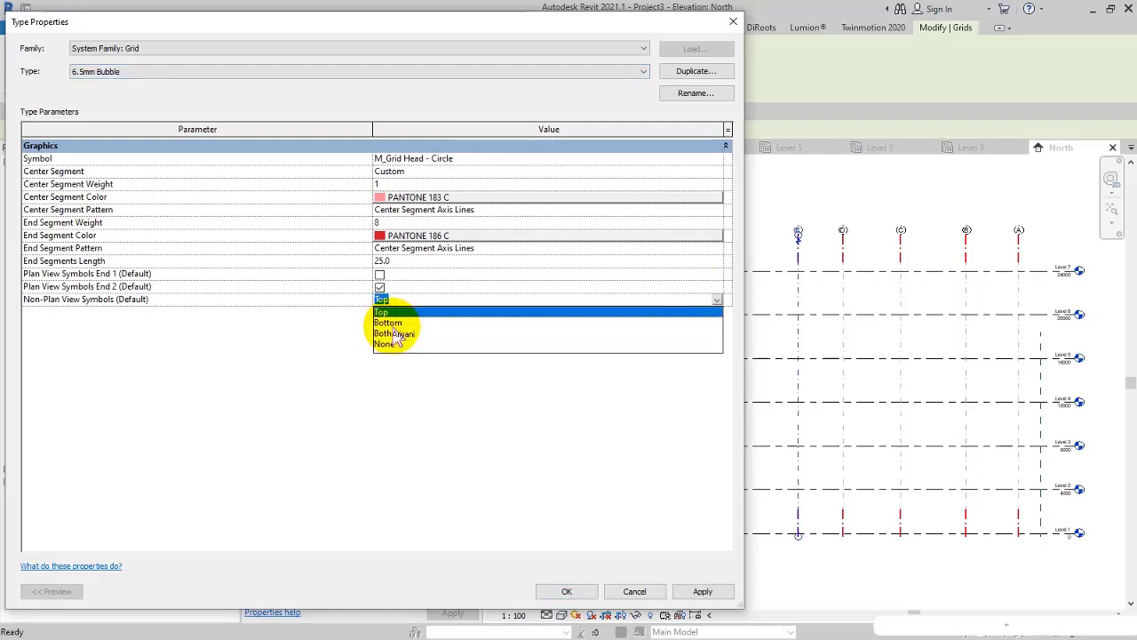
click(724, 595)
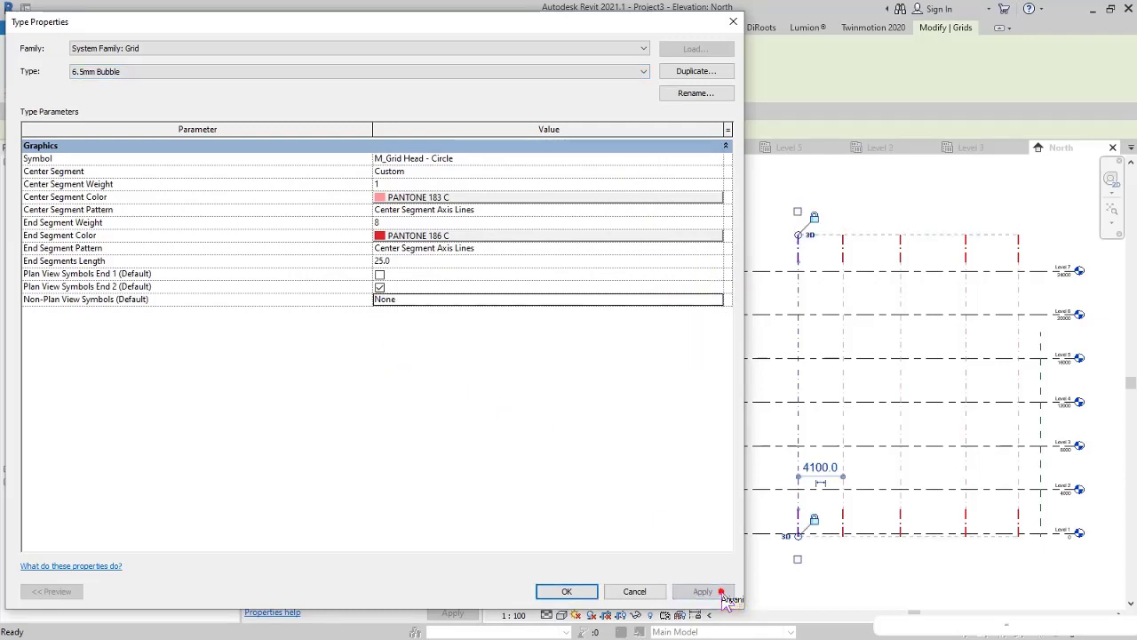
Step: Try the Non-Plan View Symbols options Both and Bottom on the grid type, applying each one
click(717, 300)
click(391, 333)
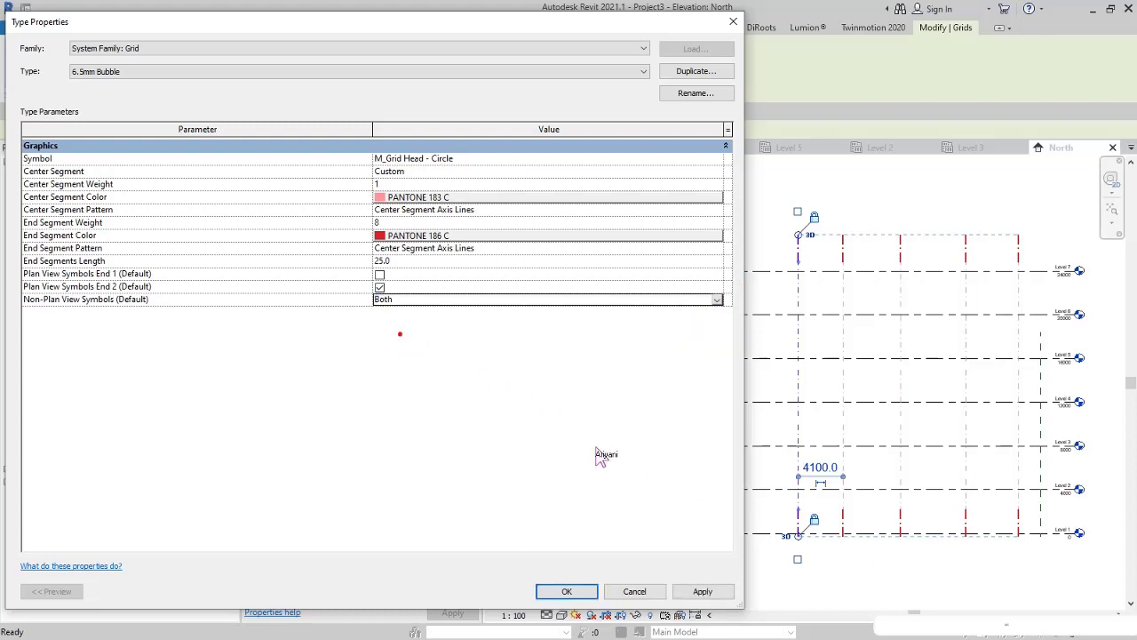
click(702, 591)
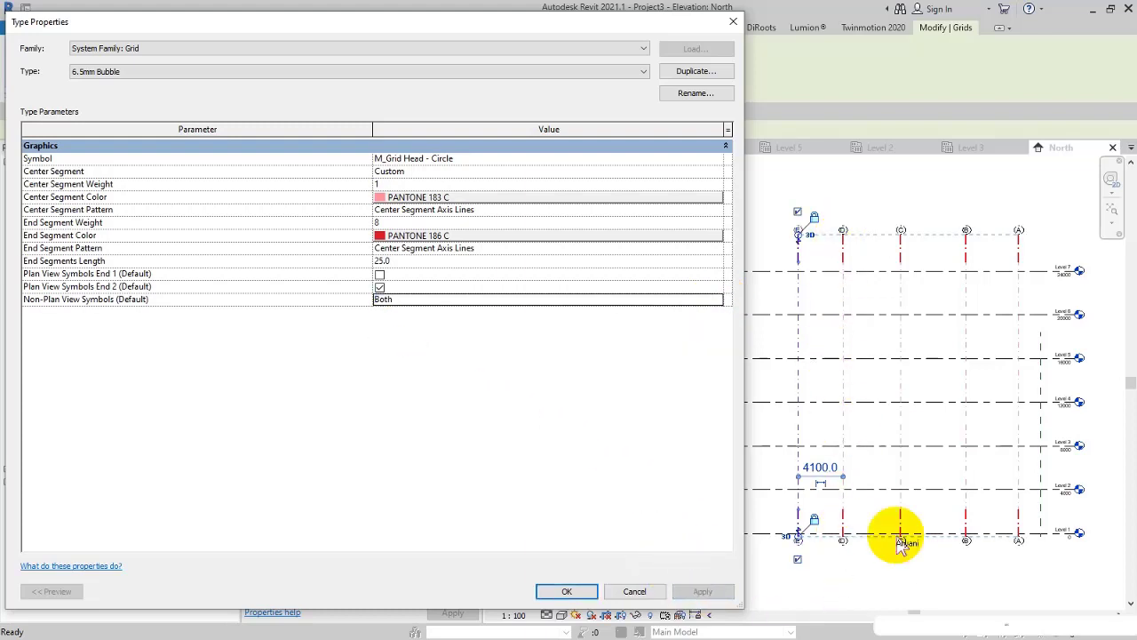
click(719, 302)
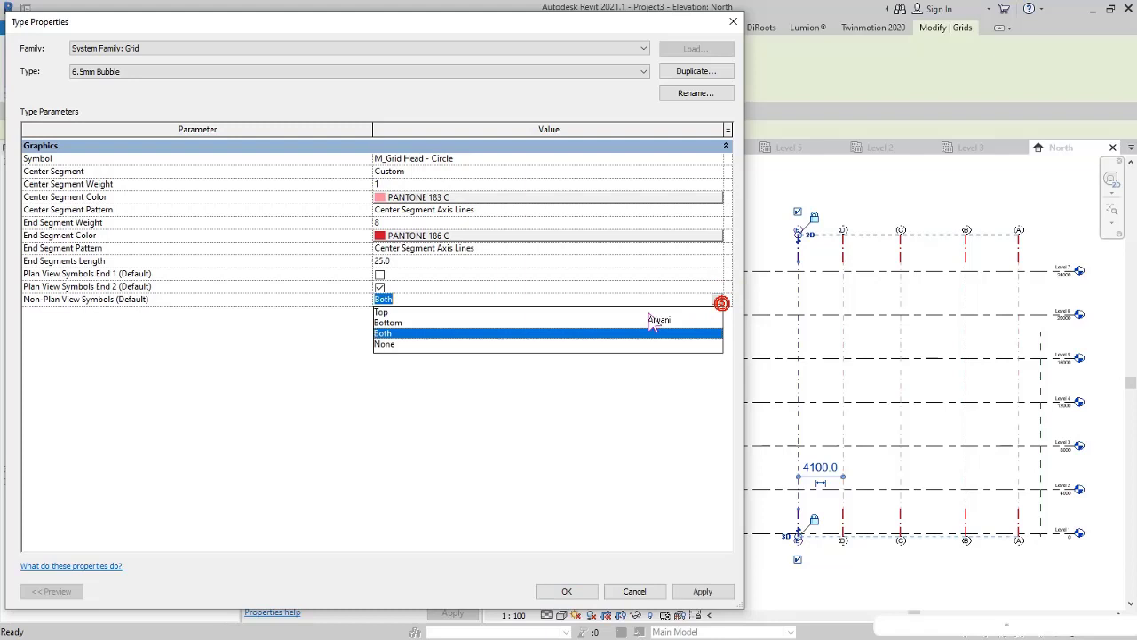
click(403, 319)
click(702, 591)
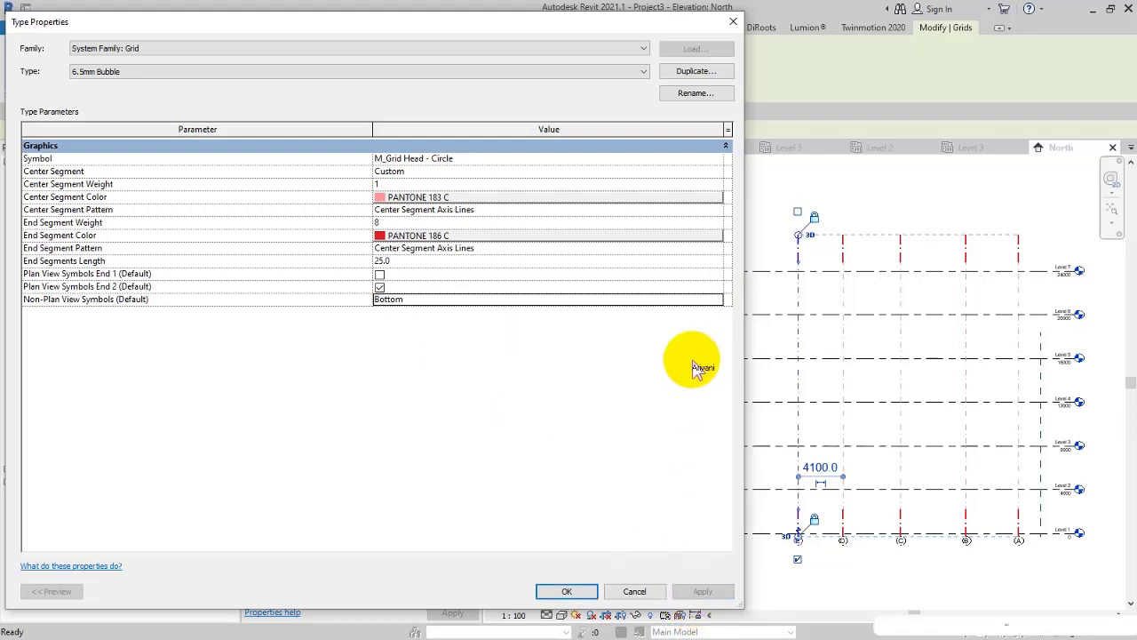
Step: Set Non-Plan View Symbols back to Top, and apply and confirm the type properties
click(717, 302)
click(397, 313)
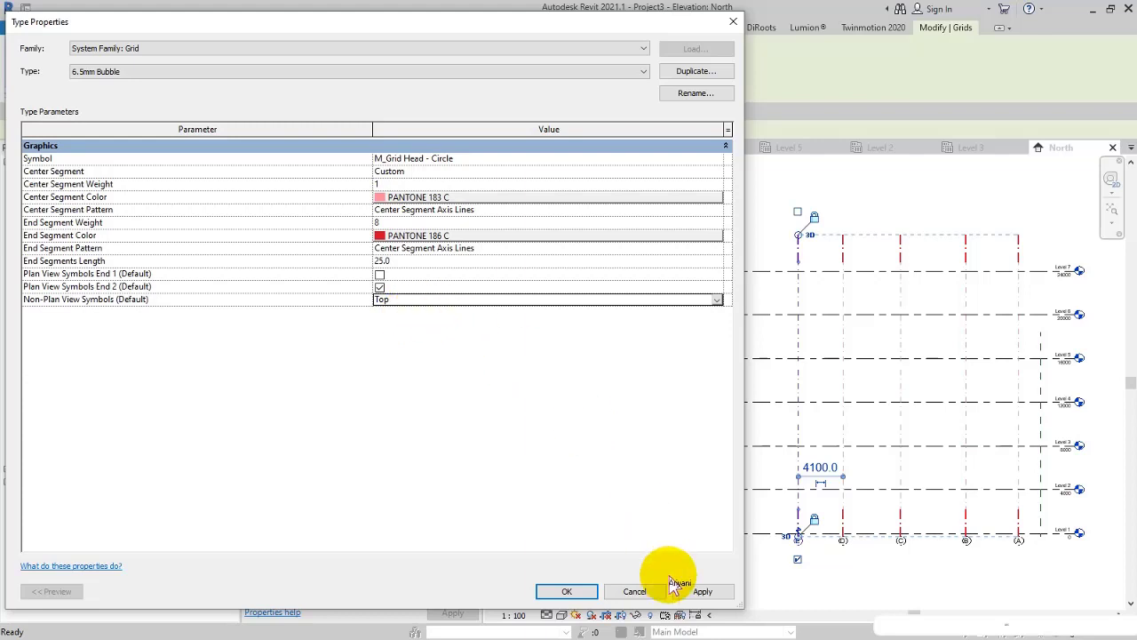
click(702, 590)
click(567, 591)
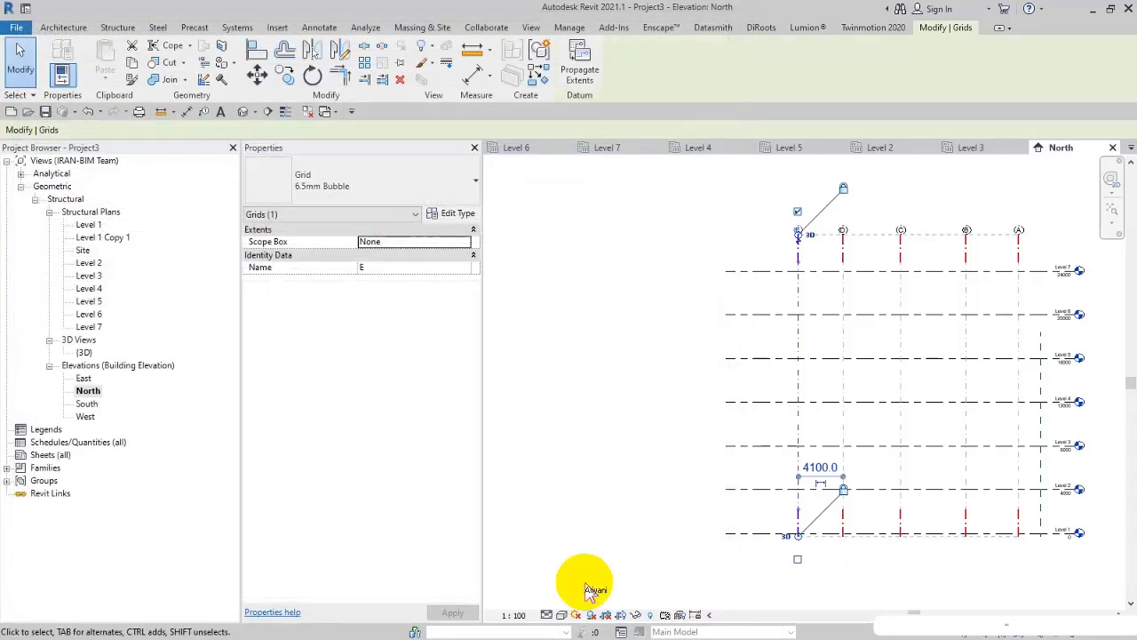